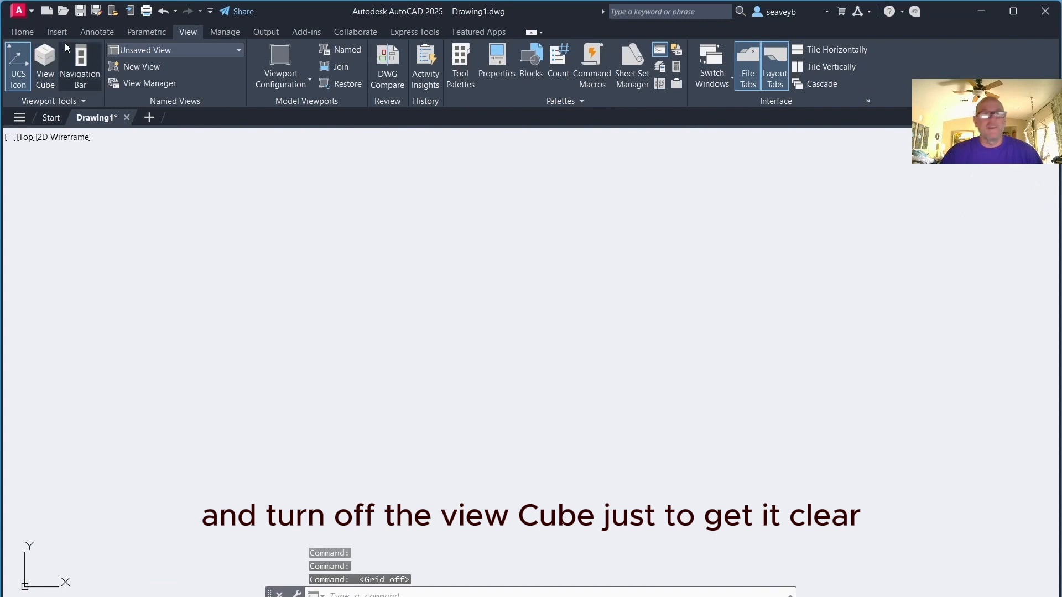
# Open the Layer Properties Manager, enlarge it, and create a new layer named Obj
pyautogui.click(22, 32)
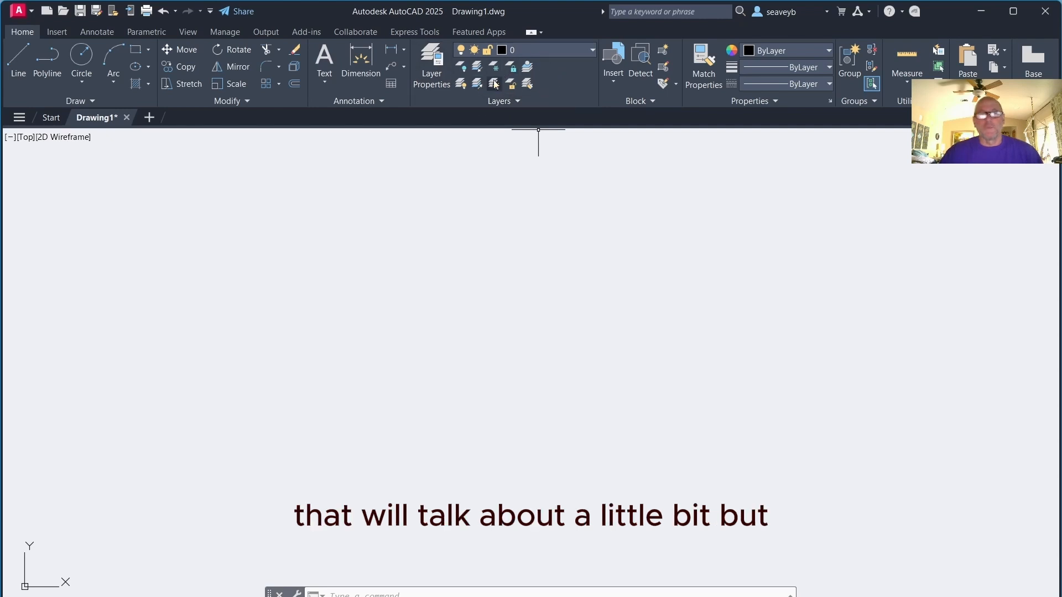
pyautogui.click(430, 66)
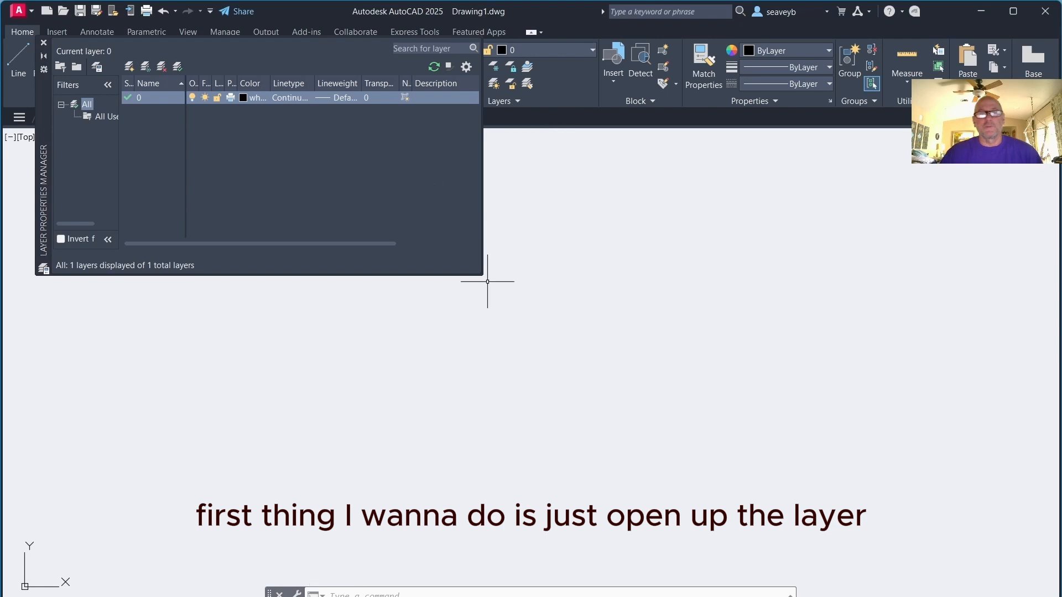
pyautogui.moveTo(483, 275); pyautogui.dragTo(519, 474)
pyautogui.moveTo(44, 138); pyautogui.dragTo(224, 229)
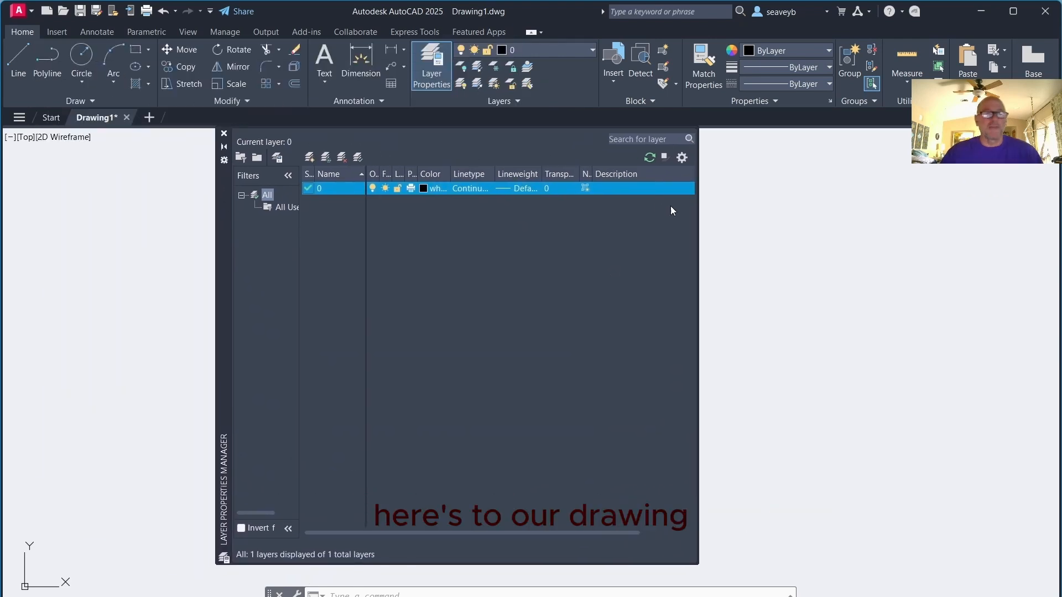
pyautogui.click(309, 158)
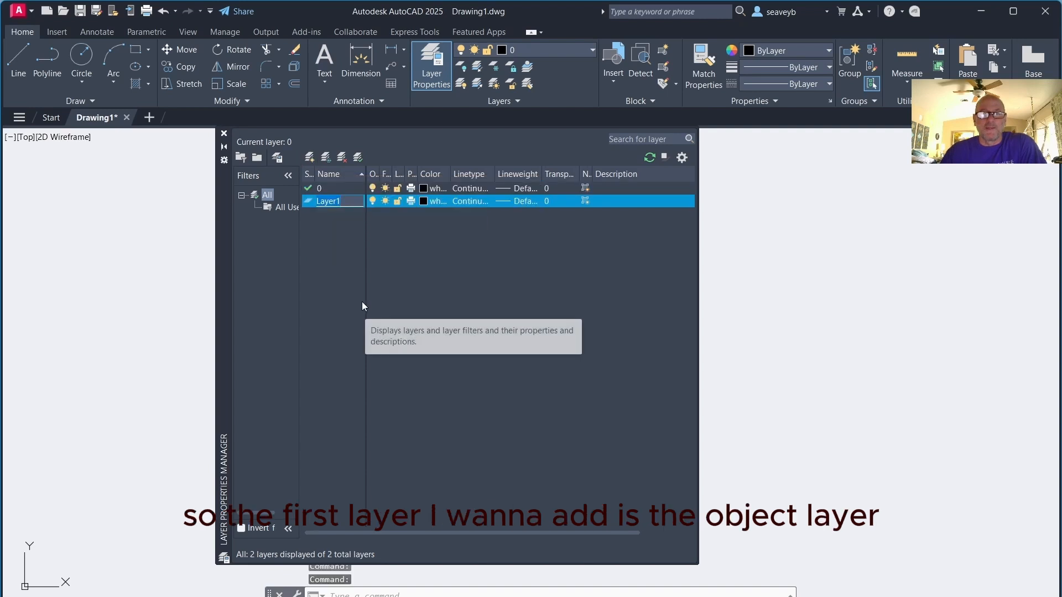
pyautogui.write('Obj')
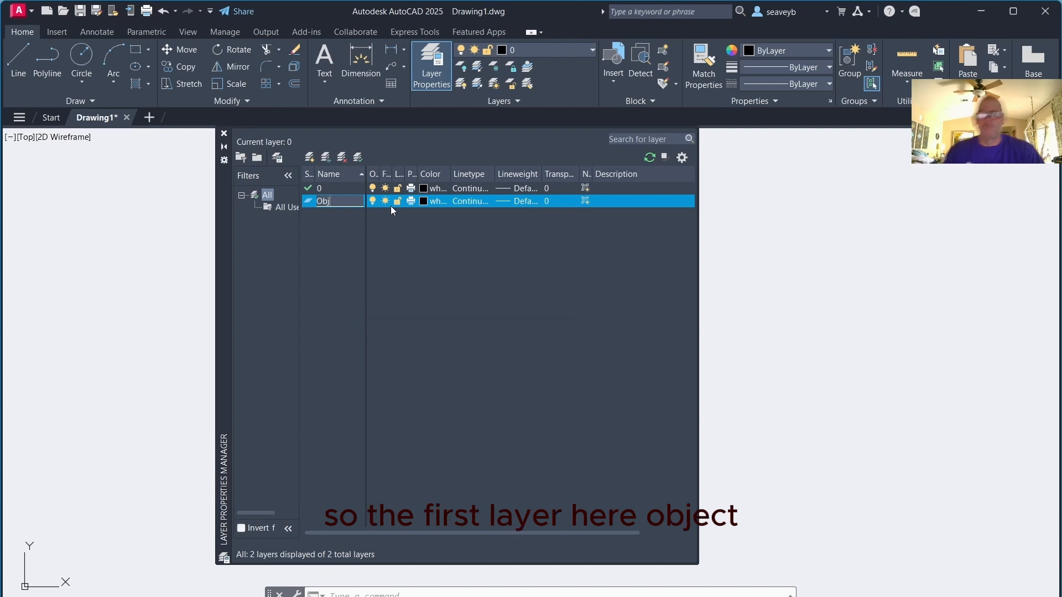
# Set the Obj layer's color to index color 162
pyautogui.click(424, 201)
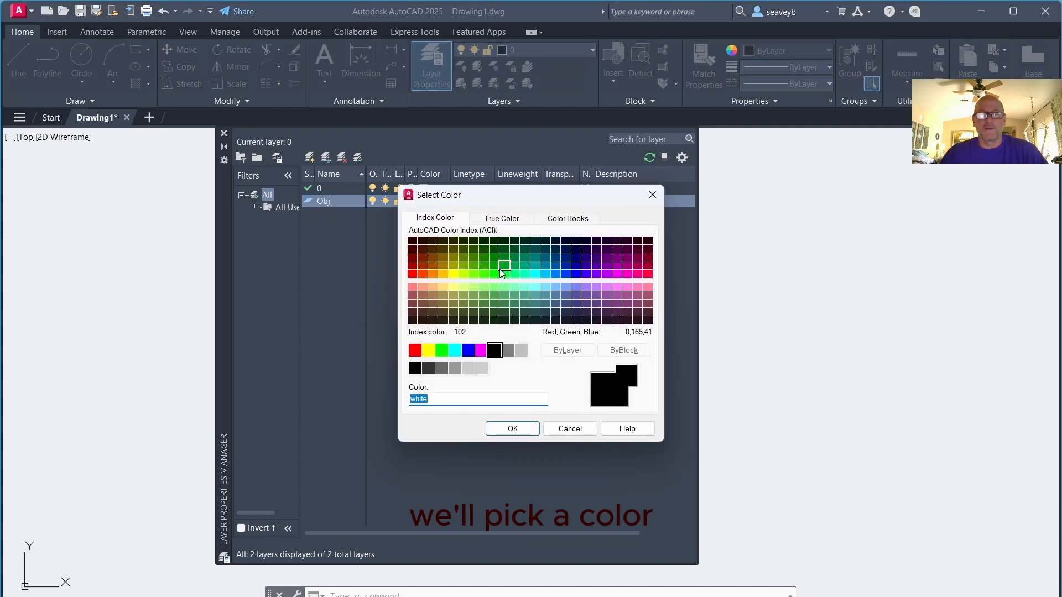
pyautogui.click(565, 268)
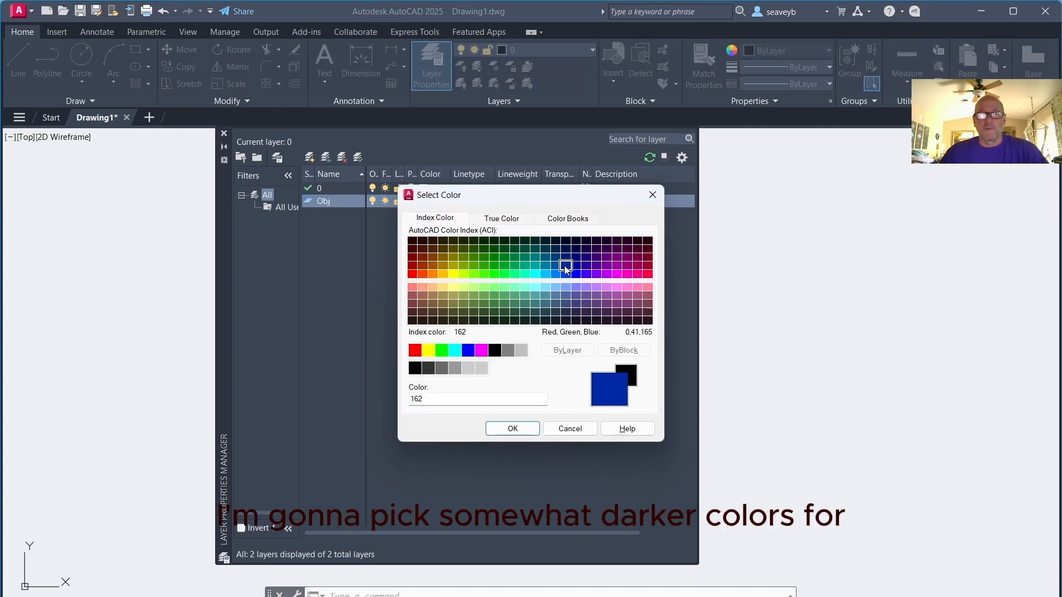
pyautogui.click(512, 429)
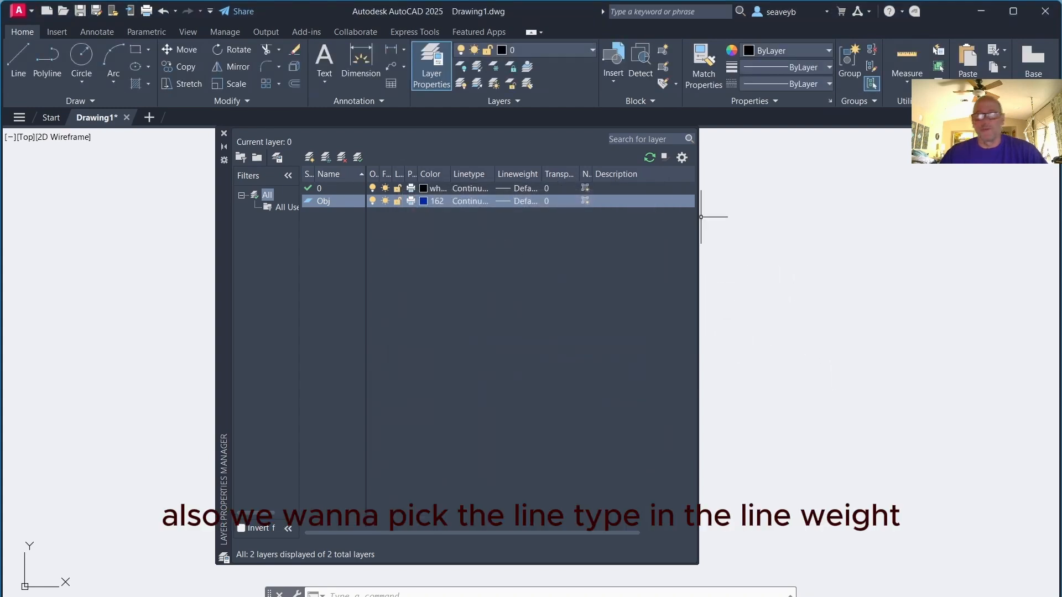
# Widen the layer manager and its columns, then set the Obj layer's lineweight to 0.53 mm
pyautogui.moveTo(700, 219); pyautogui.dragTo(901, 237)
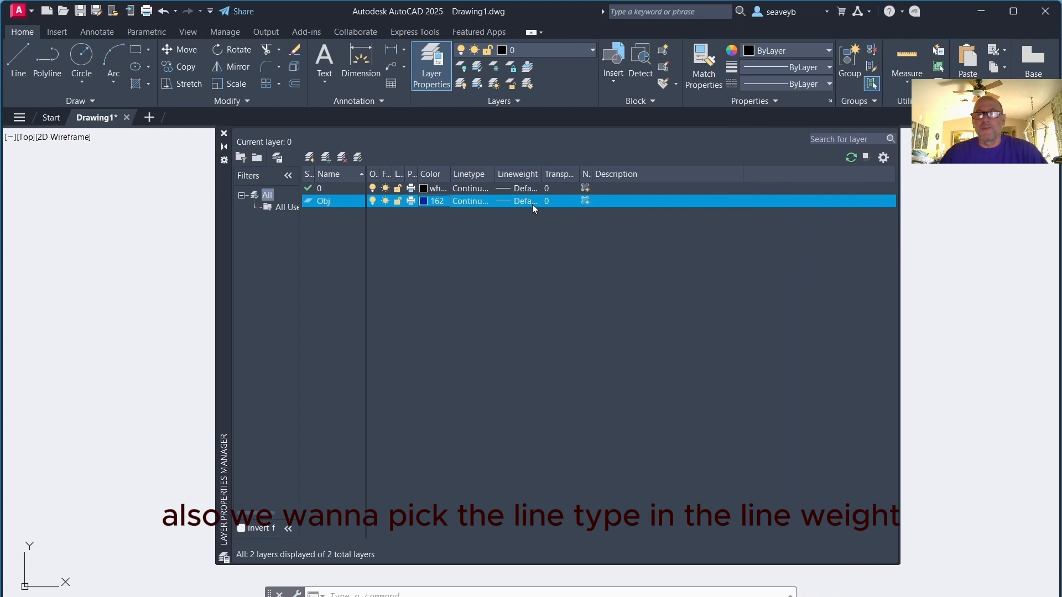
pyautogui.moveTo(493, 179); pyautogui.dragTo(522, 179)
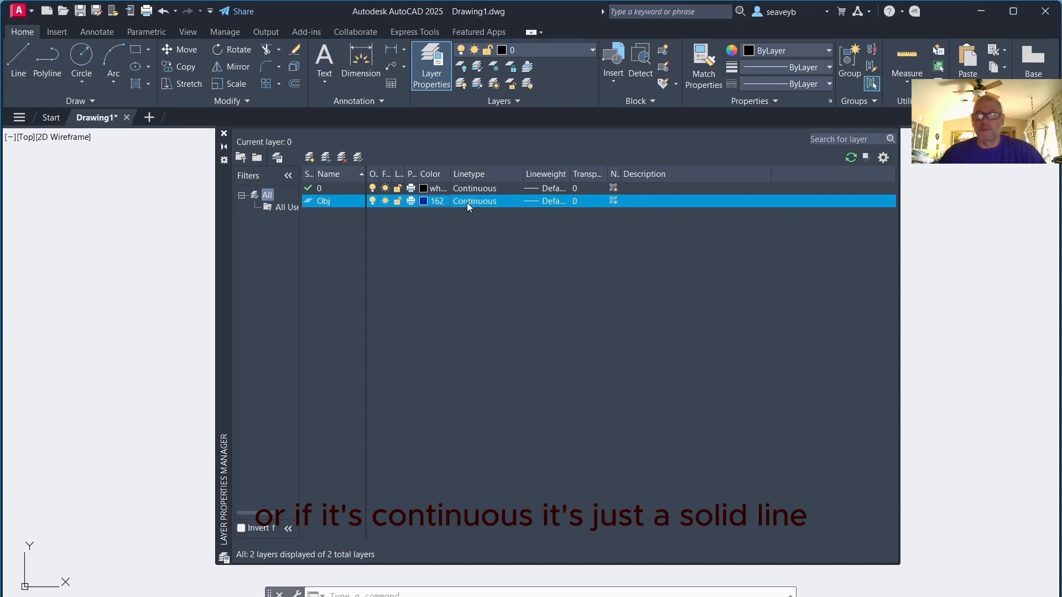
pyautogui.moveTo(571, 173); pyautogui.dragTo(612, 174)
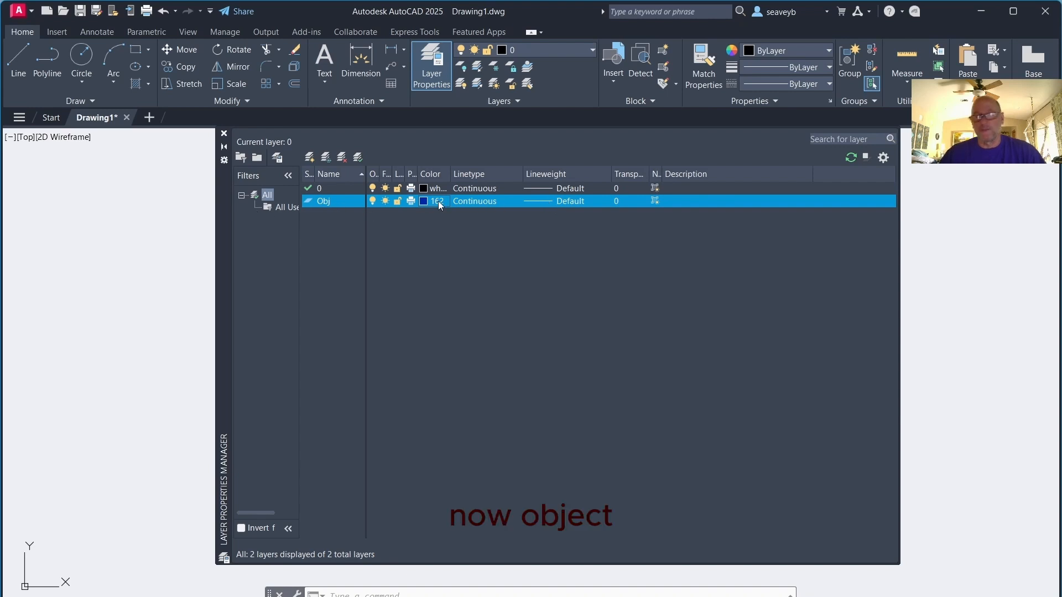
pyautogui.click(536, 200)
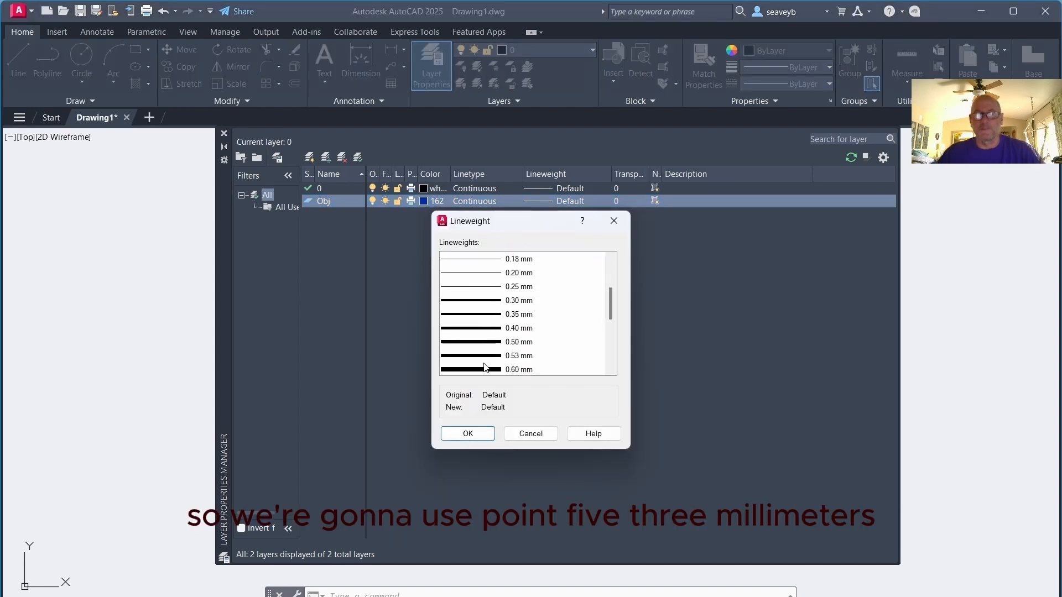
pyautogui.click(484, 357)
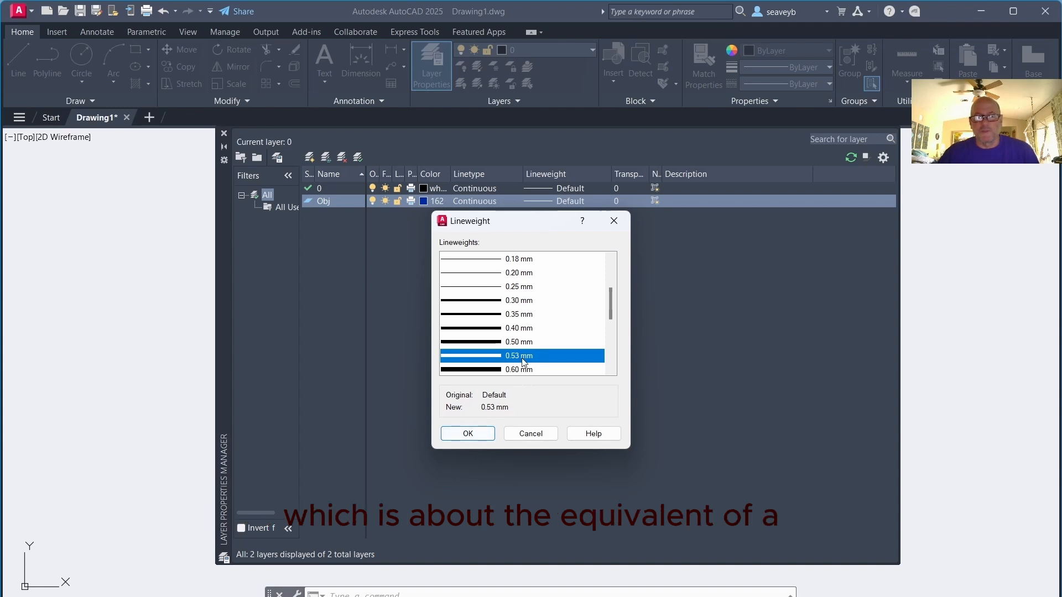
pyautogui.click(467, 435)
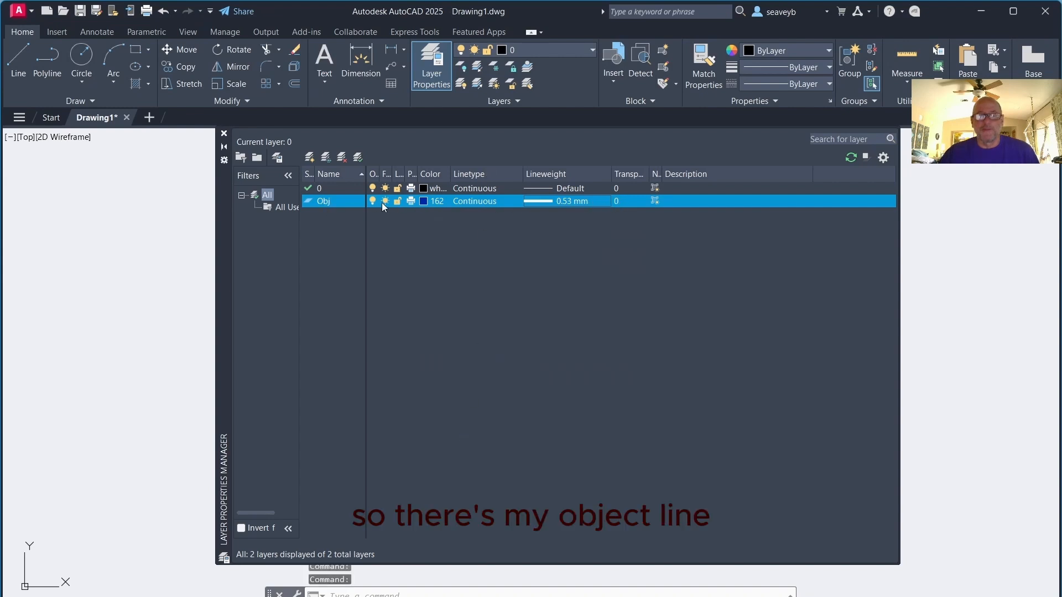
# Create a new layer named Hid and set its color to index color 92
pyautogui.click(310, 158)
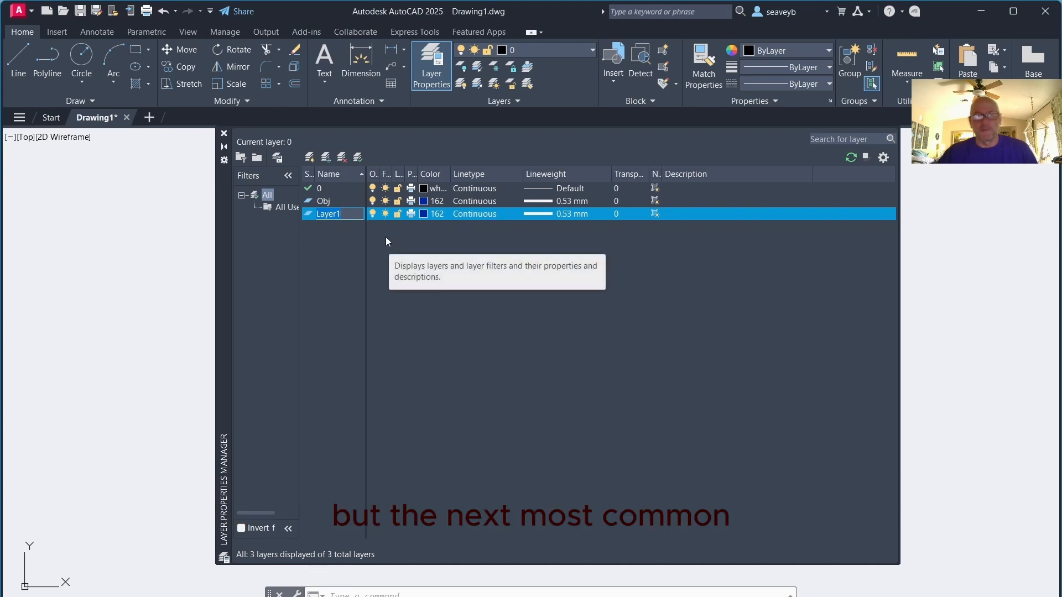
pyautogui.write('Hid')
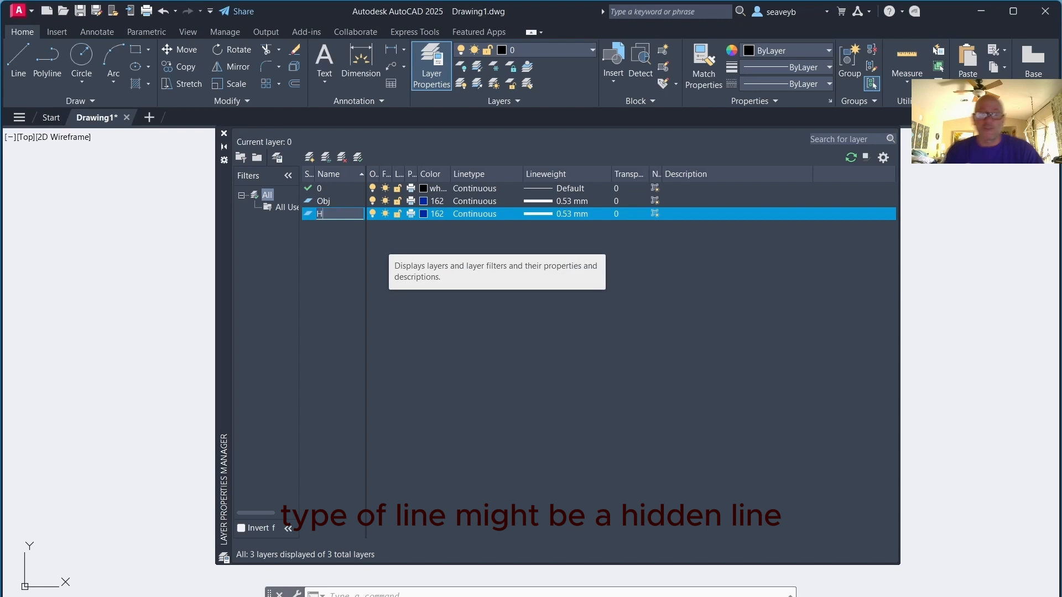
pyautogui.click(422, 215)
pyautogui.click(424, 219)
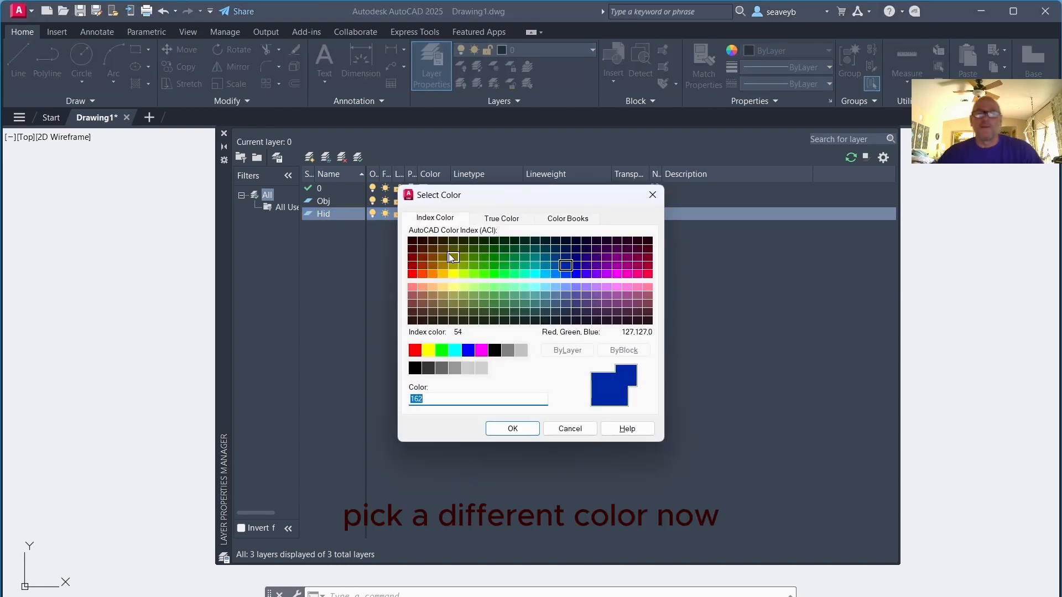
pyautogui.click(493, 269)
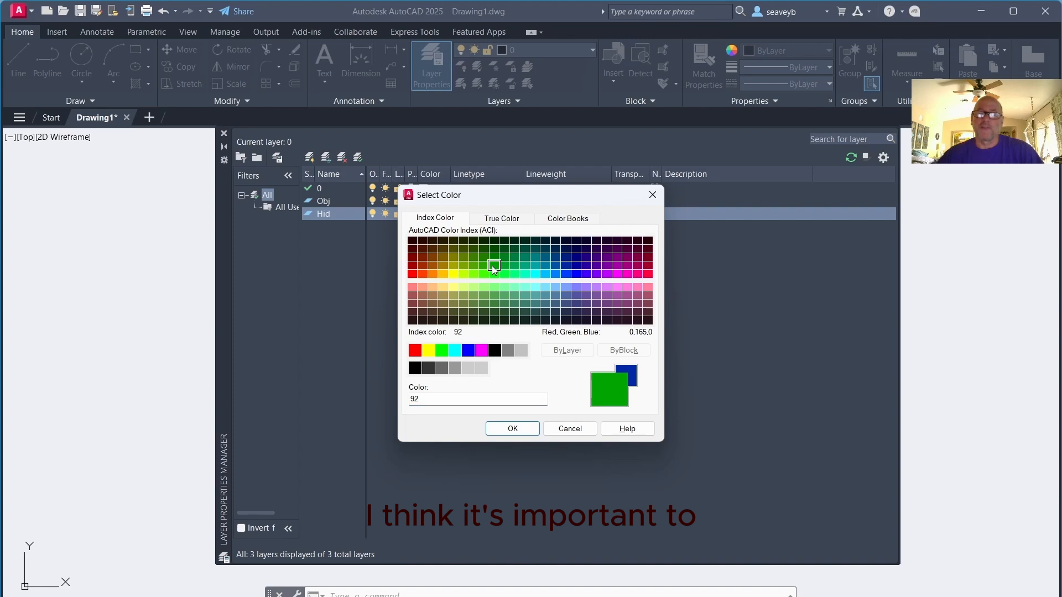
pyautogui.click(504, 425)
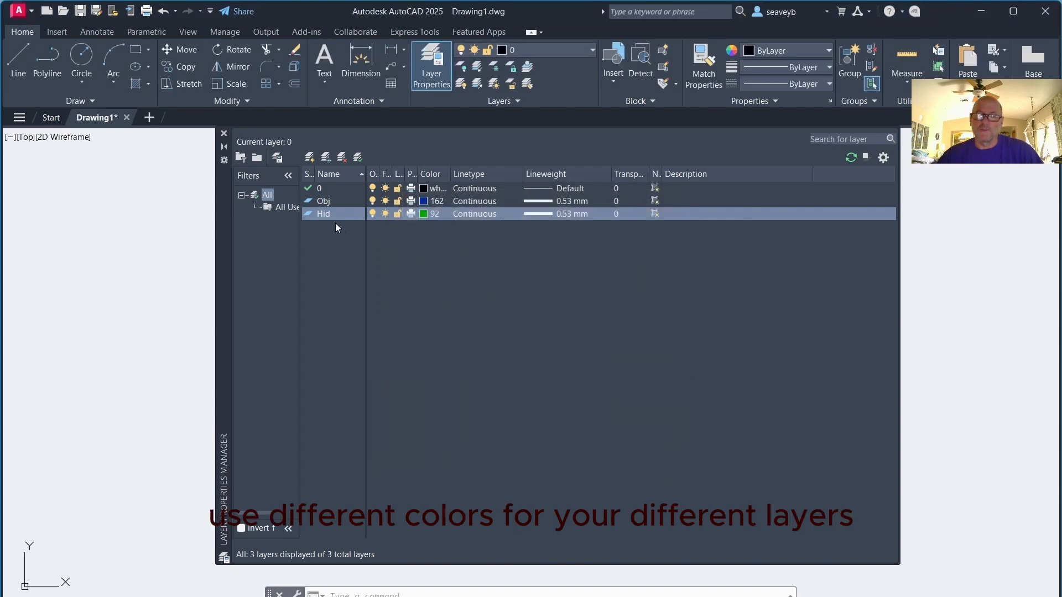
# Set the Hid layer's lineweight back to Default
pyautogui.click(536, 213)
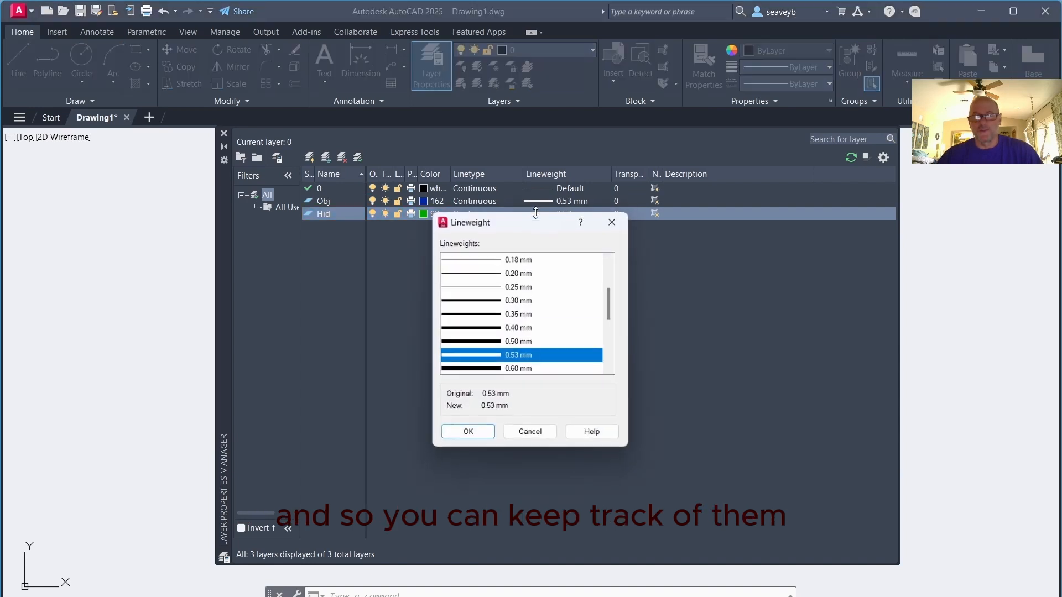
pyautogui.click(475, 287)
pyautogui.scroll(2, 479, 290)
pyautogui.click(480, 260)
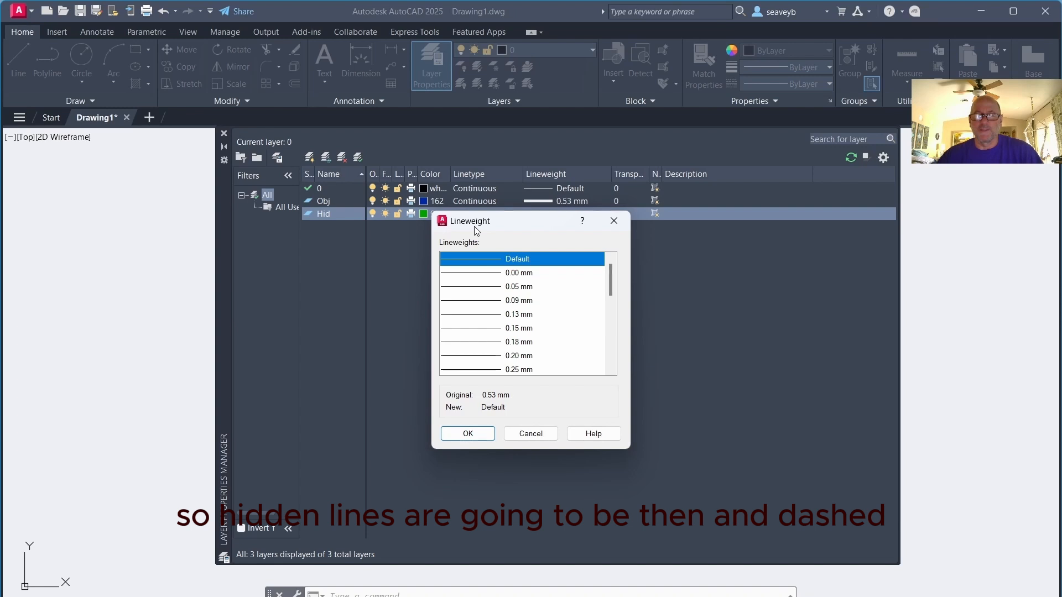
pyautogui.click(469, 434)
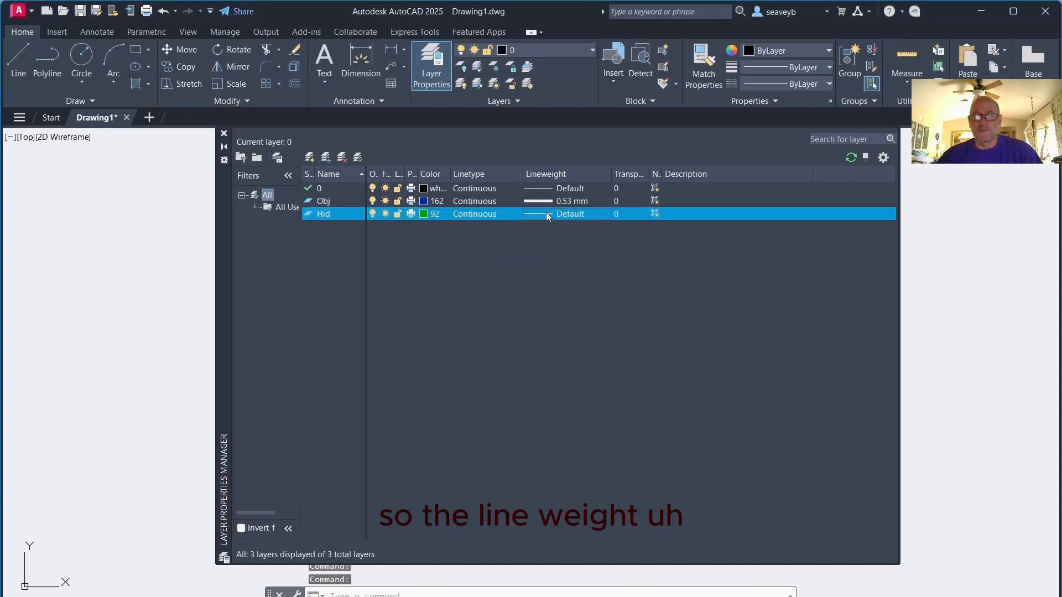
# Load the HIDDEN linetype from acad.lin and assign it to the Hid layer
pyautogui.click(479, 214)
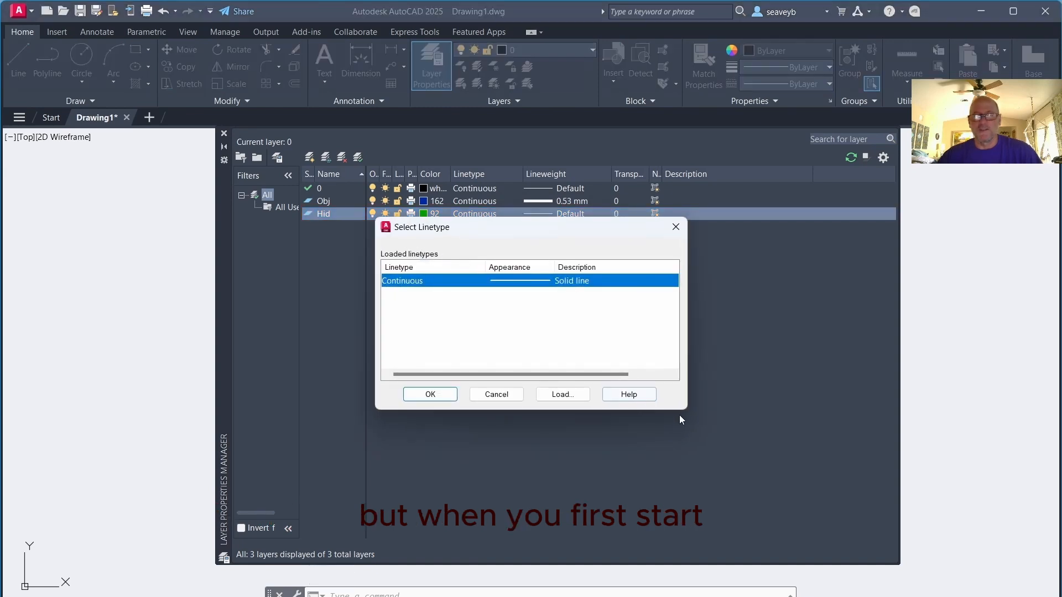
pyautogui.moveTo(687, 410); pyautogui.dragTo(821, 464)
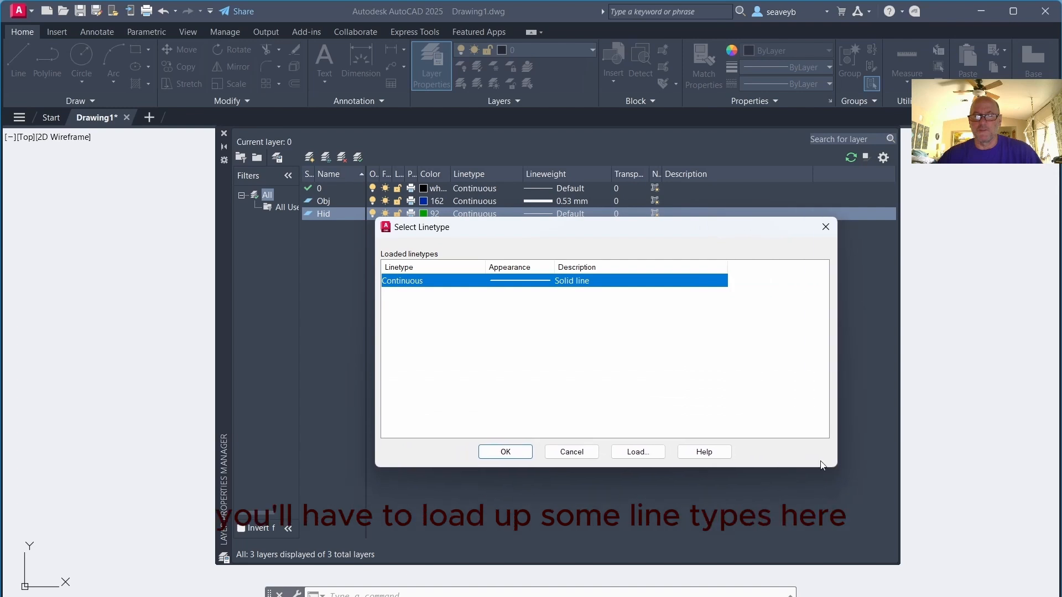
pyautogui.click(633, 452)
pyautogui.scroll(-11, 435, 328)
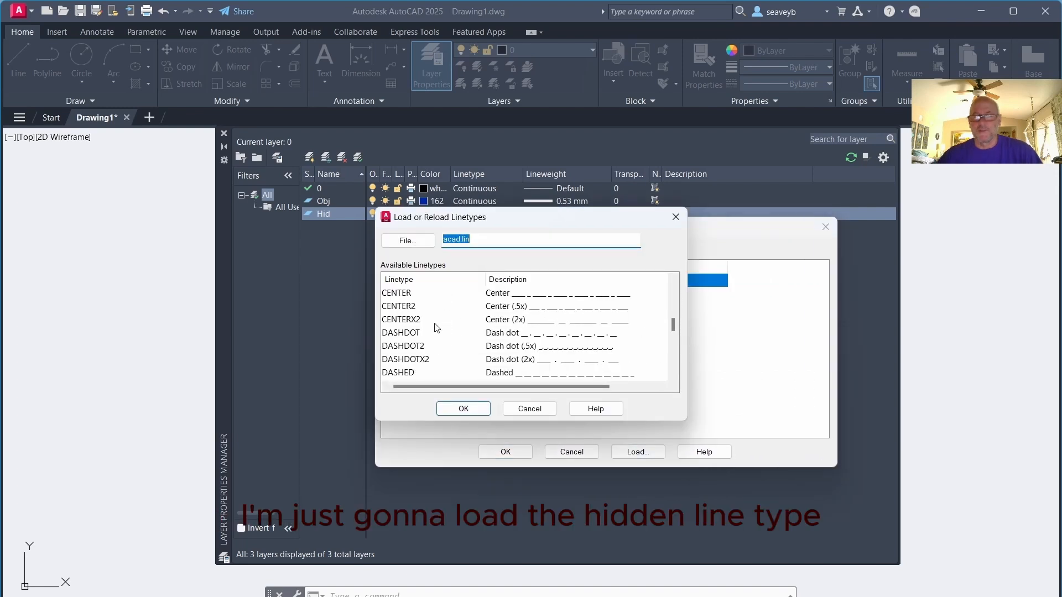
pyautogui.scroll(-1, 437, 329)
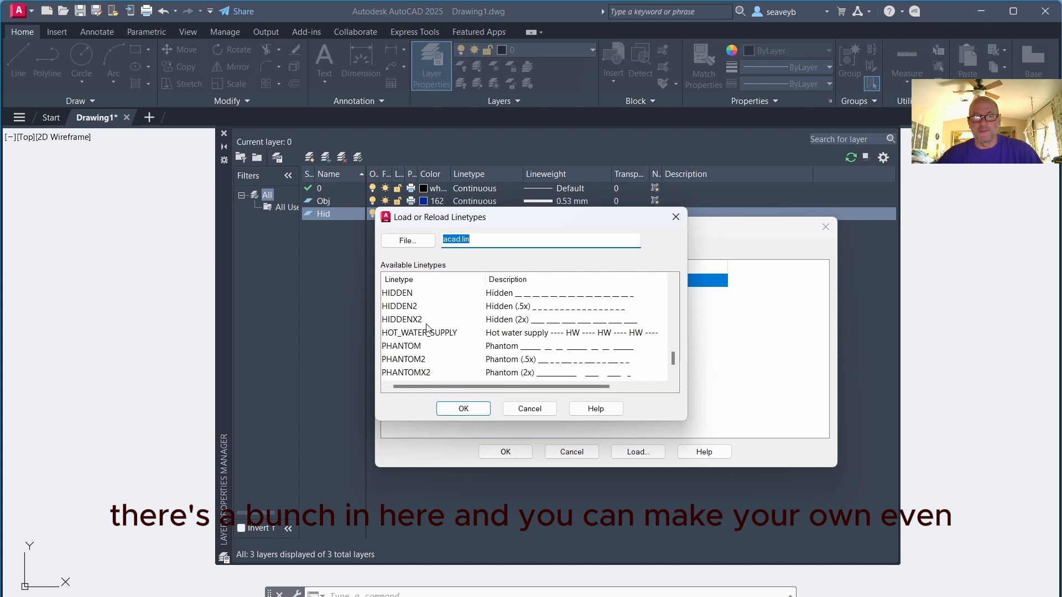
pyautogui.click(409, 293)
pyautogui.click(449, 408)
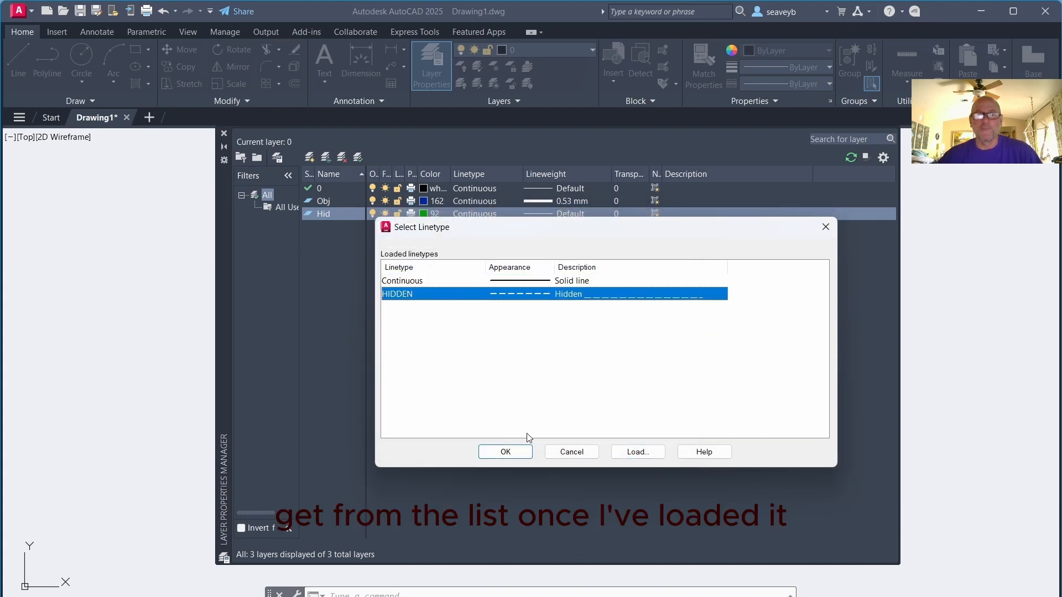
pyautogui.click(507, 452)
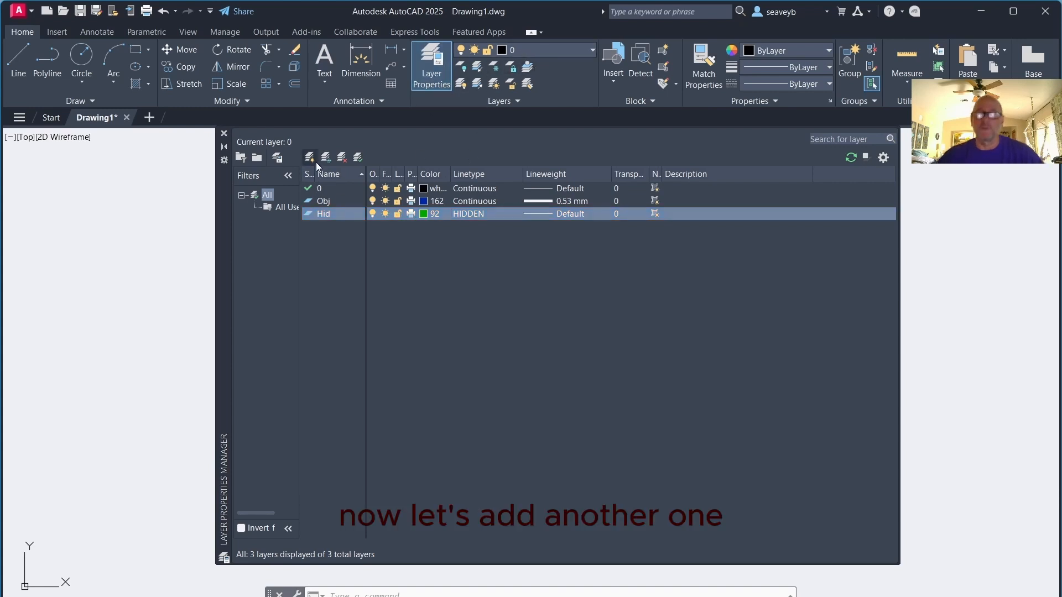
# Create a new layer named Cen and set its color to index color 32
pyautogui.click(313, 160)
pyautogui.write('C')
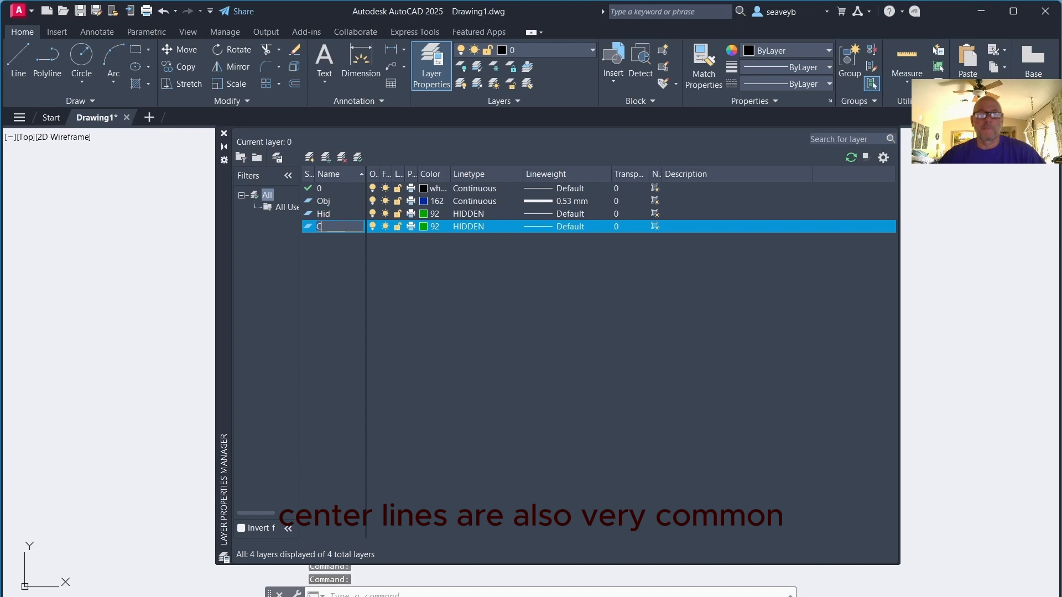
pyautogui.write('en')
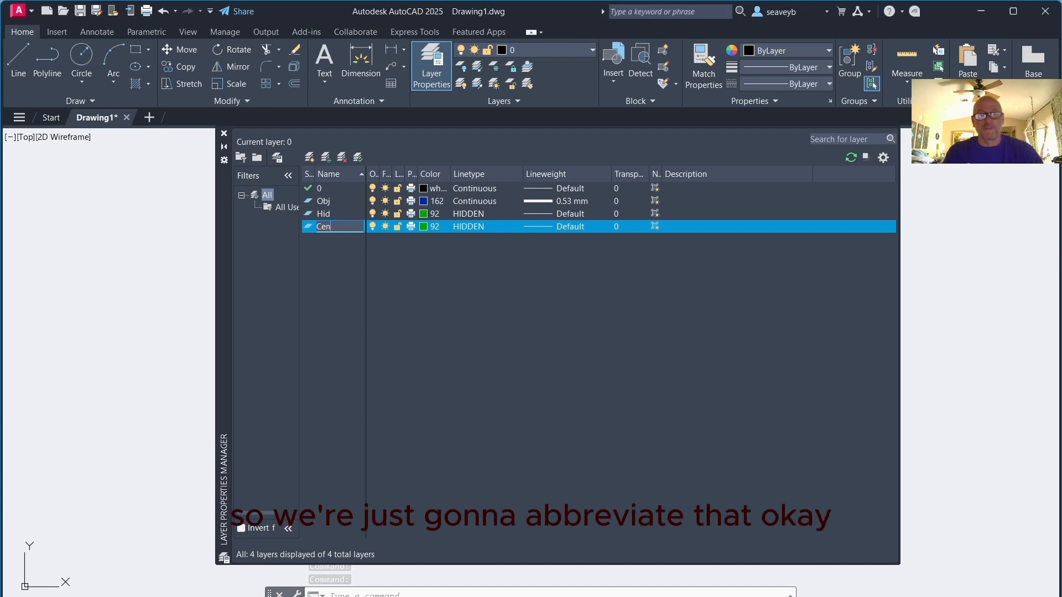
pyautogui.click(423, 226)
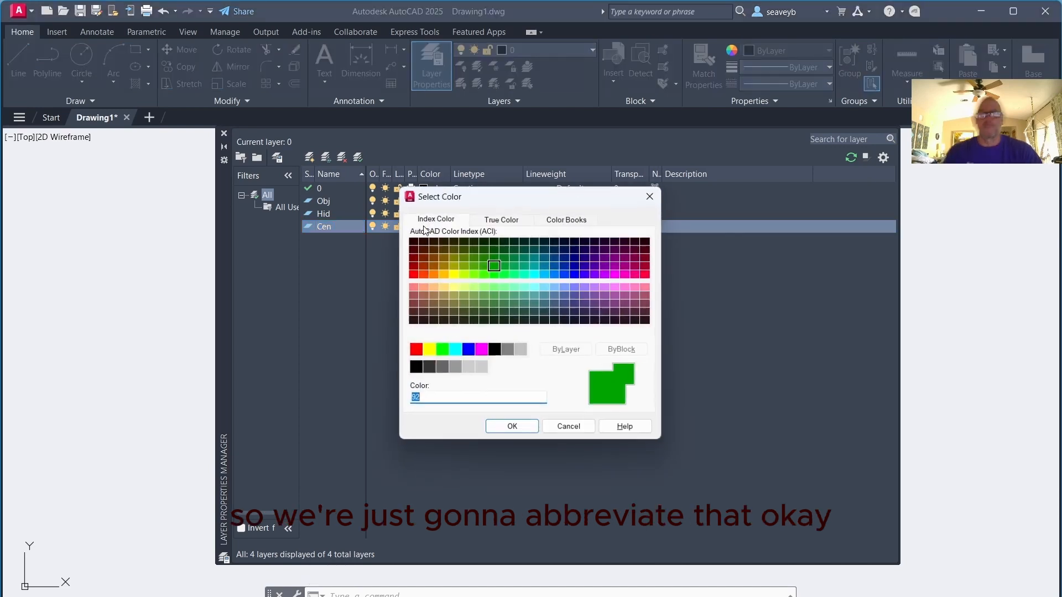
pyautogui.click(433, 265)
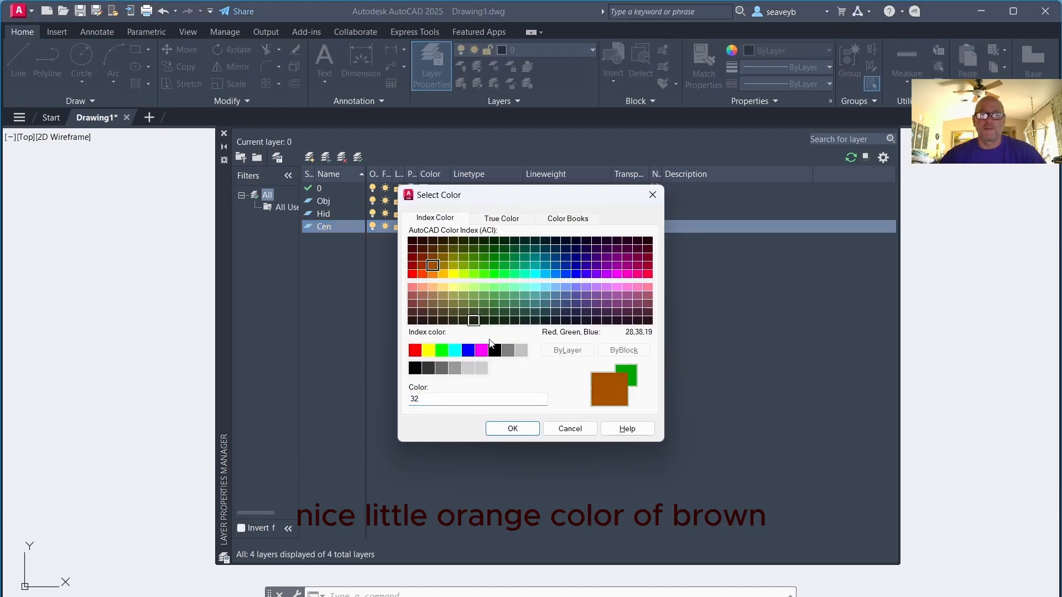
pyautogui.click(515, 429)
# Load the CENTER linetype from acad.lin and assign it to the Cen layer
pyautogui.click(466, 227)
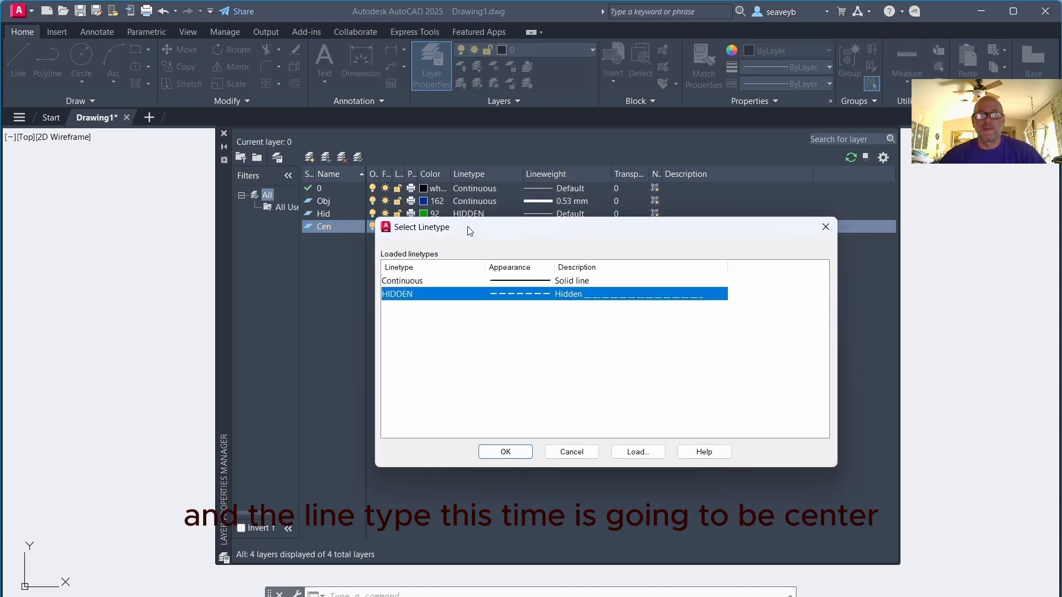
pyautogui.click(637, 452)
pyautogui.scroll(-8, 494, 336)
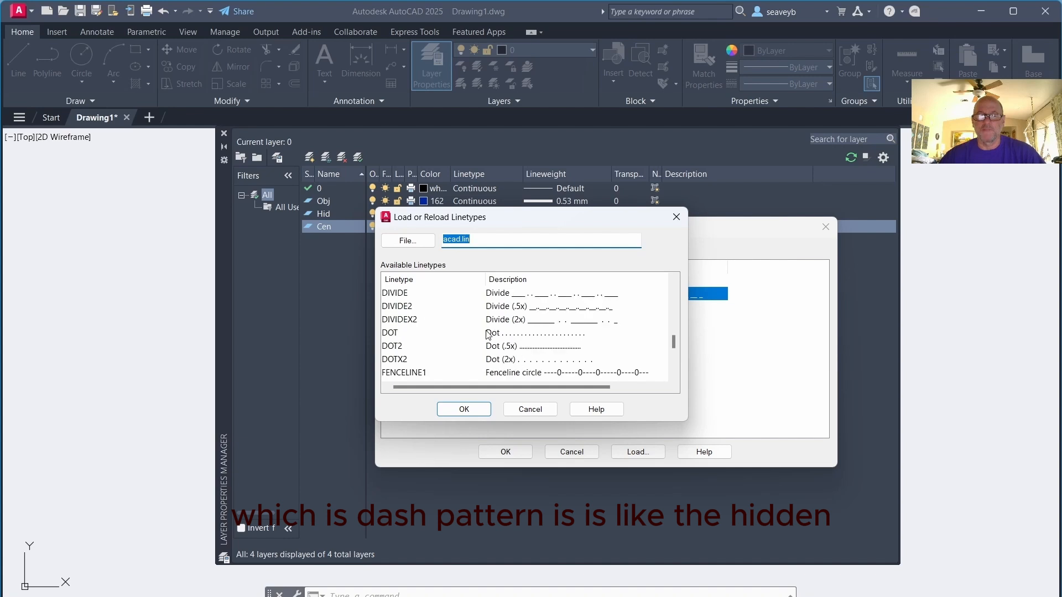
pyautogui.scroll(-3, 413, 334)
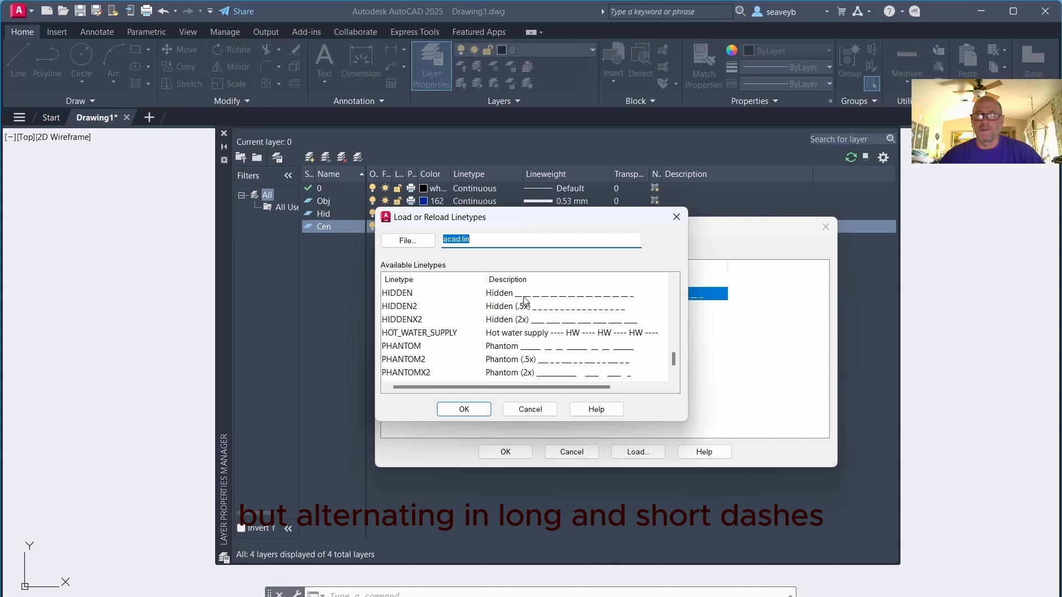
pyautogui.scroll(4, 447, 325)
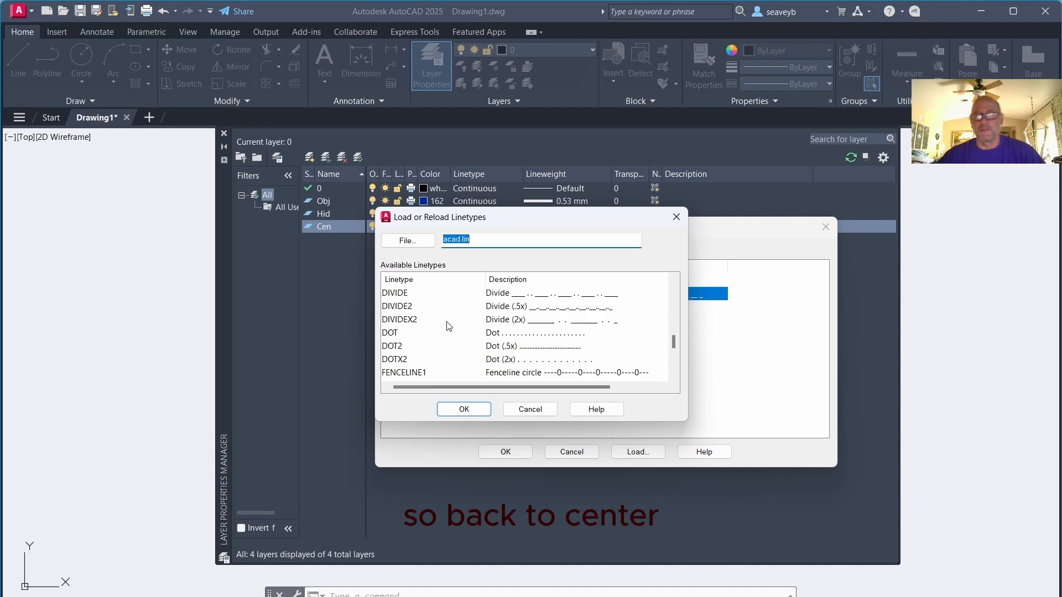
pyautogui.scroll(4, 449, 326)
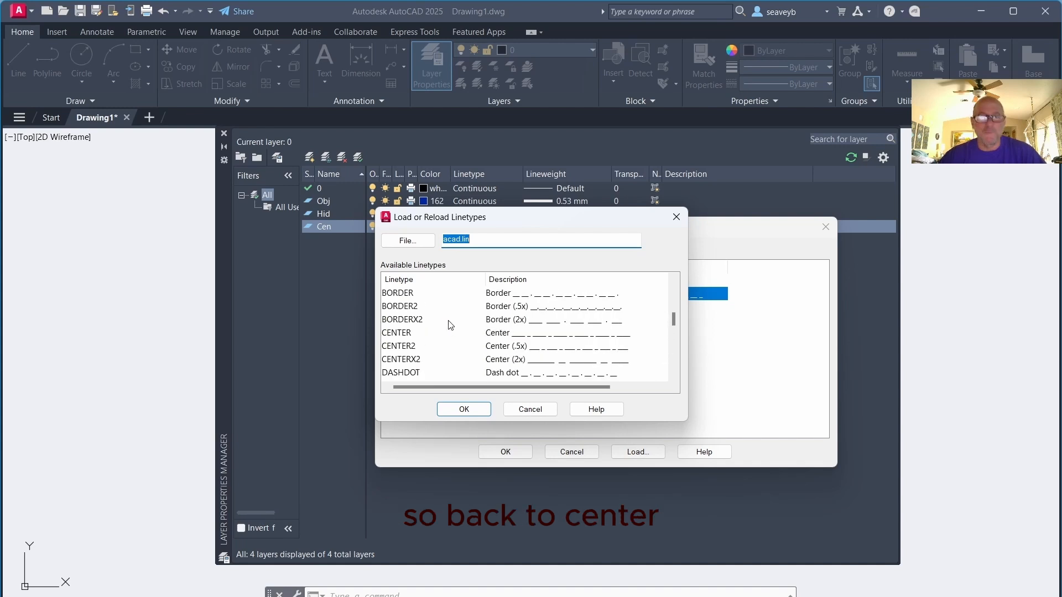
pyautogui.click(396, 372)
pyautogui.click(464, 409)
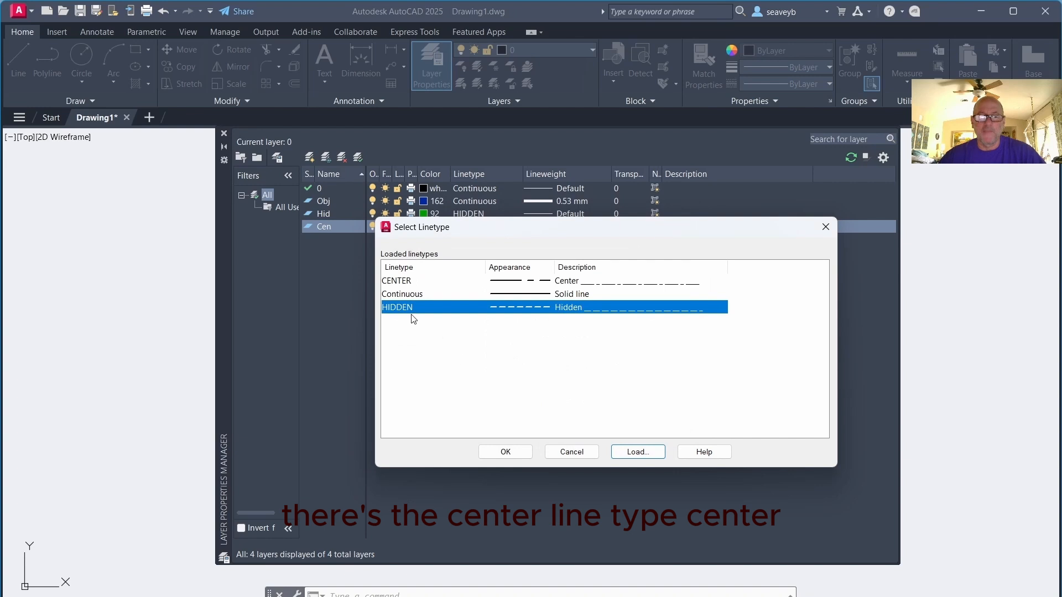
pyautogui.click(491, 279)
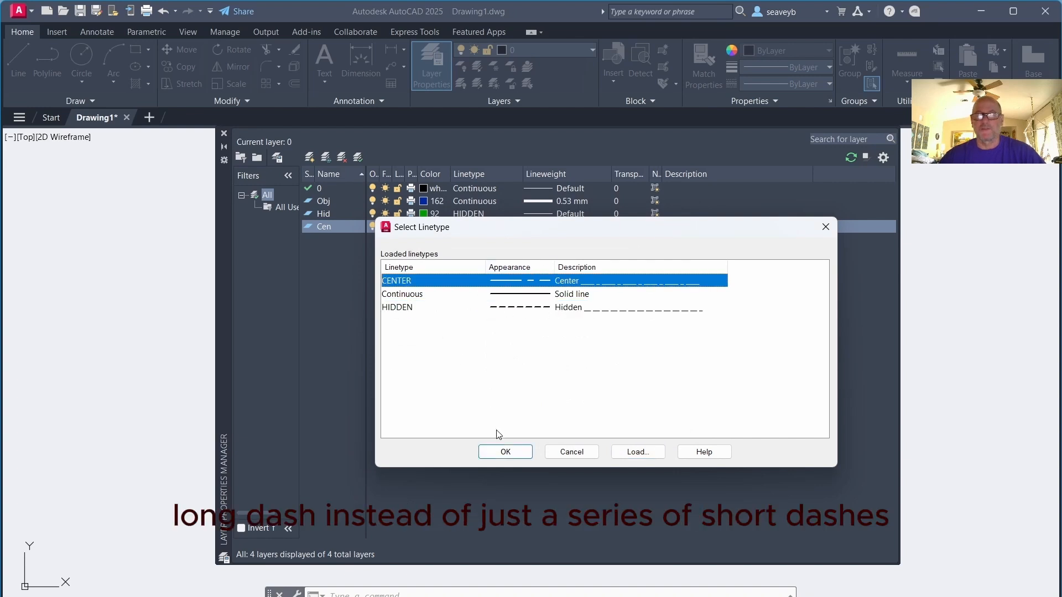
pyautogui.click(498, 452)
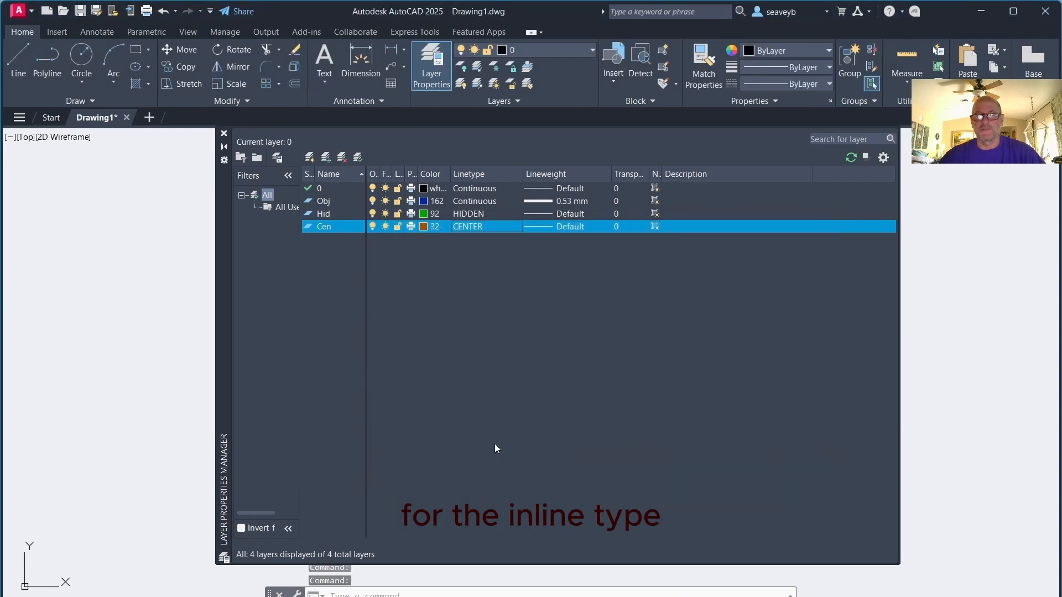
# Create a new layer named Cons with index color 252 and the Continuous linetype
pyautogui.click(310, 158)
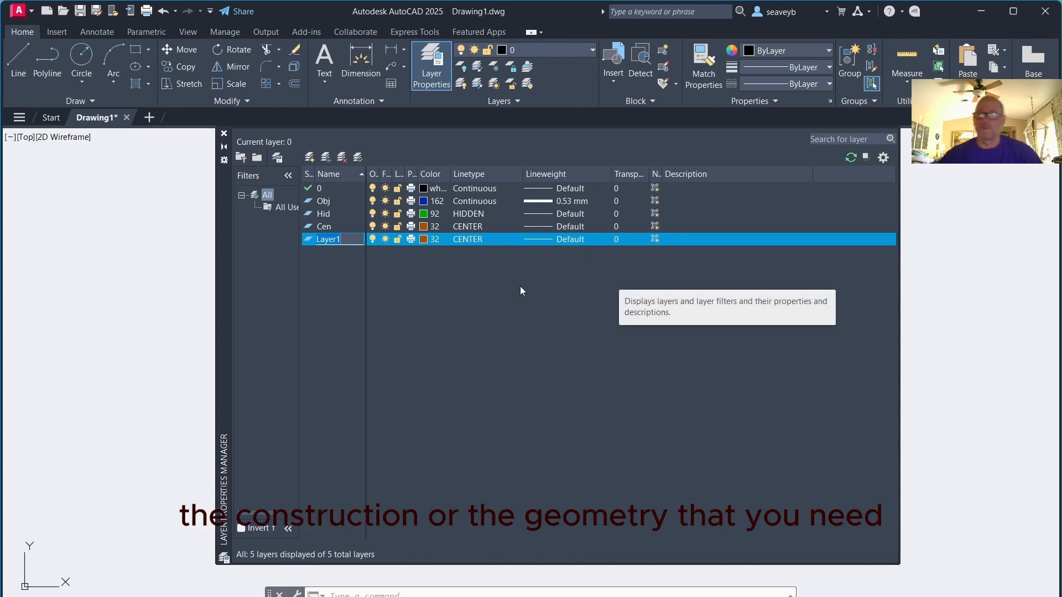
pyautogui.write('Cons')
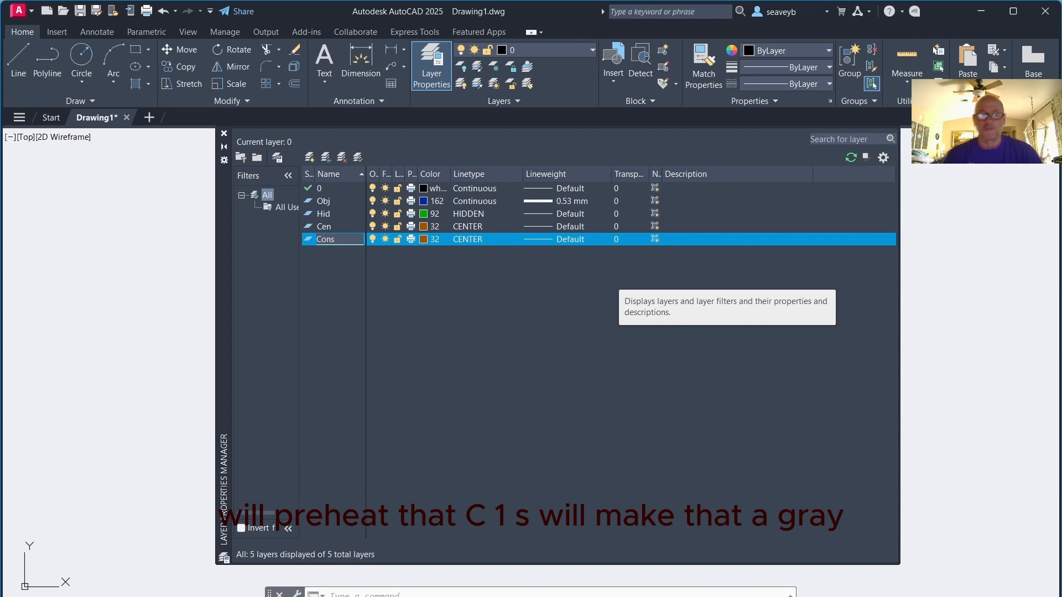
pyautogui.click(423, 239)
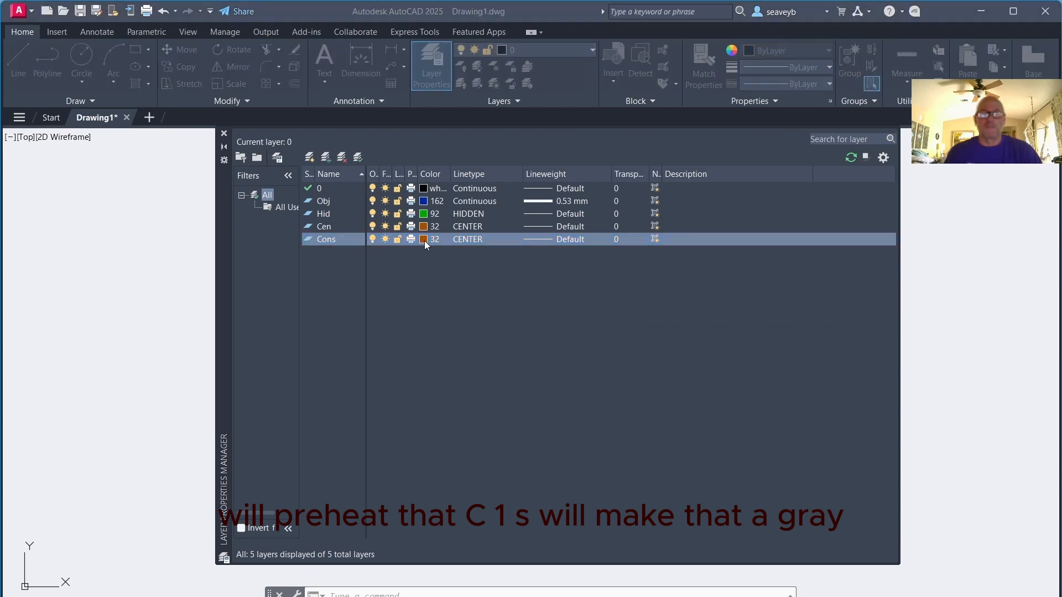
pyautogui.click(455, 367)
pyautogui.click(507, 427)
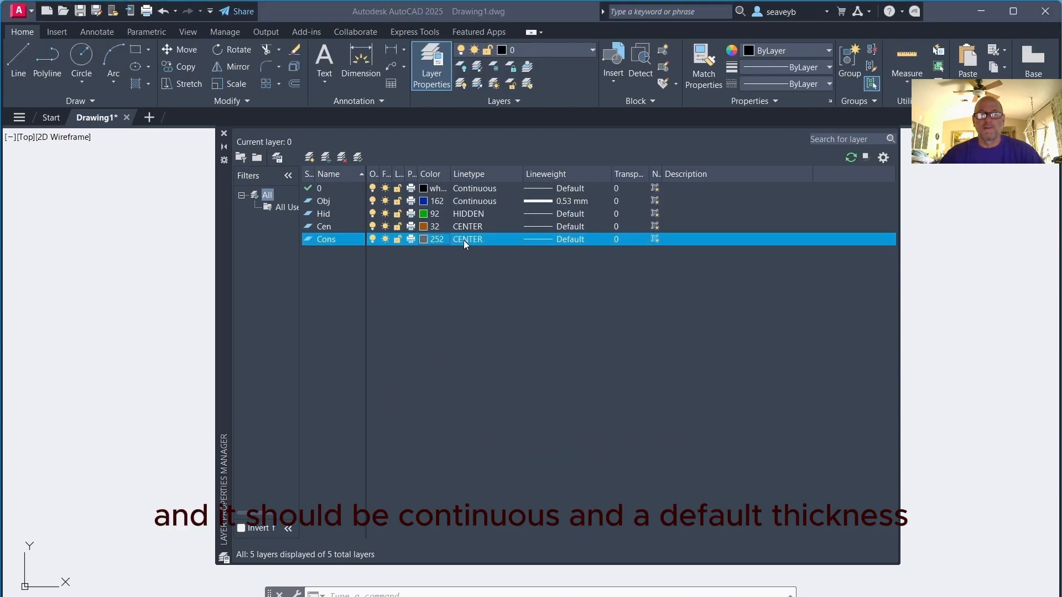
pyautogui.click(463, 240)
pyautogui.doubleClick(416, 294)
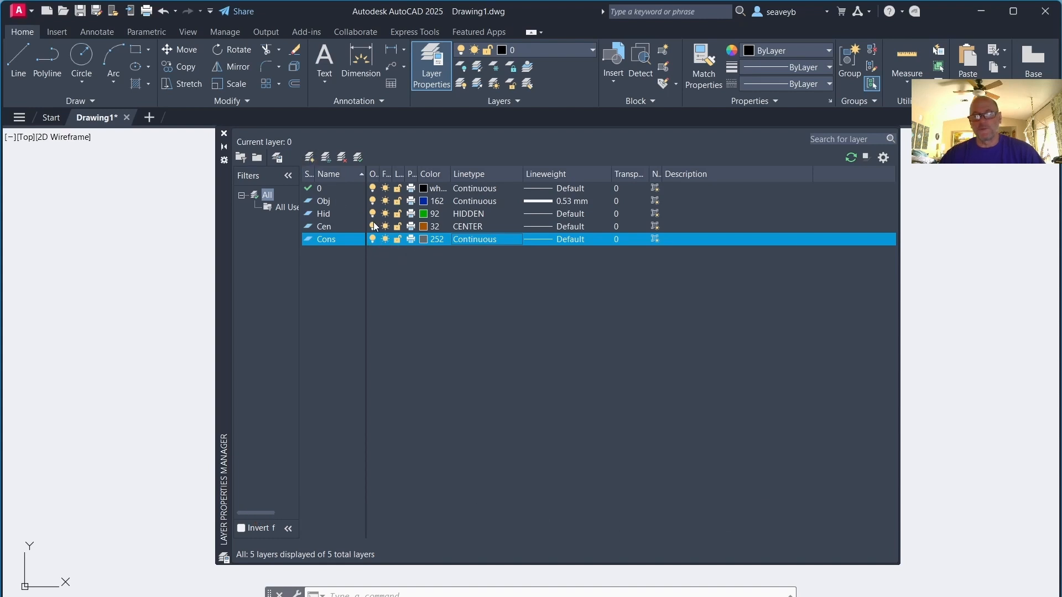
# Create a new layer named Dim and set its color to red
pyautogui.click(311, 157)
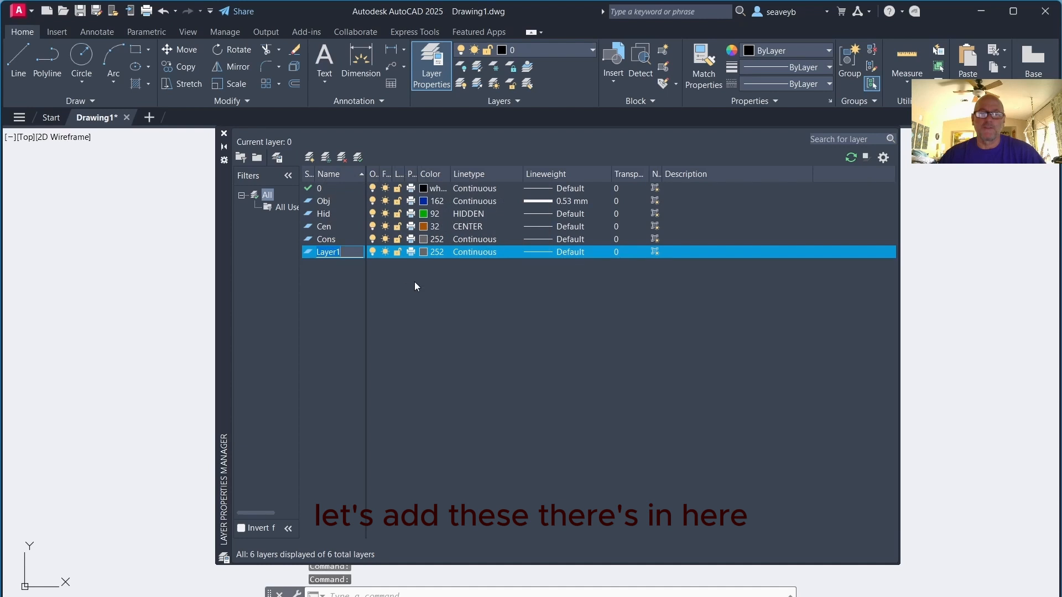
pyautogui.write('Di')
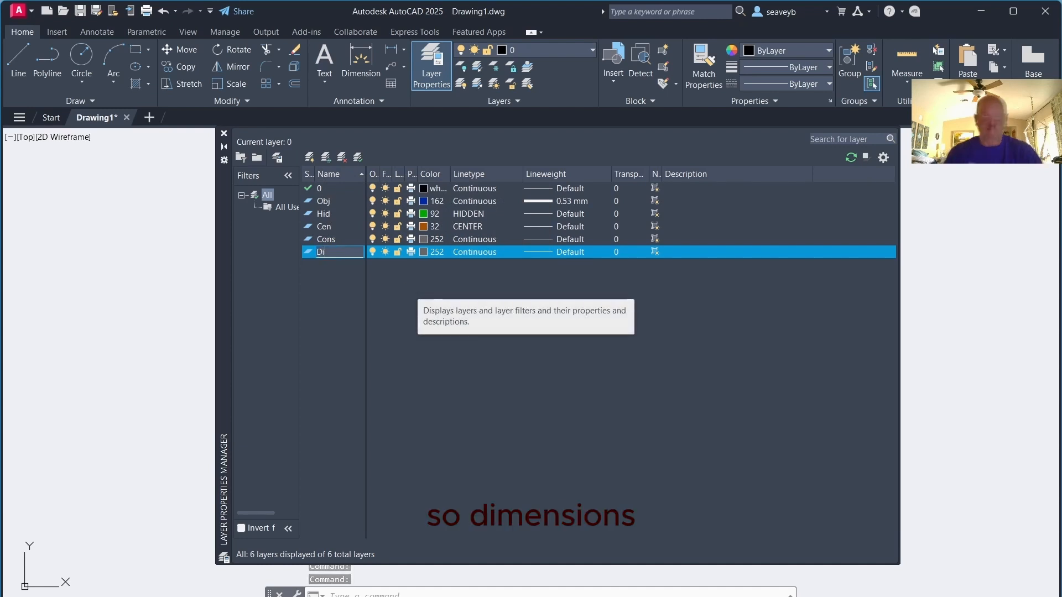
pyautogui.write('m')
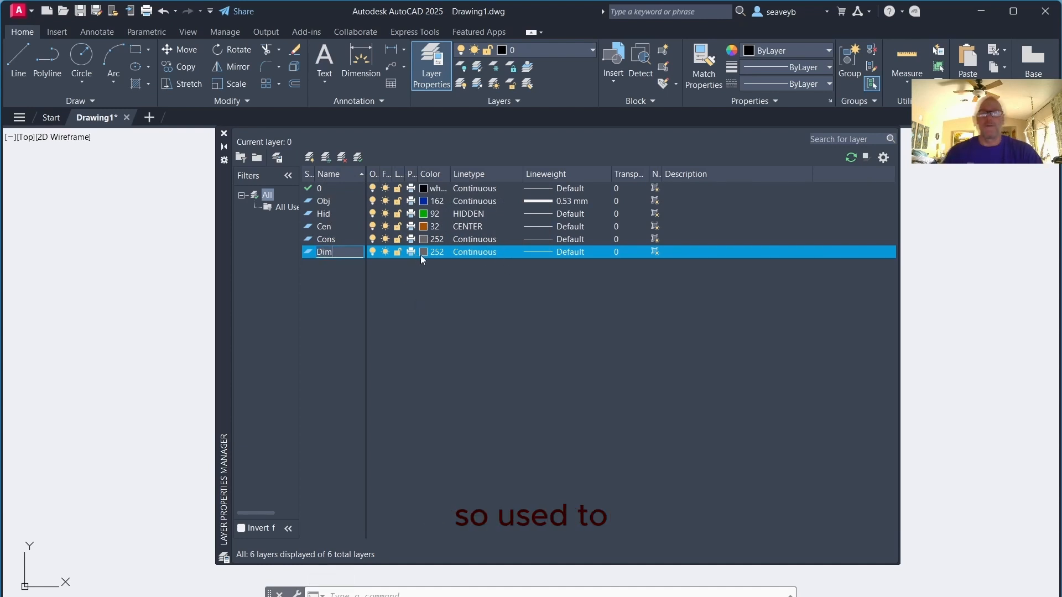
pyautogui.click(422, 253)
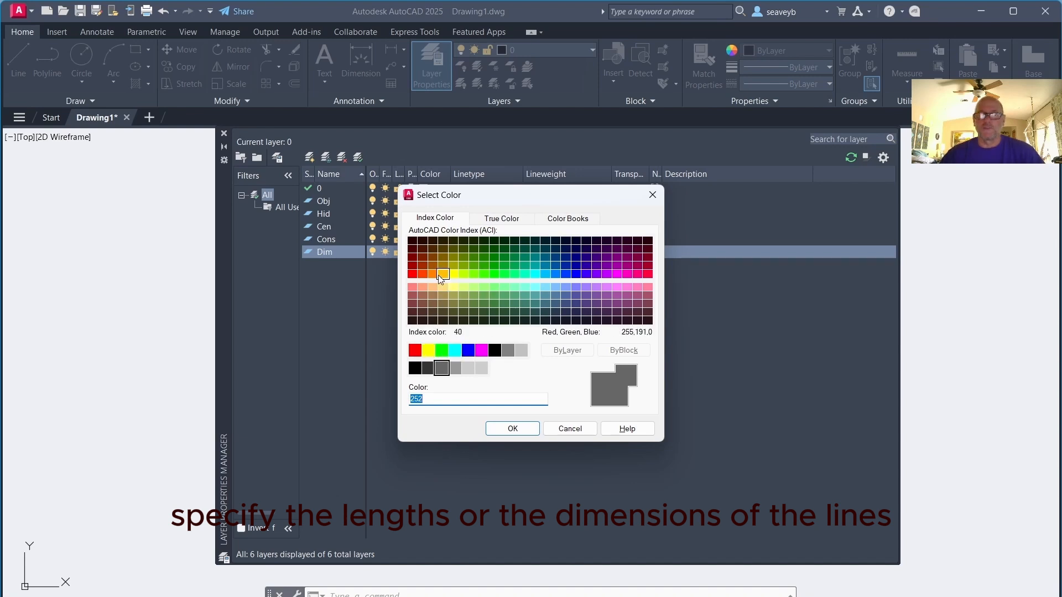
pyautogui.click(415, 350)
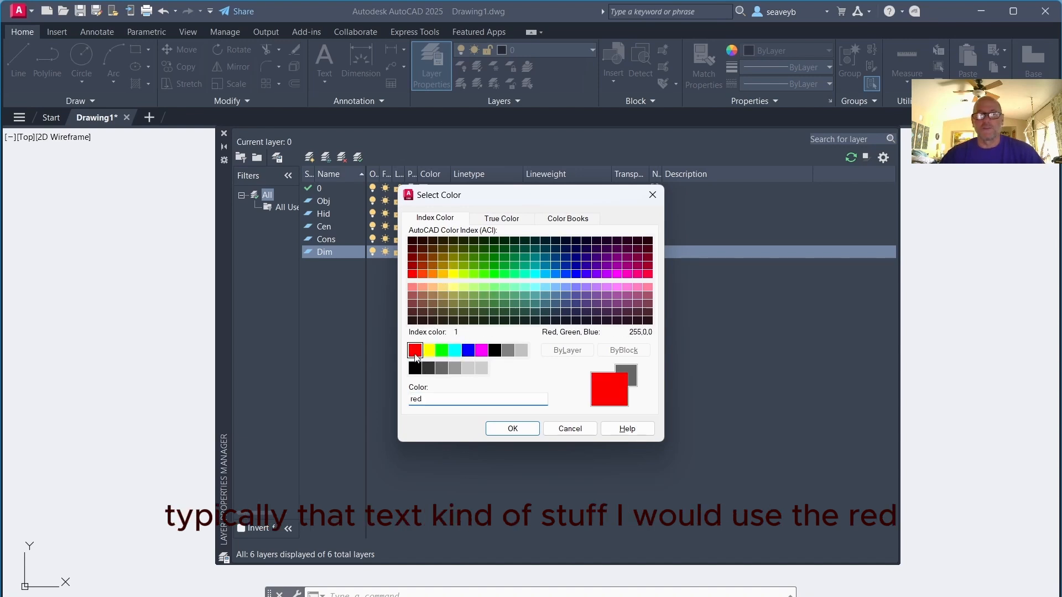
pyautogui.click(511, 429)
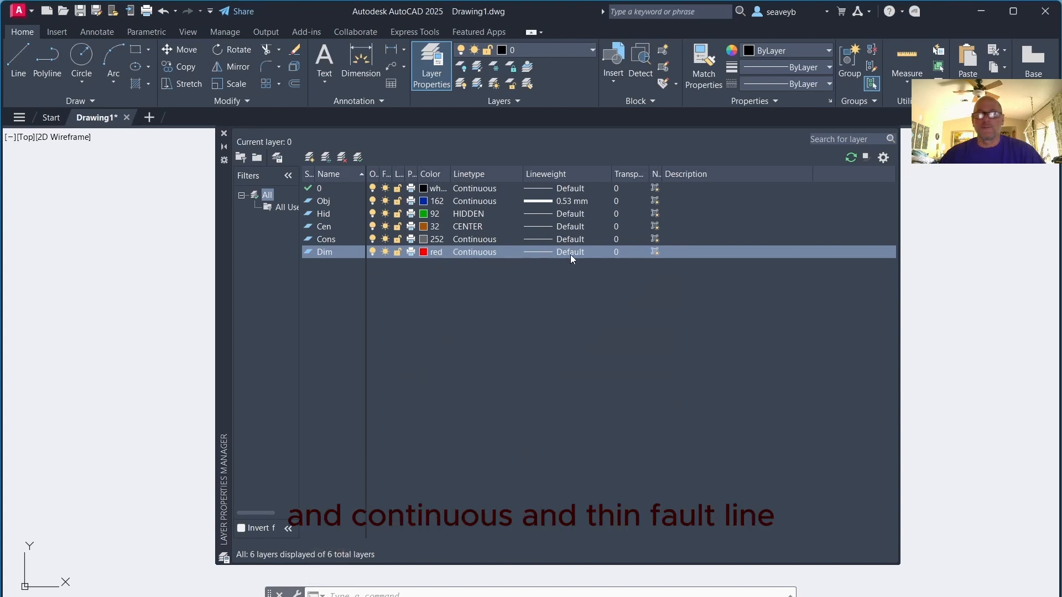
# Create two new layers named Notes and Bord
pyautogui.click(310, 157)
pyautogui.write('Notes')
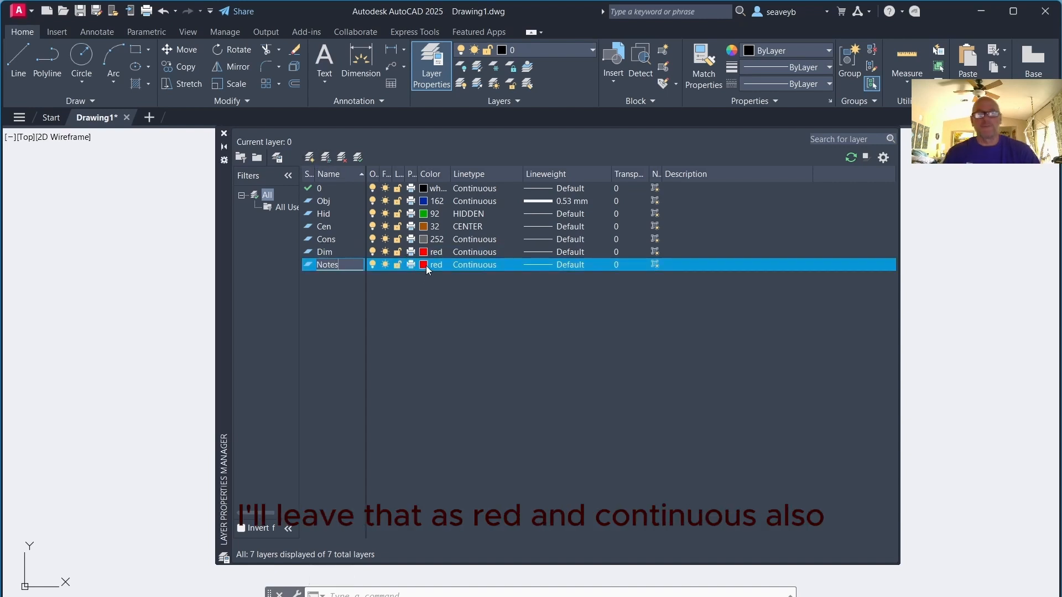
pyautogui.click(308, 157)
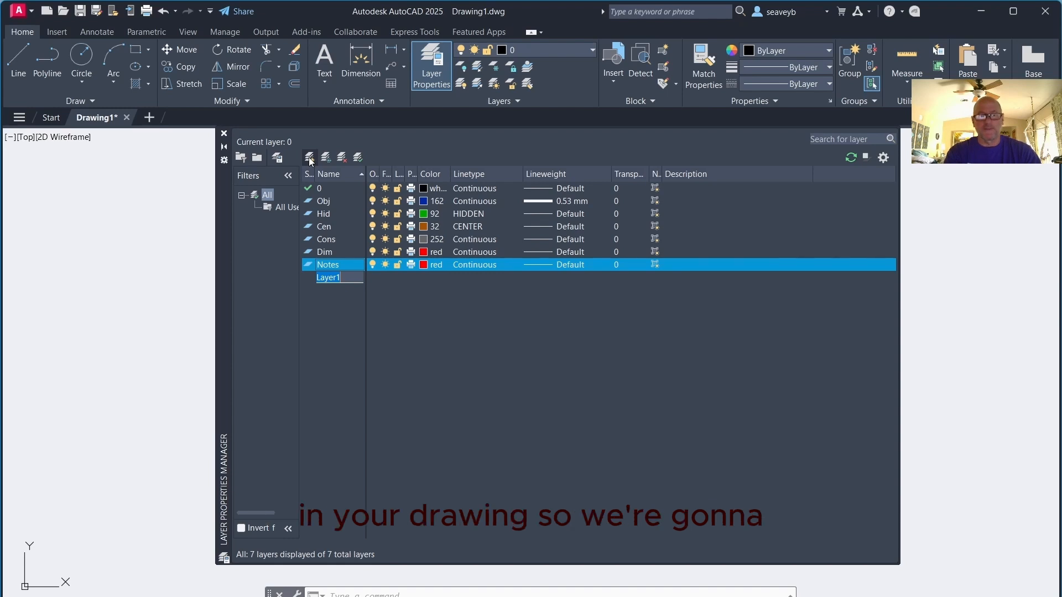
pyautogui.write('Bord')
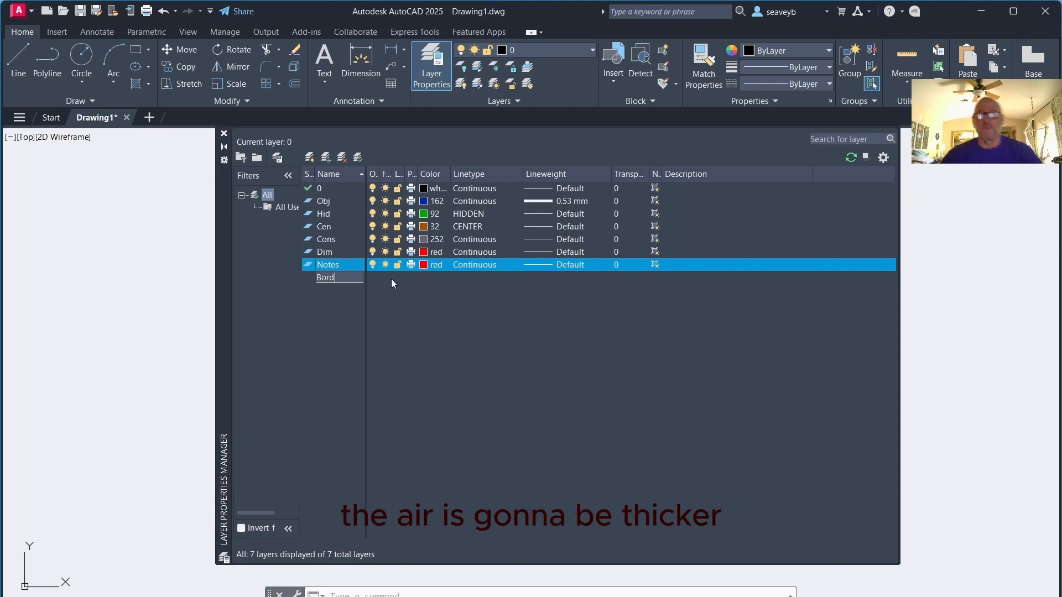
pyautogui.click(361, 280)
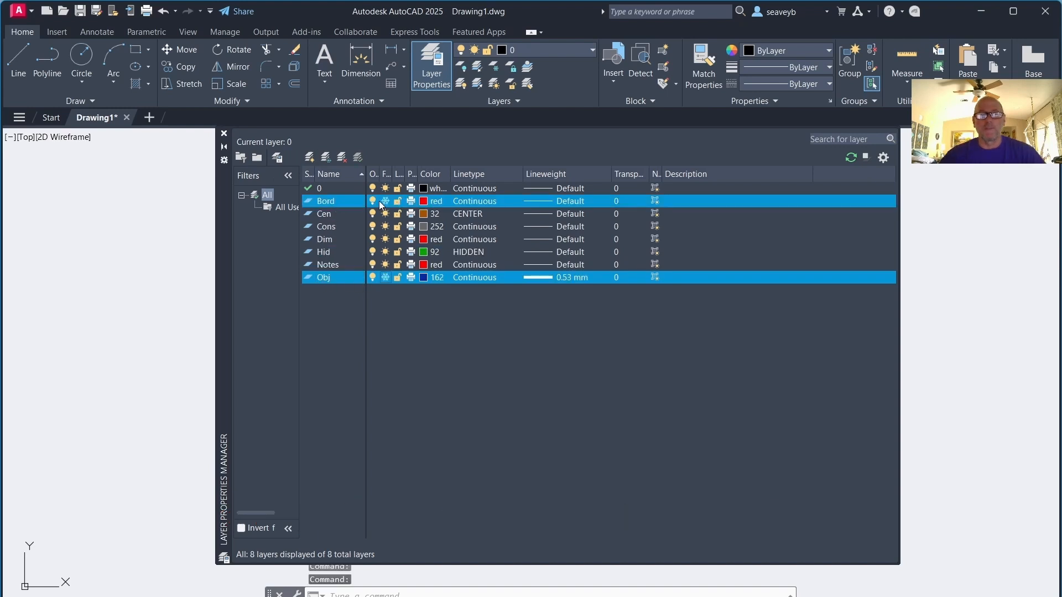
# Set the lineweight of the selected Bord and Obj layers to 1.20 mm
pyautogui.click(534, 204)
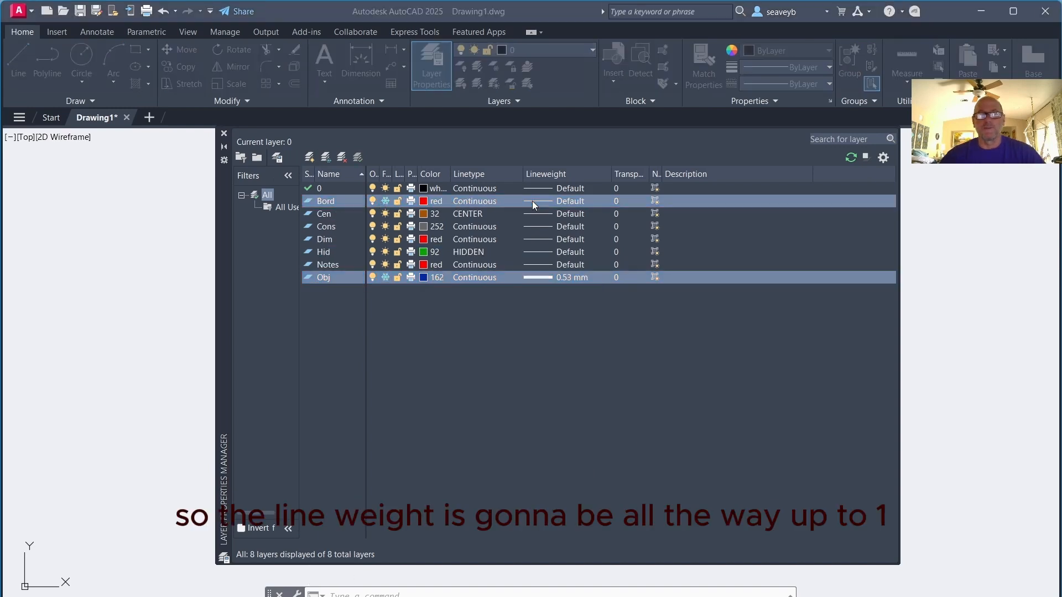
pyautogui.scroll(-6, 480, 302)
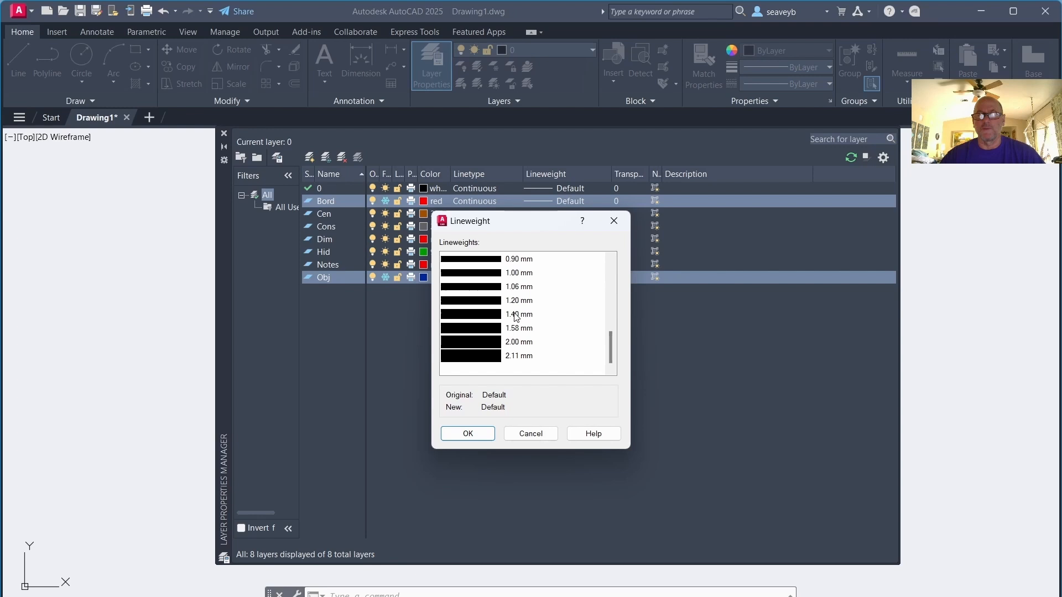
pyautogui.click(475, 300)
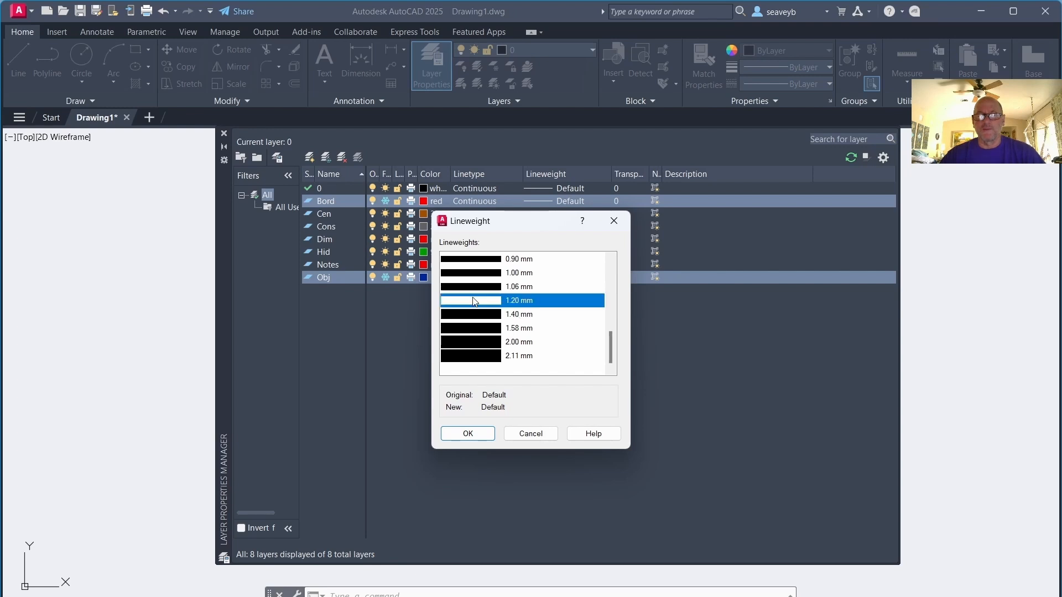
pyautogui.click(468, 432)
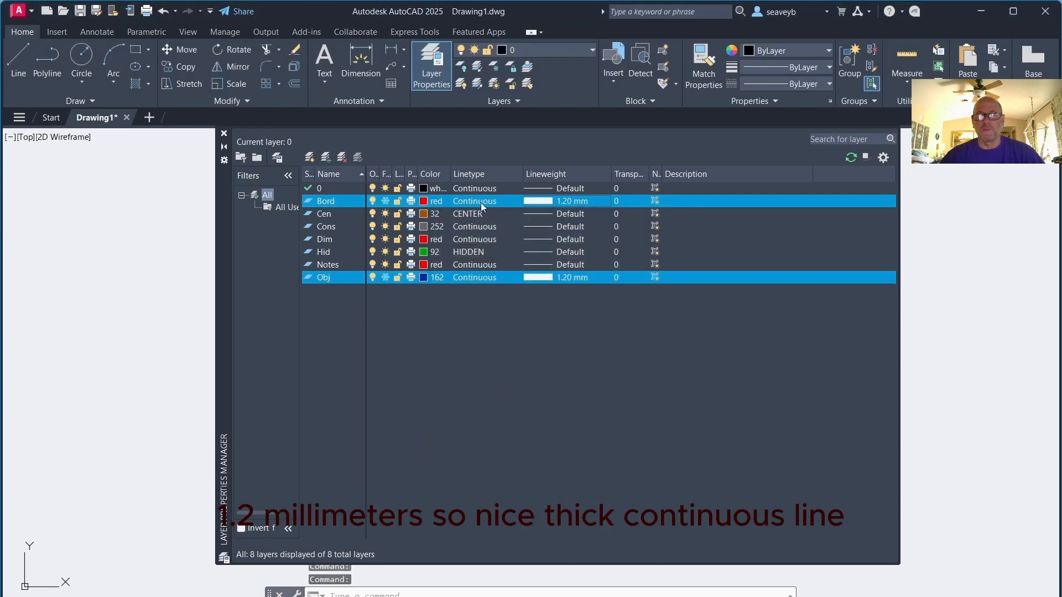
# Set the color of the selected Bord and Obj layers to index color 44
pyautogui.click(424, 200)
pyautogui.click(442, 258)
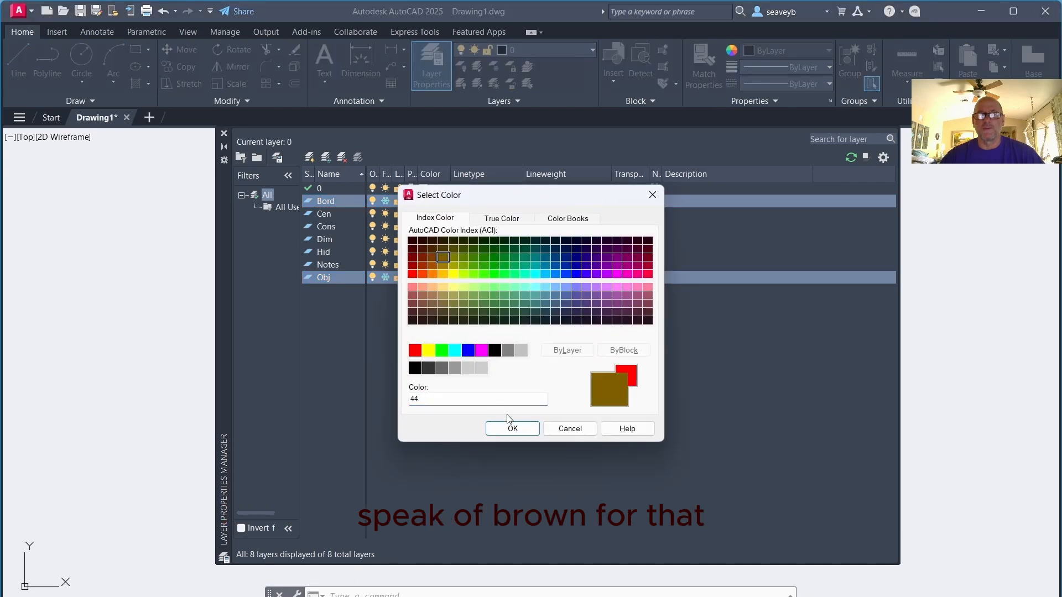
pyautogui.click(512, 429)
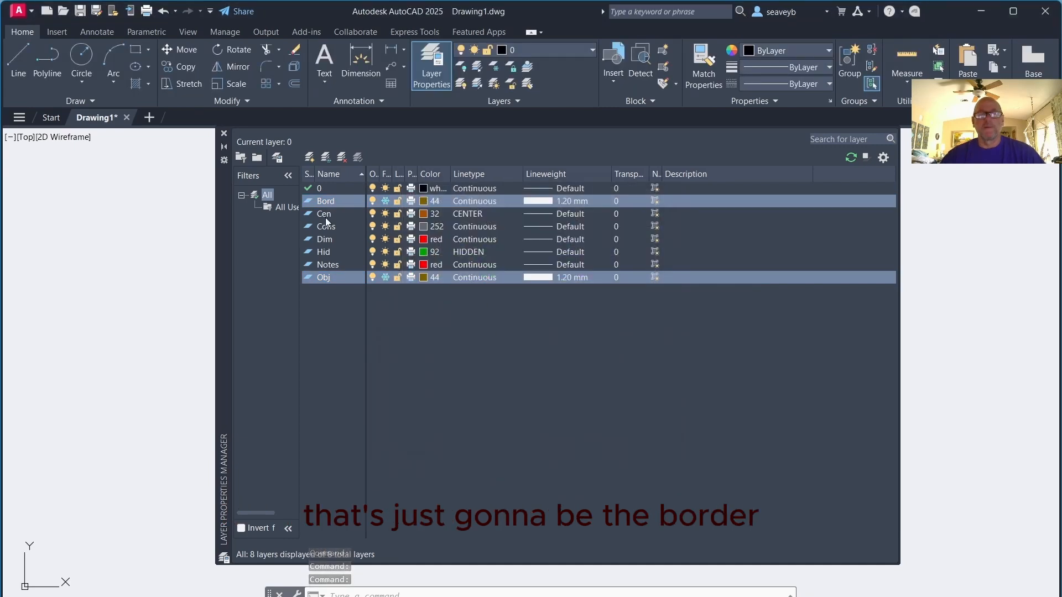
# Create a new layer named Tblock and set its color to index color 32
pyautogui.click(311, 159)
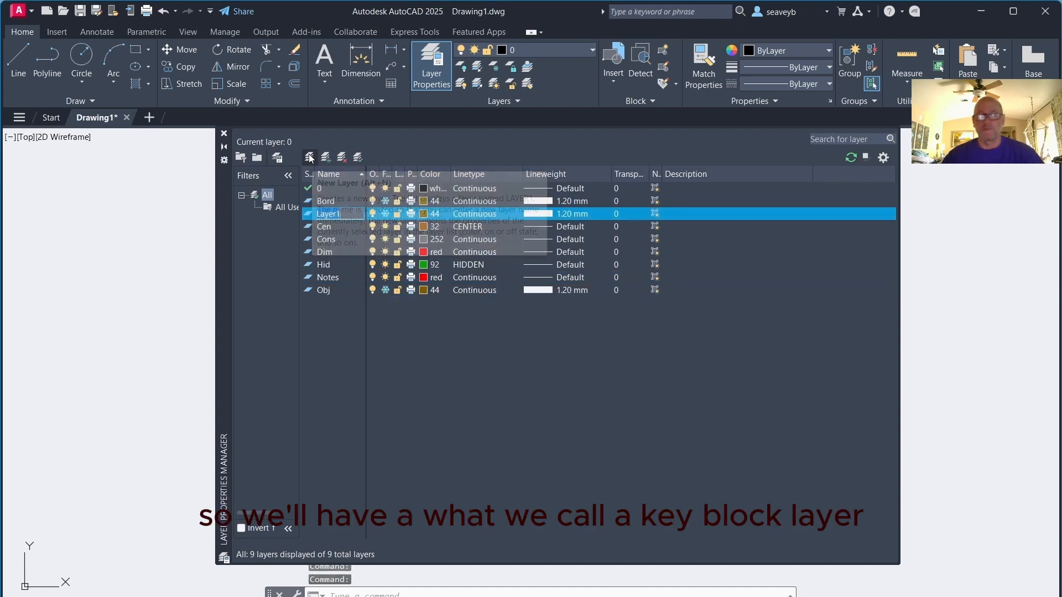
pyautogui.write('Tblock')
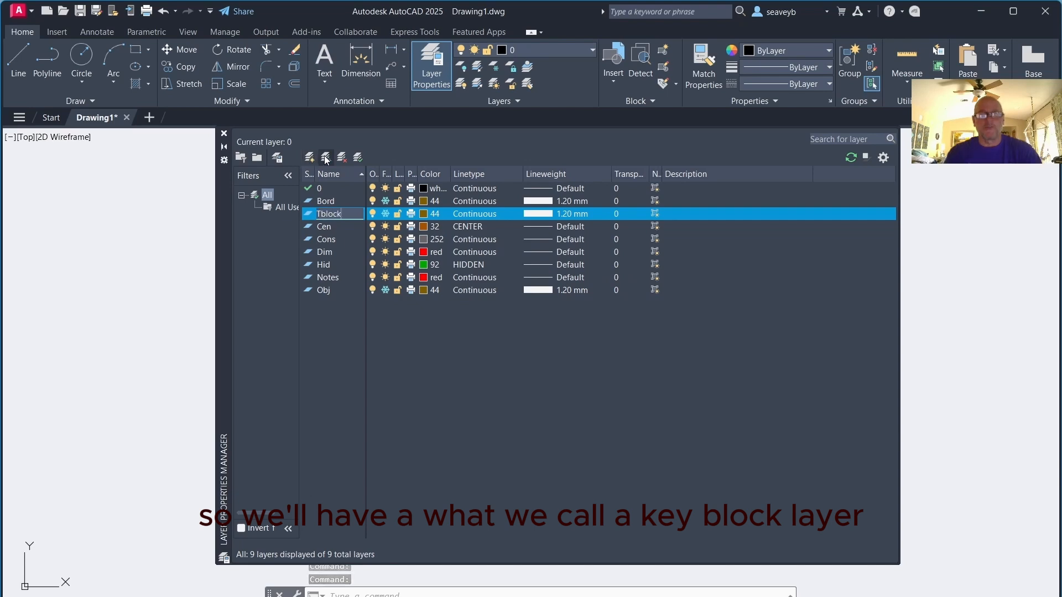
pyautogui.click(429, 214)
pyautogui.click(432, 267)
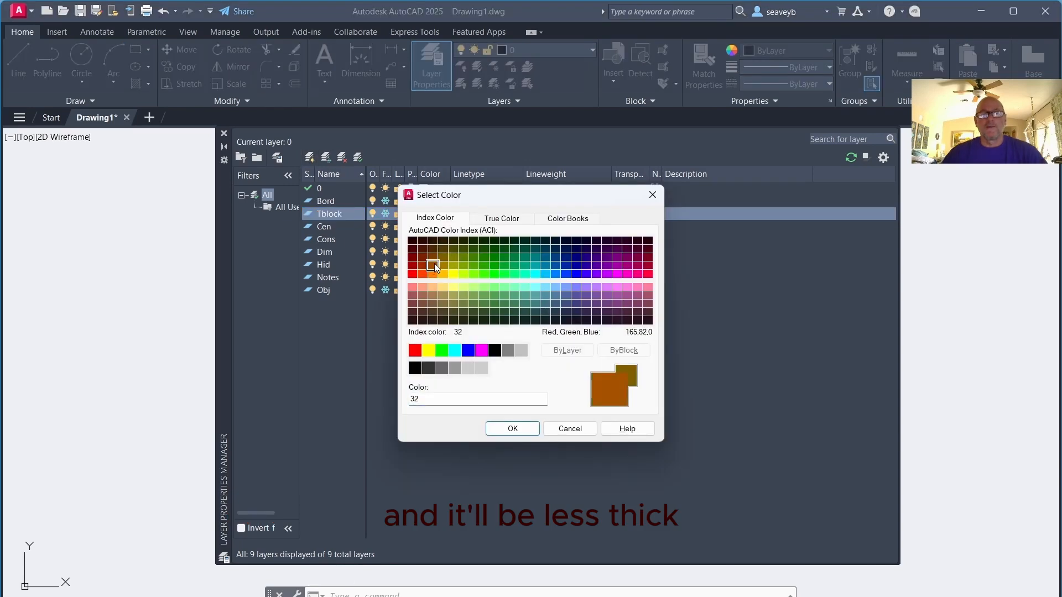
pyautogui.click(512, 431)
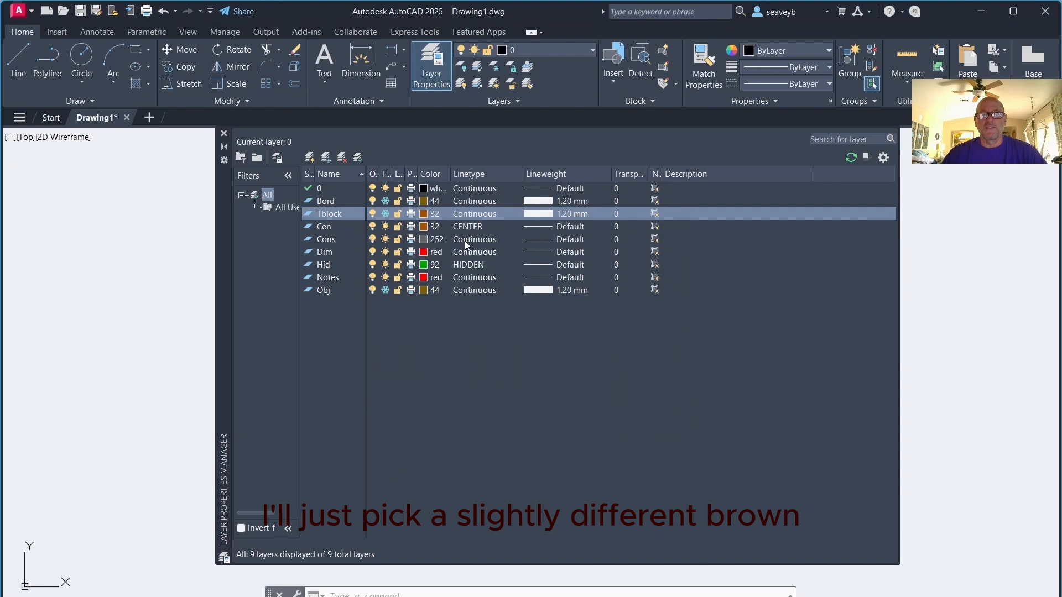
# Set the Tblock layer's lineweight to 0.60 mm
pyautogui.click(553, 213)
pyautogui.click(480, 272)
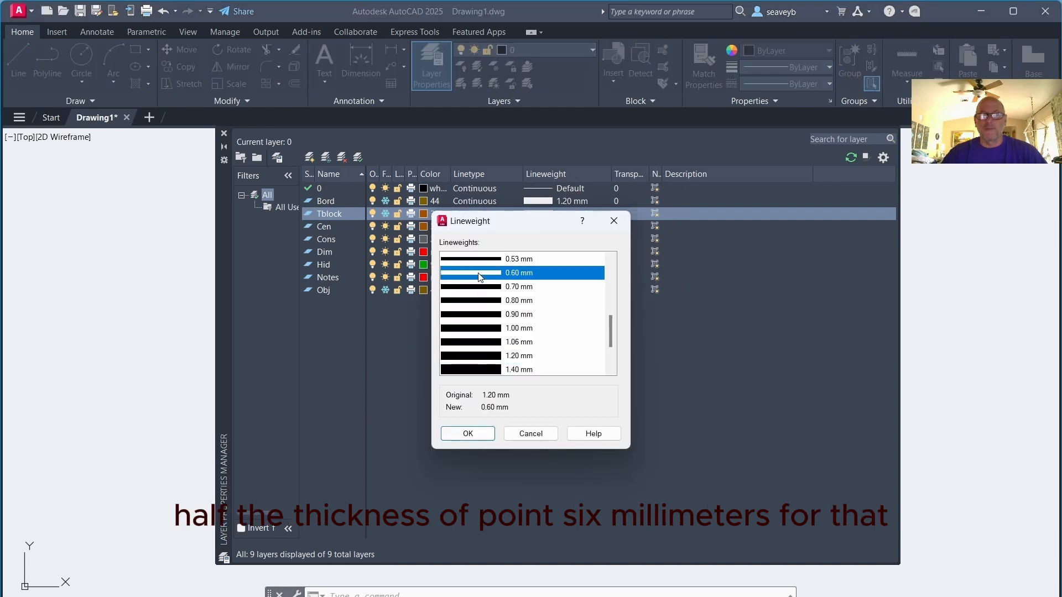
pyautogui.click(468, 434)
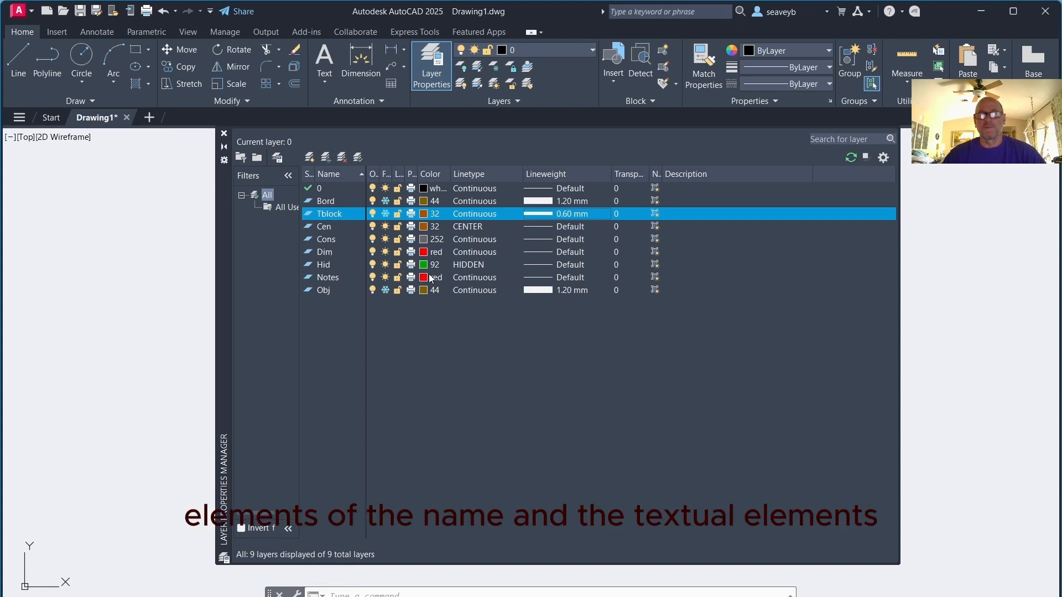
# Create a new layer named BorText and set its color to red
pyautogui.click(311, 157)
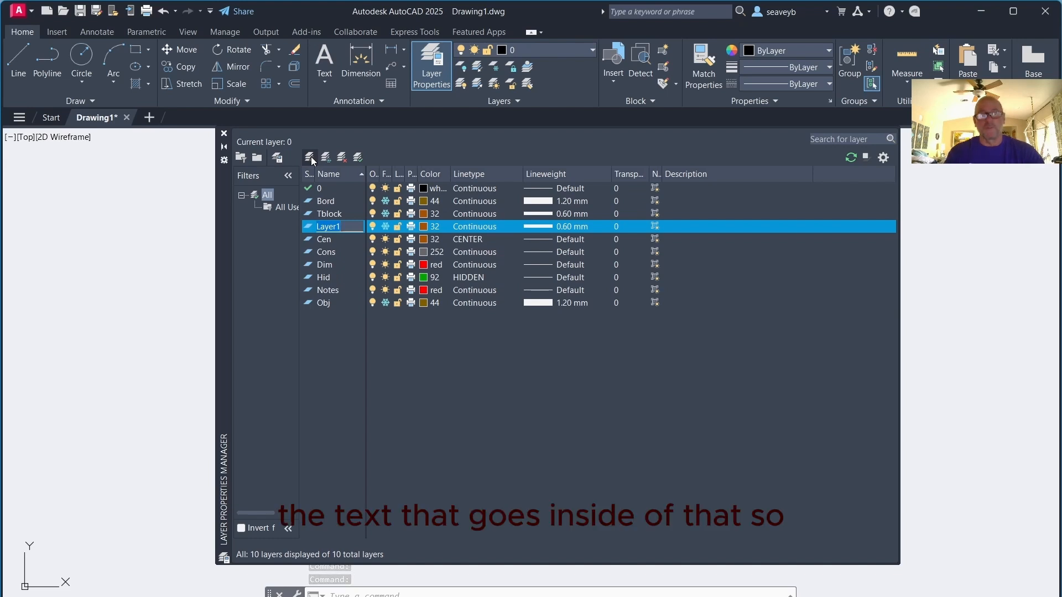
pyautogui.write('BorTe')
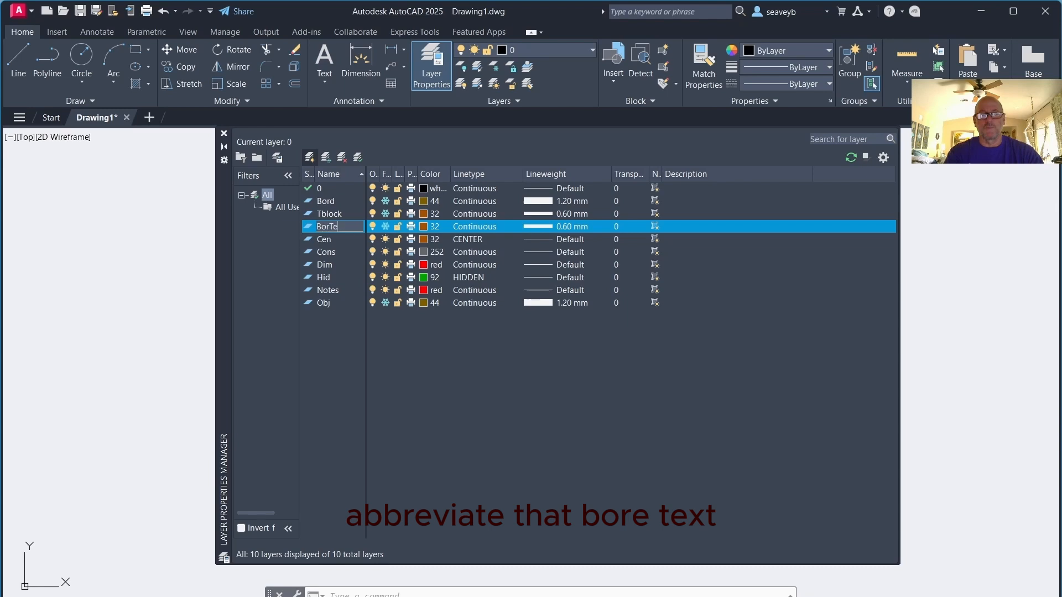
pyautogui.write('xt')
pyautogui.click(425, 226)
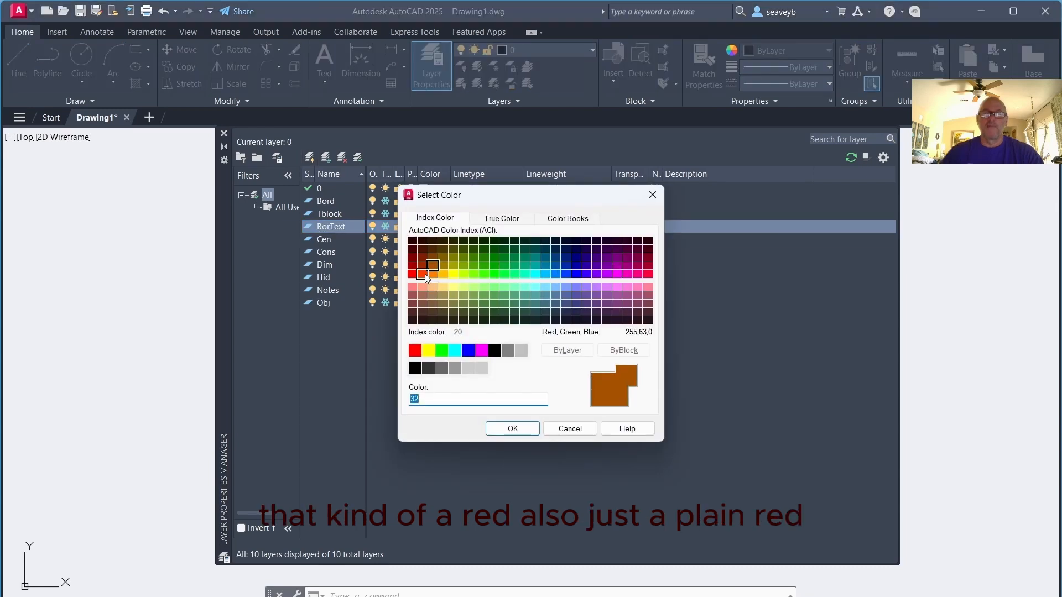
pyautogui.click(415, 351)
pyautogui.click(513, 430)
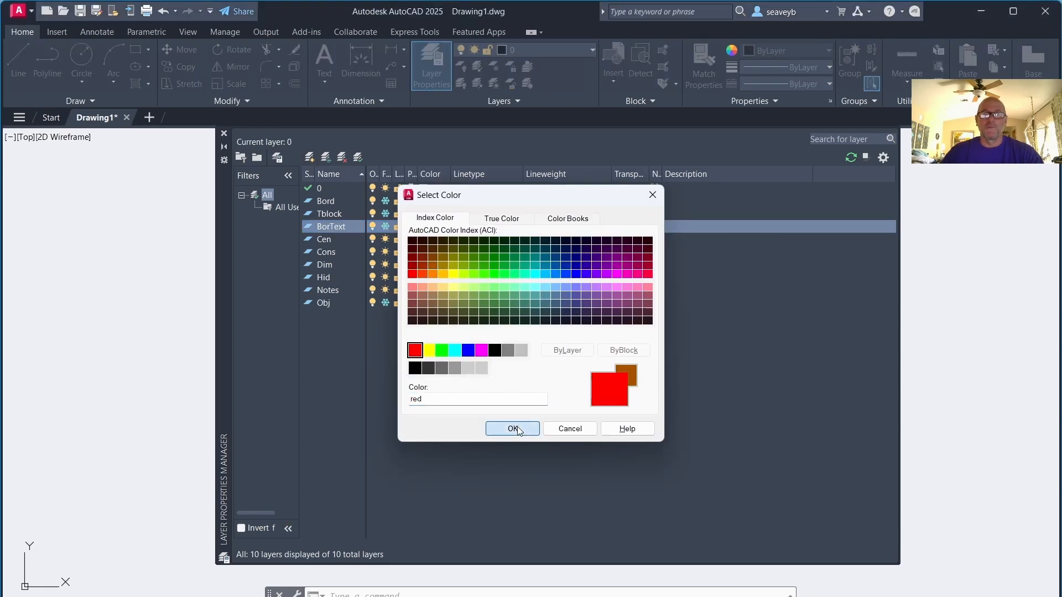
# Set the BorText layer's lineweight to Default
pyautogui.click(553, 227)
pyautogui.scroll(3, 476, 281)
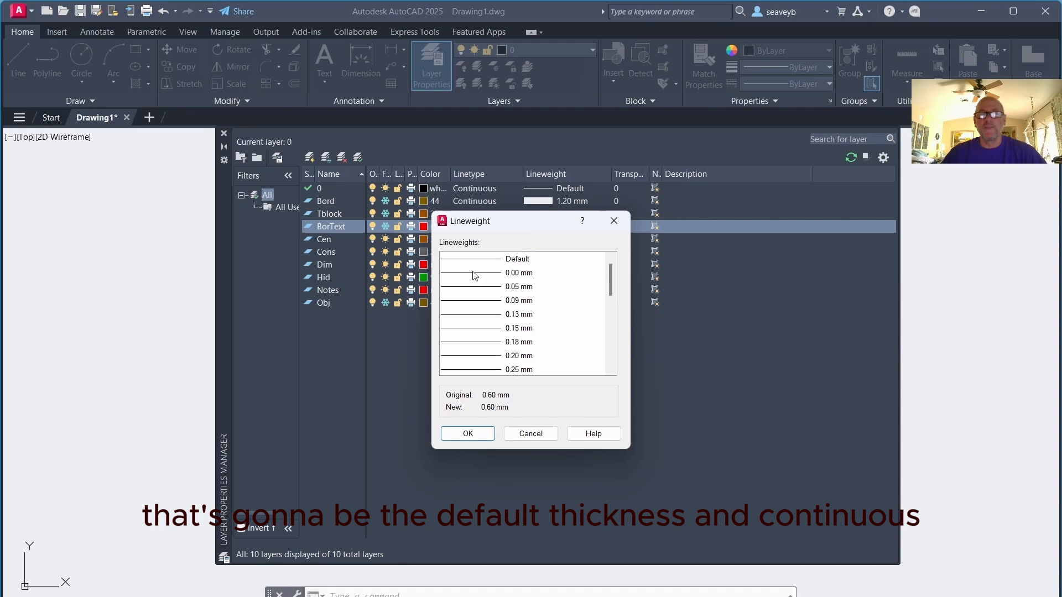
pyautogui.click(469, 261)
pyautogui.click(479, 433)
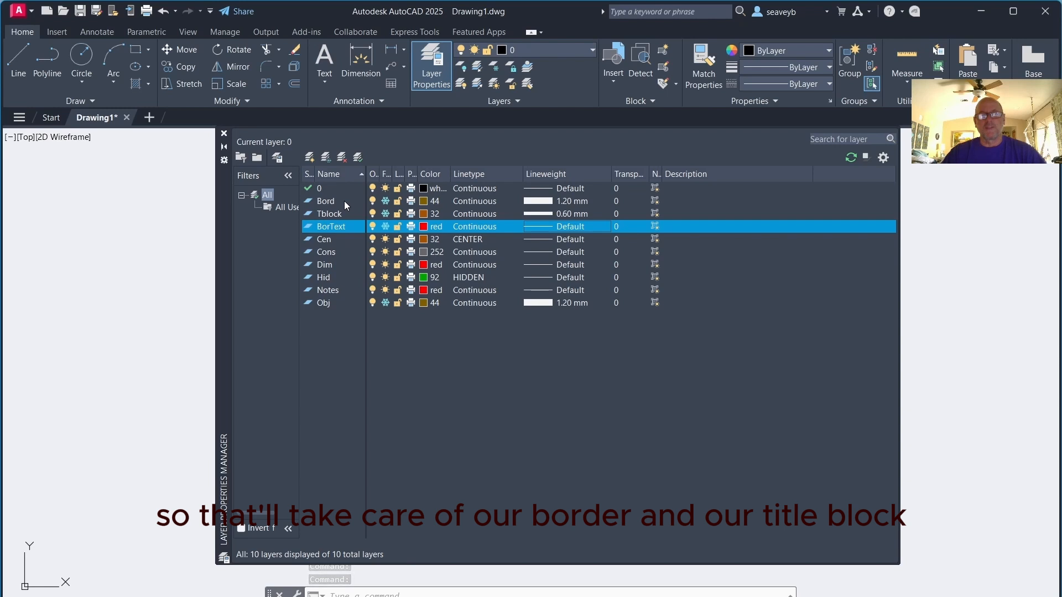
# Create a new layer named Phant and set its color to index color 192
pyautogui.click(311, 160)
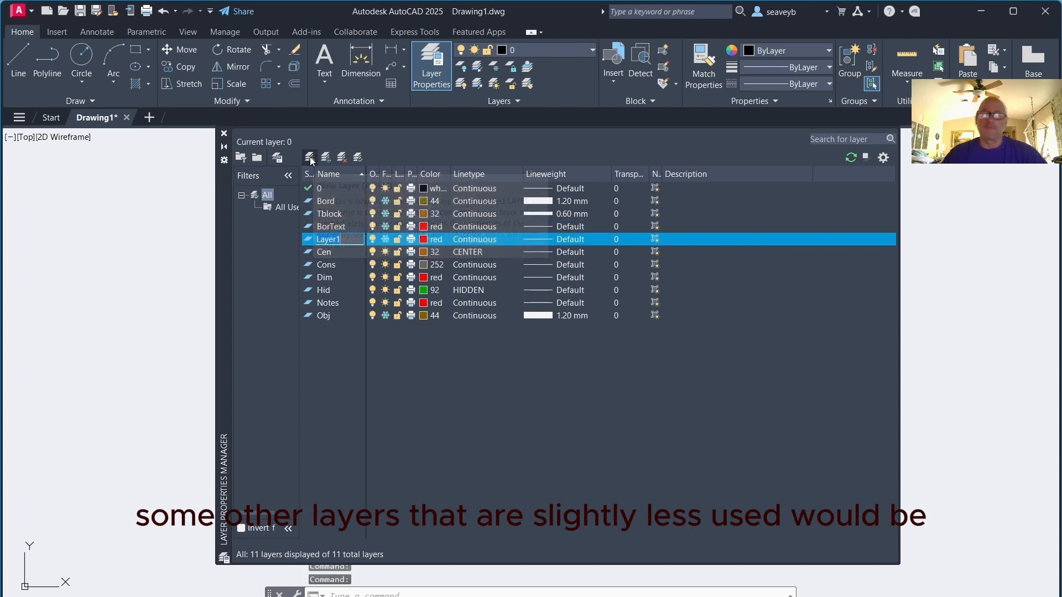
pyautogui.write('Phant')
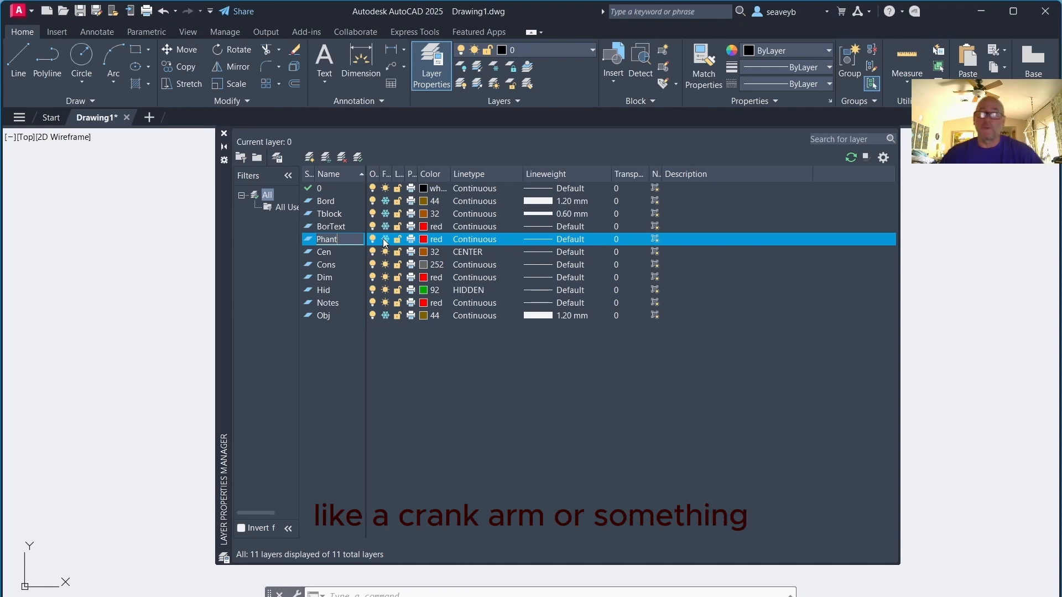
pyautogui.click(386, 203)
pyautogui.click(385, 201)
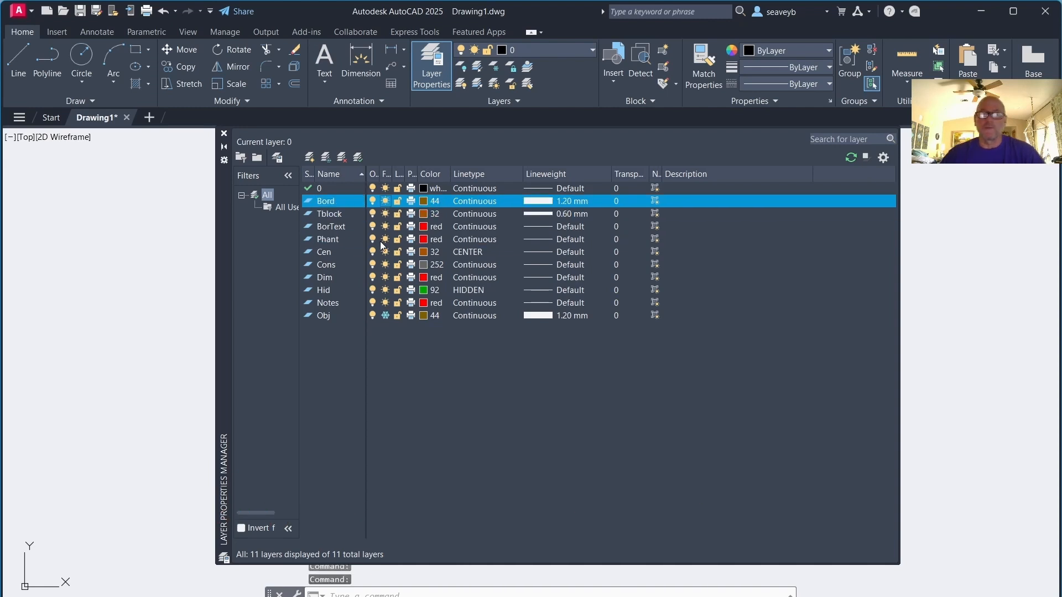
pyautogui.click(329, 241)
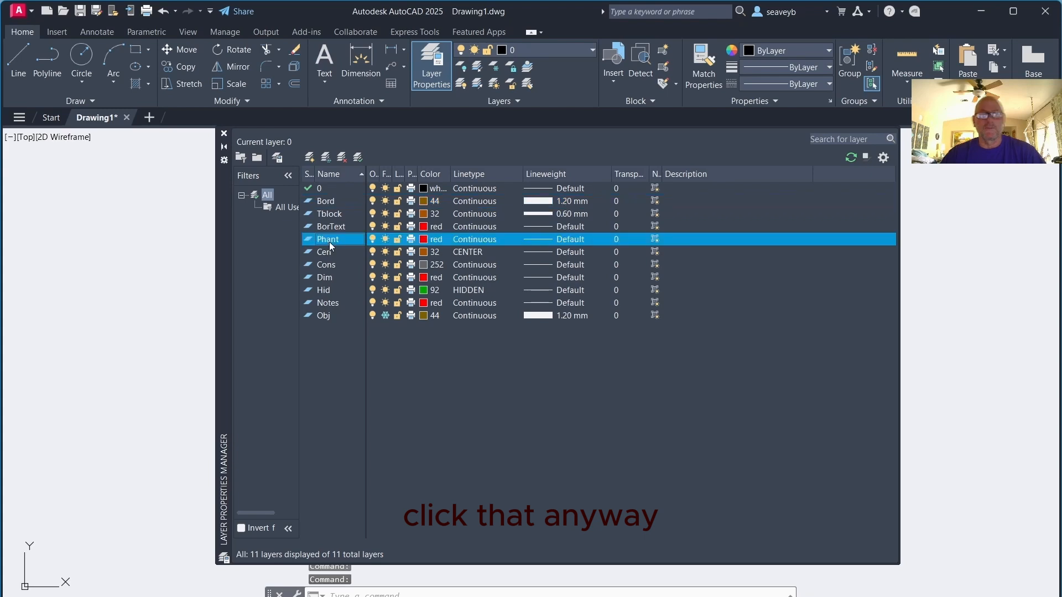
pyautogui.click(424, 240)
pyautogui.doubleClick(596, 267)
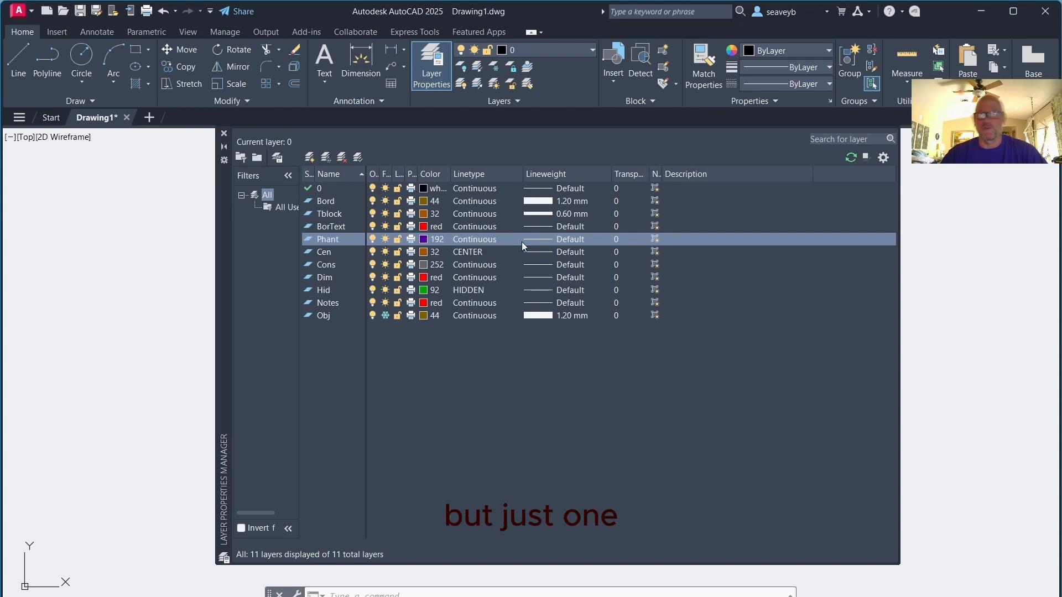
# Load the PHANTOM linetype from acad.lin and assign it to the Phant layer
pyautogui.click(535, 239)
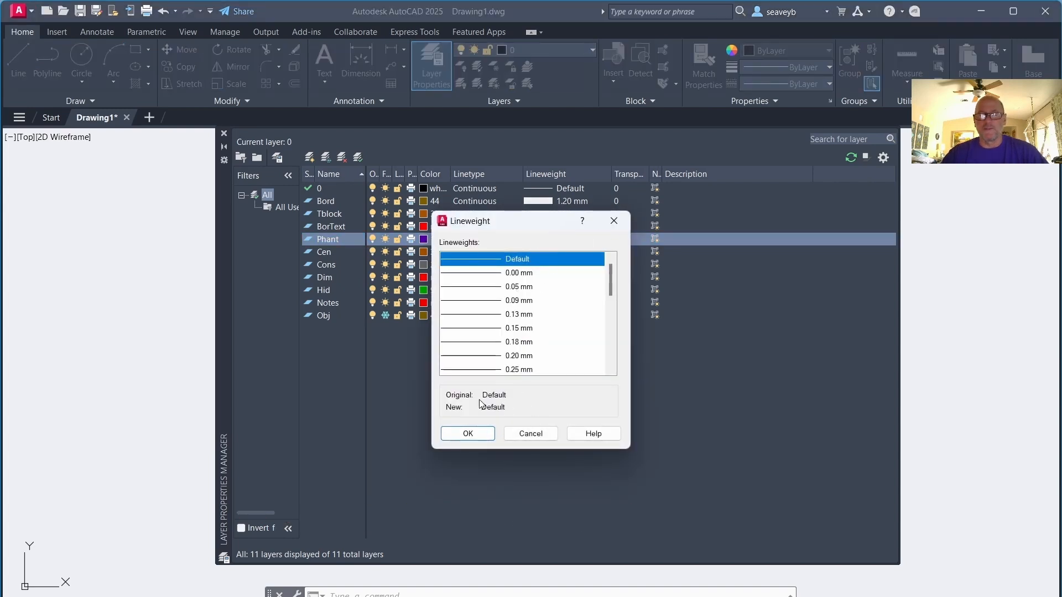
pyautogui.click(530, 434)
pyautogui.click(474, 239)
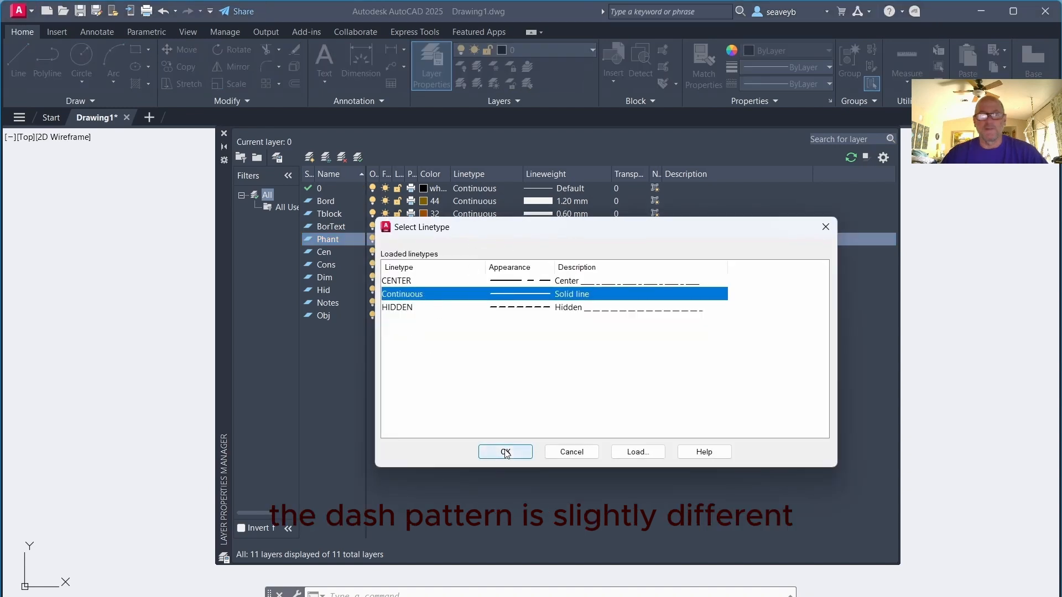
pyautogui.click(638, 452)
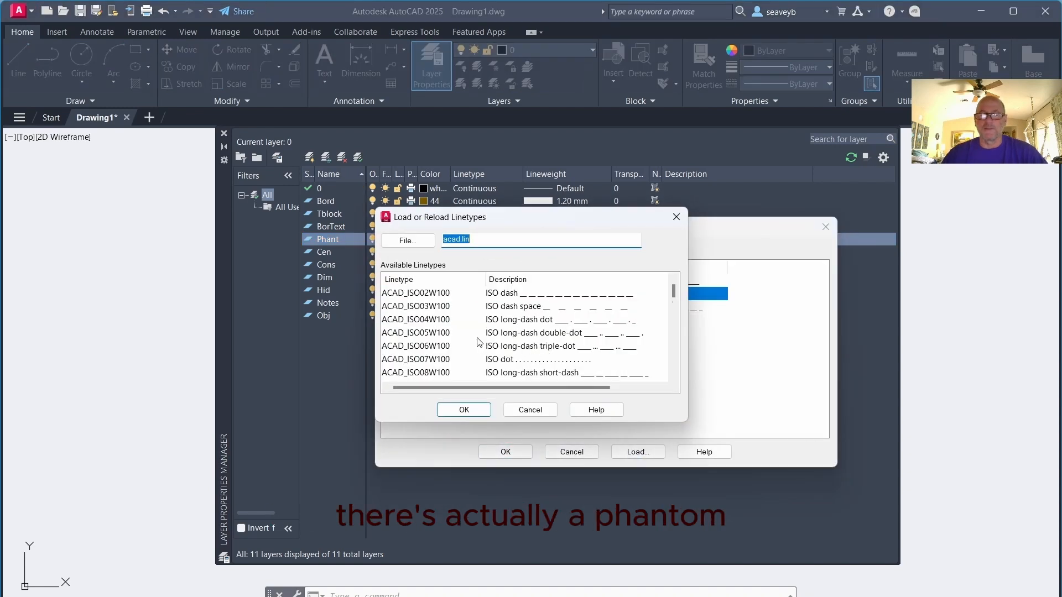
pyautogui.scroll(-7, 471, 336)
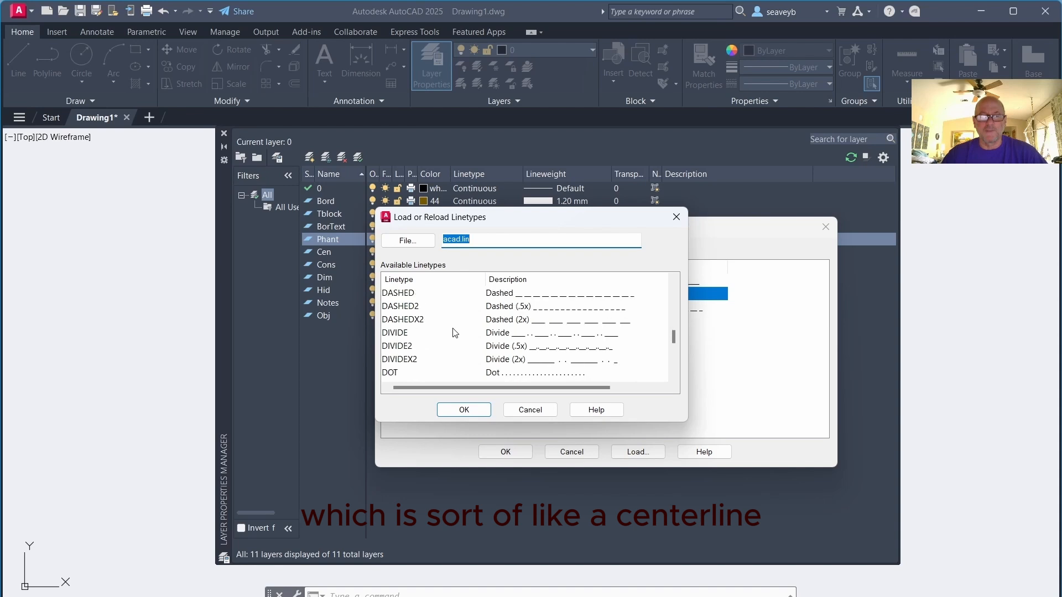
pyautogui.scroll(-1, 453, 332)
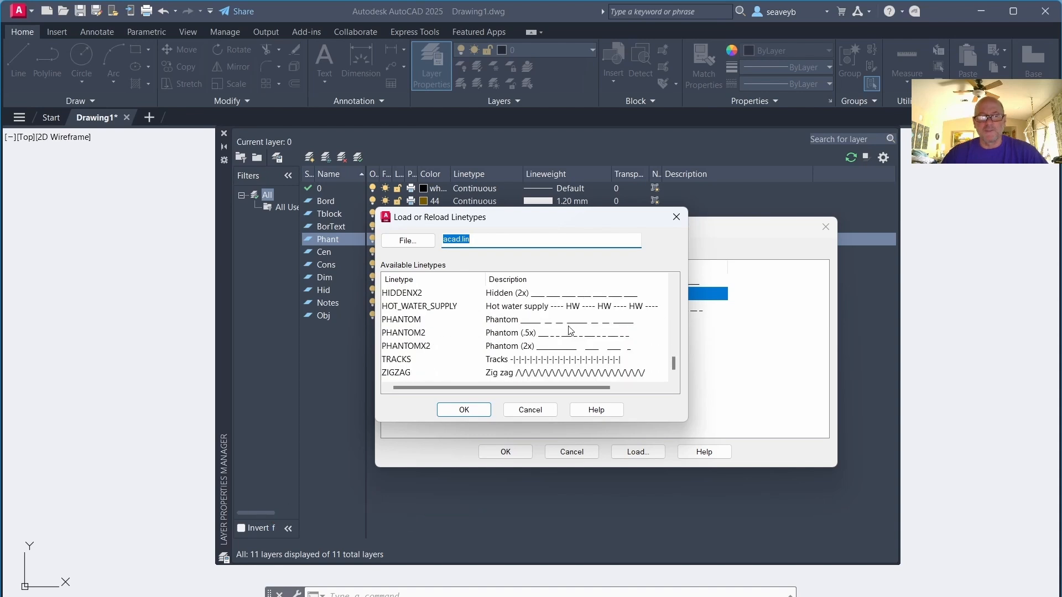
pyautogui.click(407, 321)
pyautogui.click(464, 410)
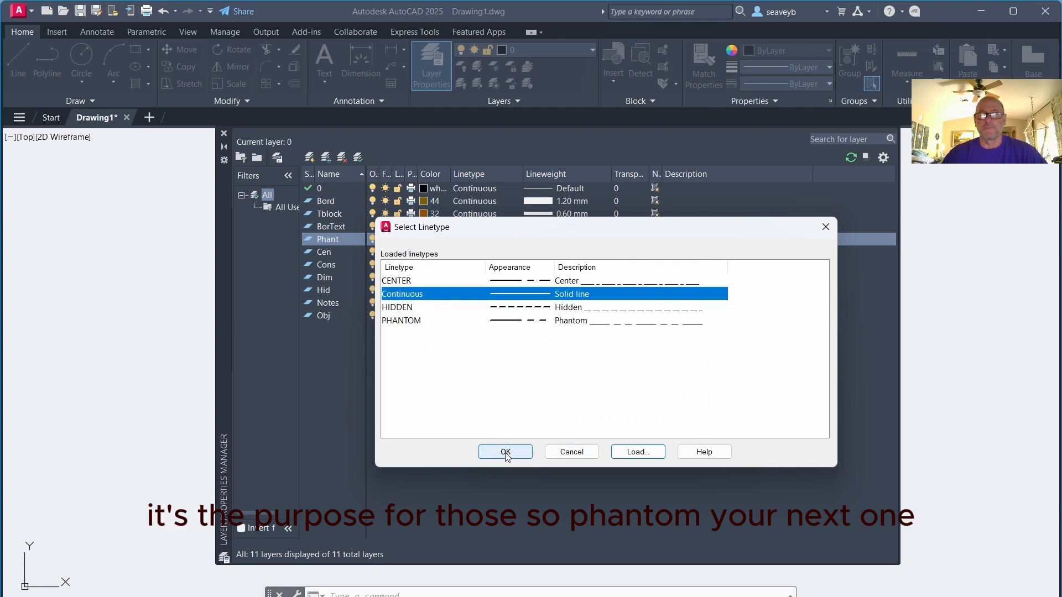
pyautogui.click(396, 321)
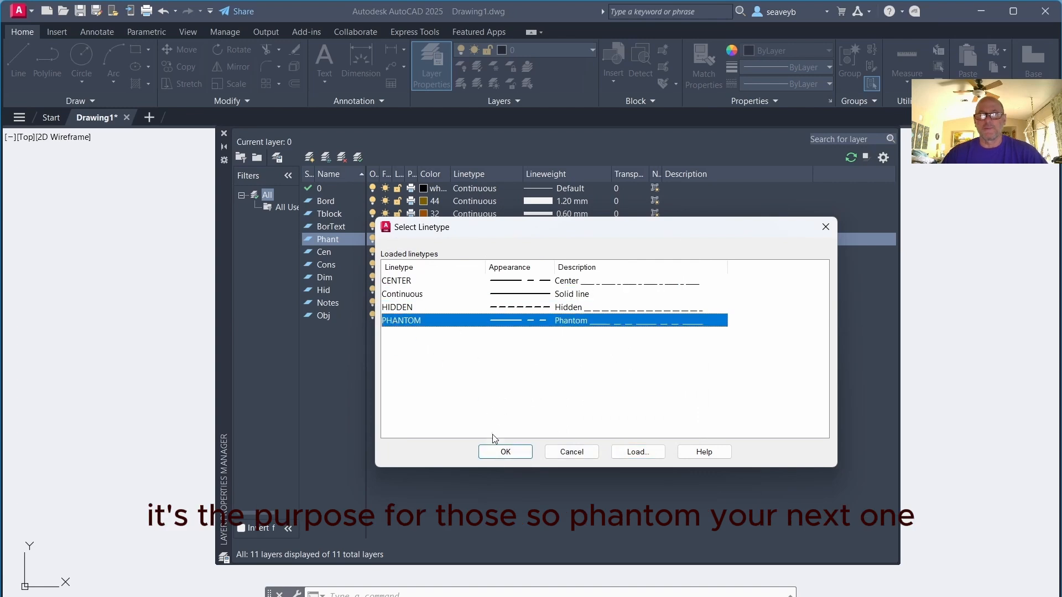
pyautogui.click(502, 452)
# Create a new layer named VP and set its color to index color 10
pyautogui.click(310, 158)
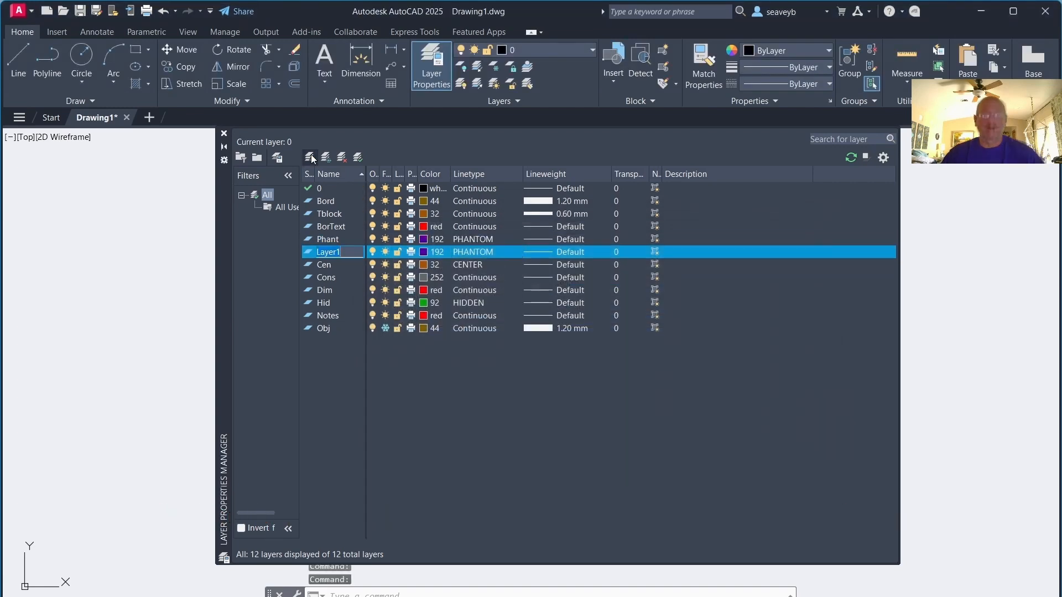
pyautogui.write('VP')
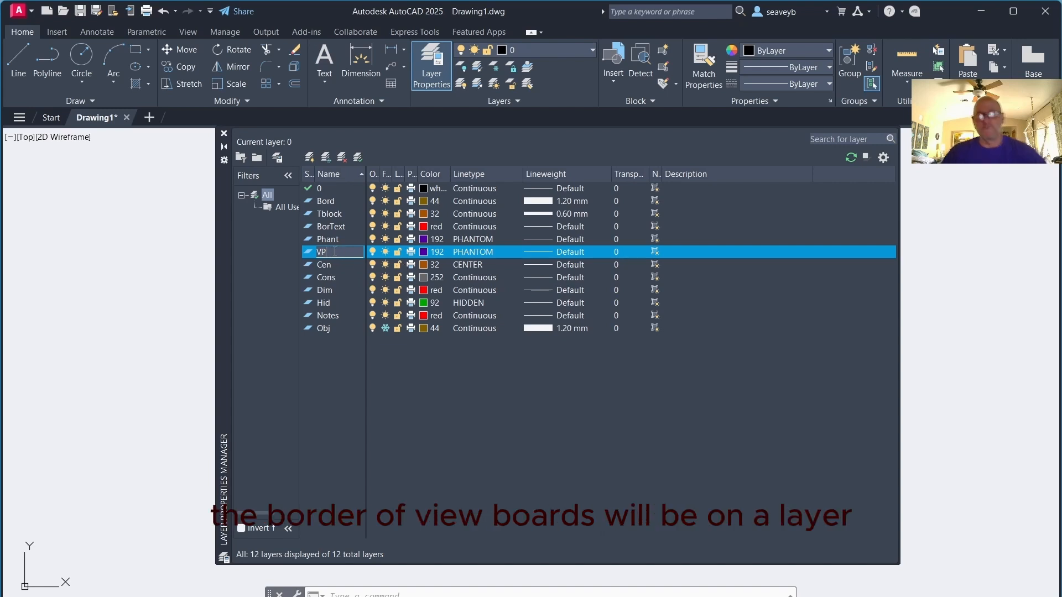
pyautogui.click(422, 253)
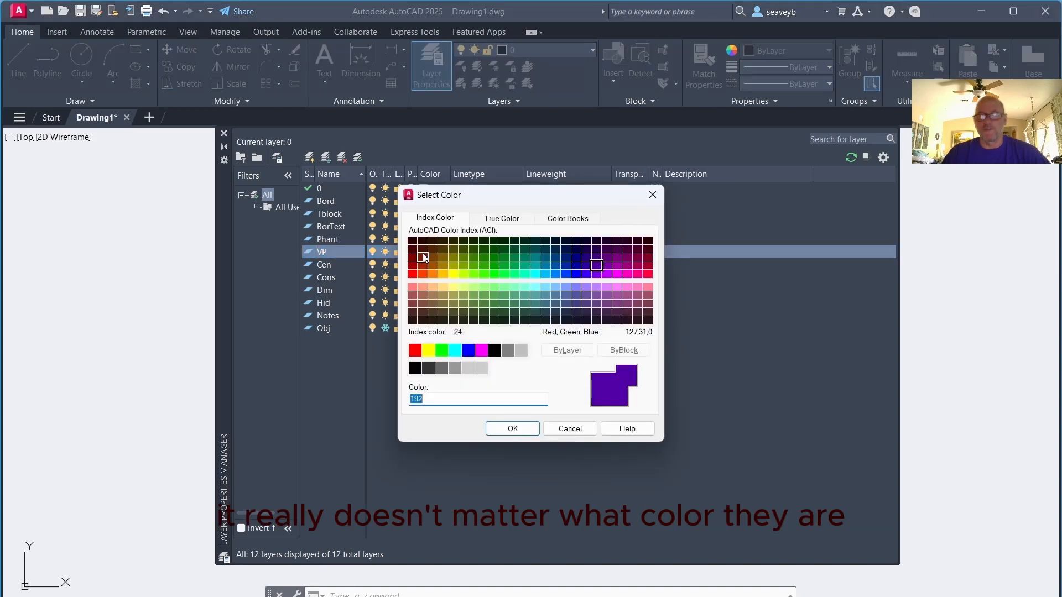
pyautogui.doubleClick(412, 274)
# Set the VP layer's linetype to Continuous
pyautogui.click(475, 252)
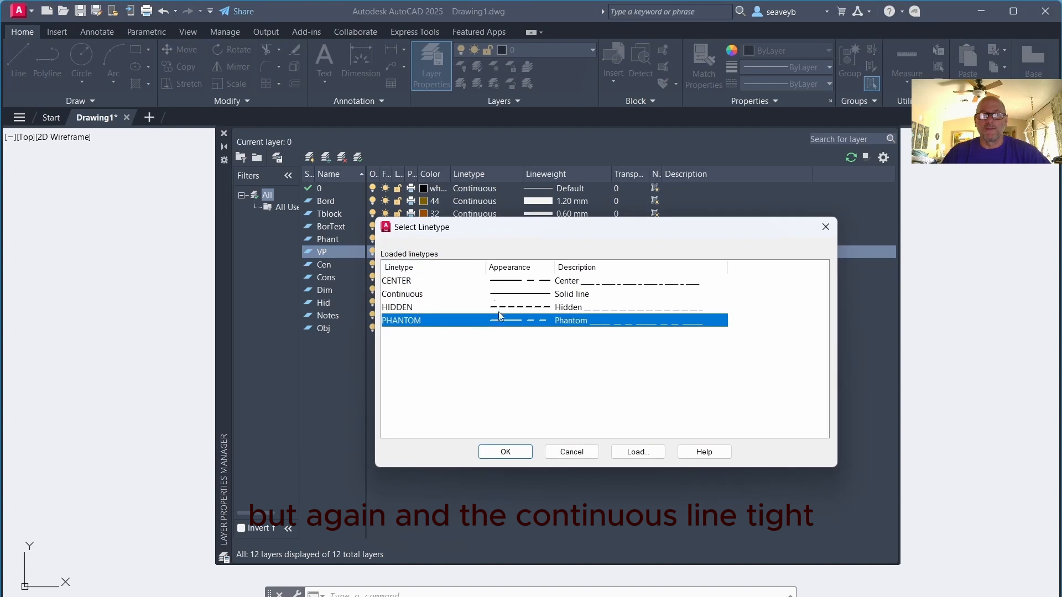
pyautogui.click(419, 294)
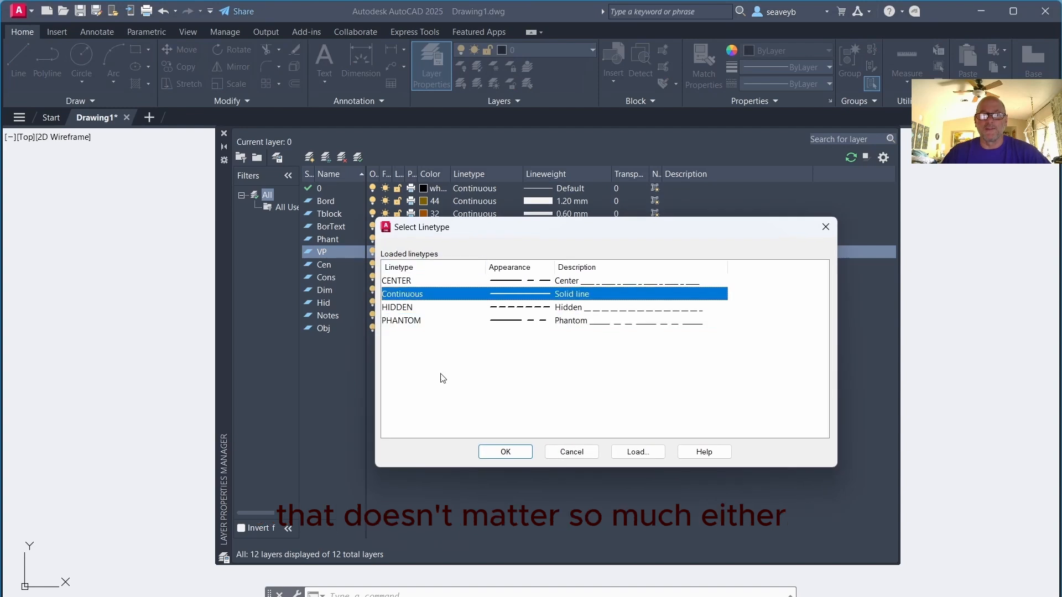
pyautogui.click(498, 451)
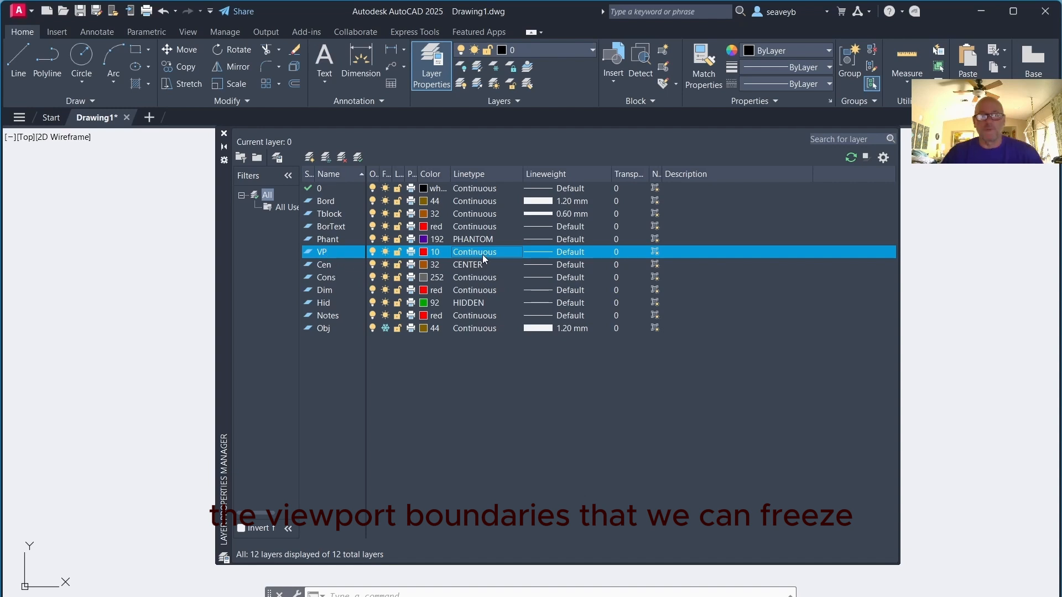
# Create a new layer named Hatch and set its color to index color 82
pyautogui.click(310, 158)
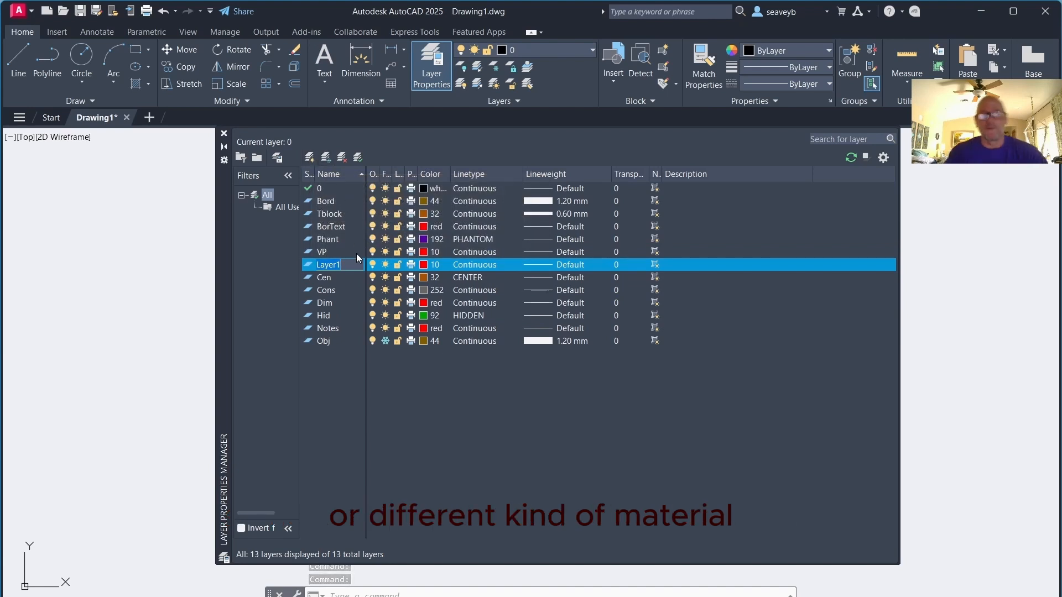
pyautogui.write('Hatch')
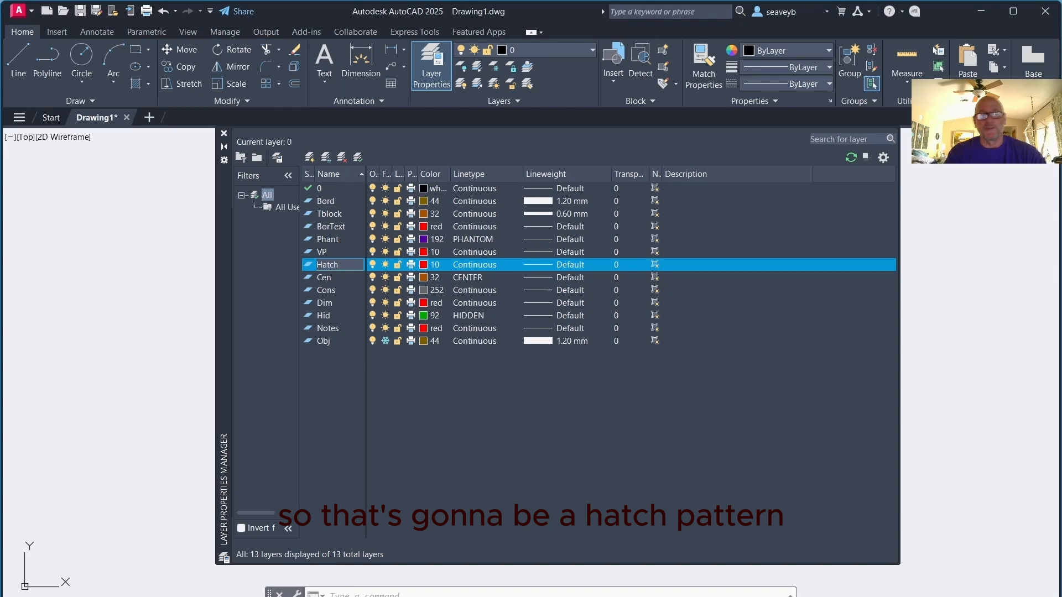
pyautogui.click(426, 267)
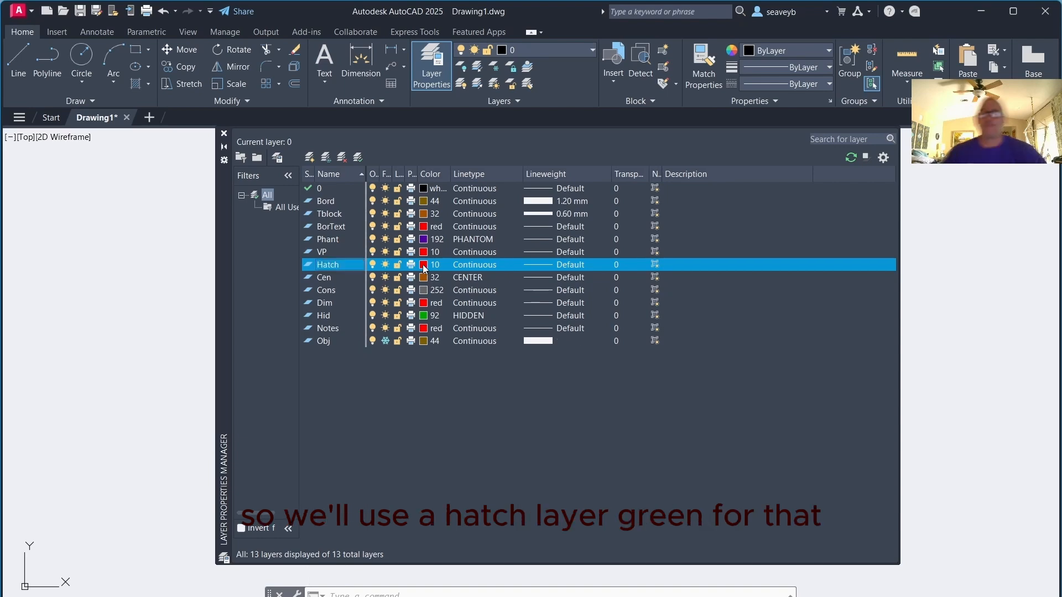
pyautogui.click(441, 350)
pyautogui.click(484, 266)
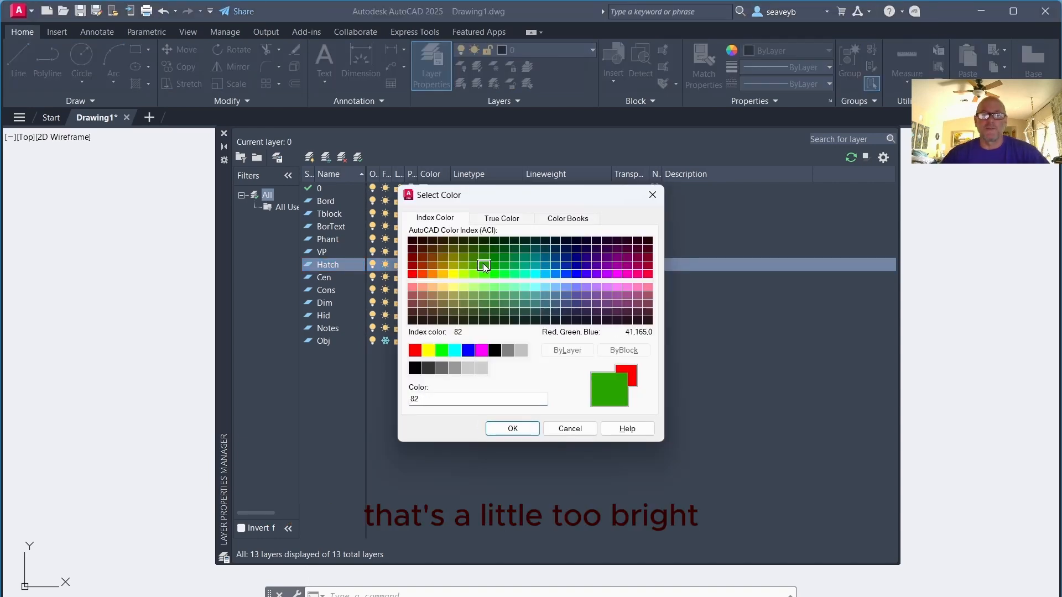
pyautogui.click(503, 429)
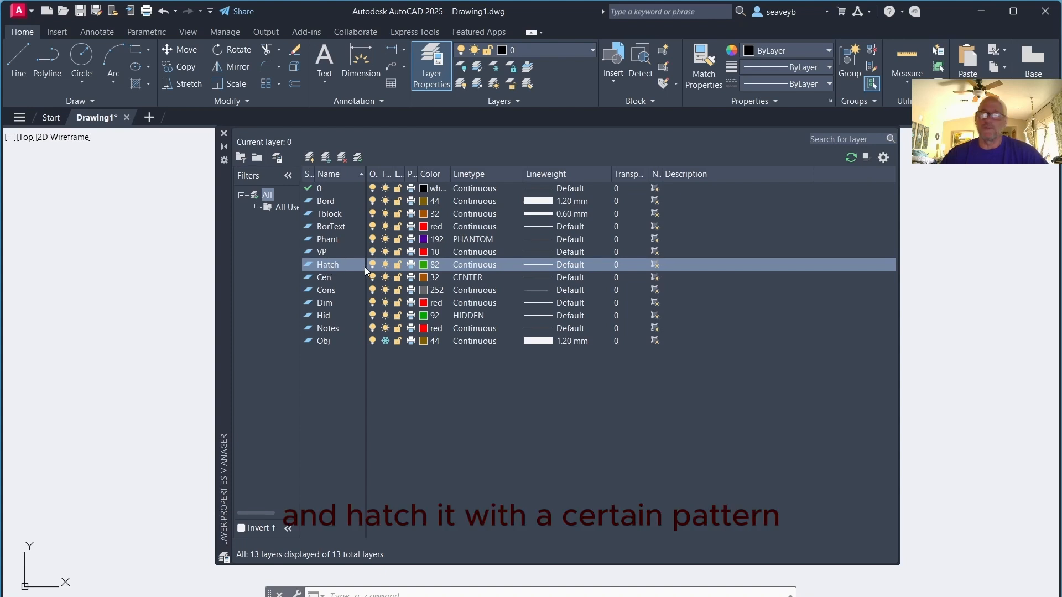
# Create a new layer named CutPlane and set its color to index color 212
pyautogui.click(310, 158)
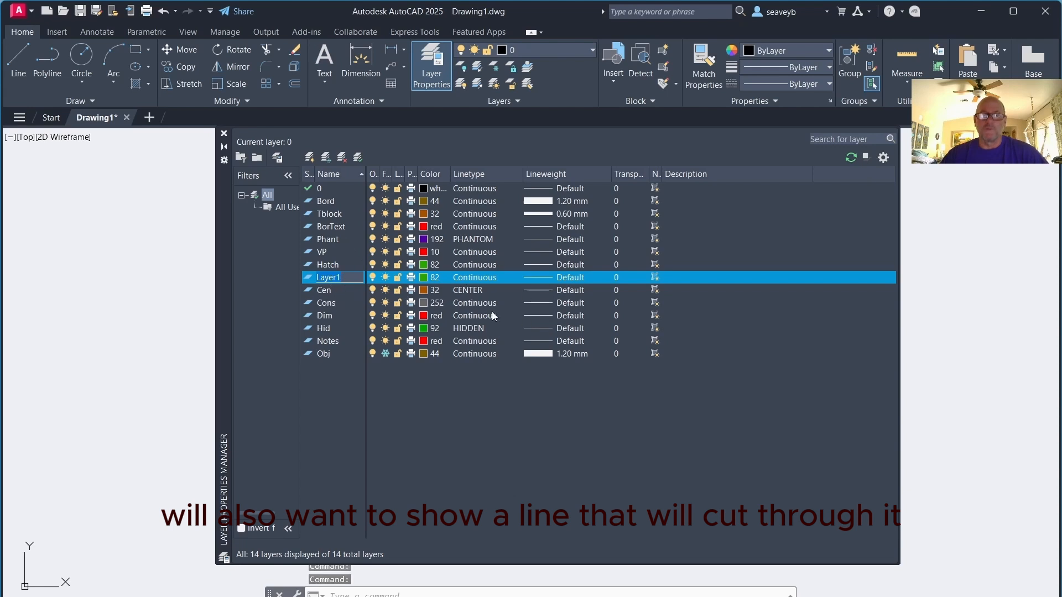
pyautogui.write('CutPlane')
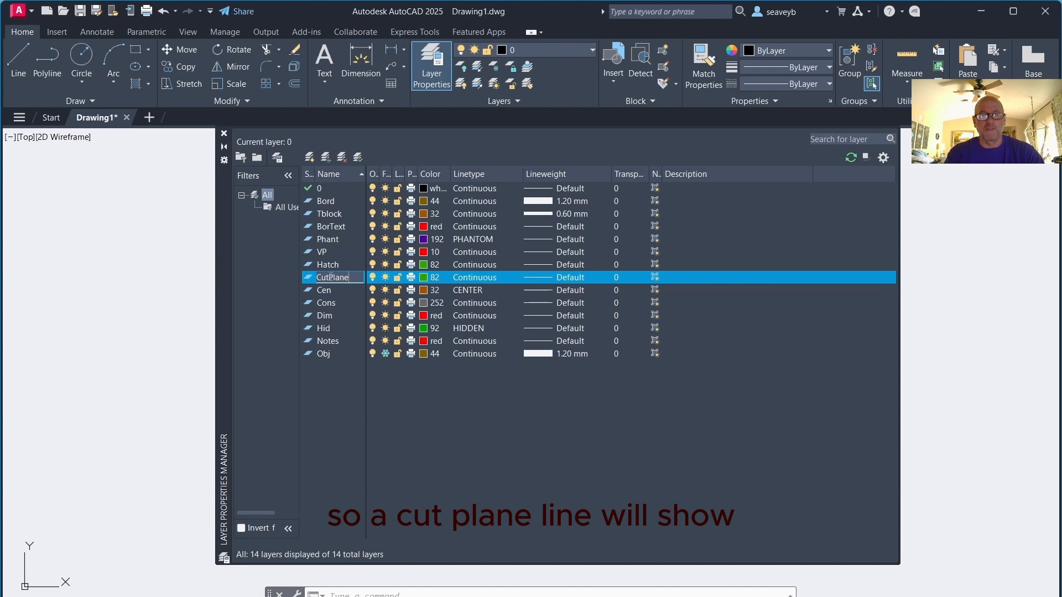
pyautogui.click(423, 276)
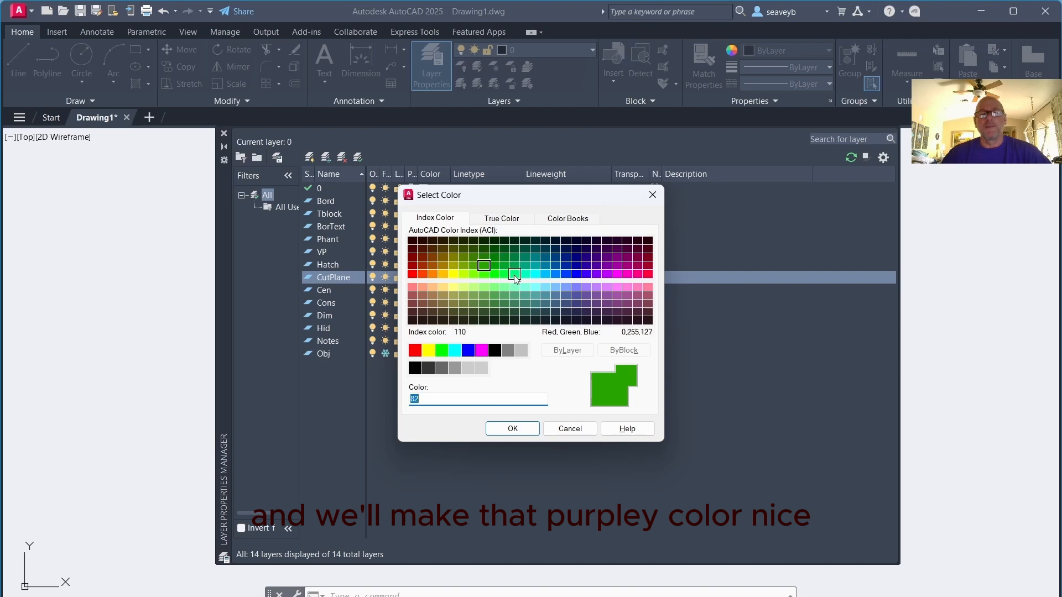
pyautogui.click(618, 266)
pyautogui.click(513, 429)
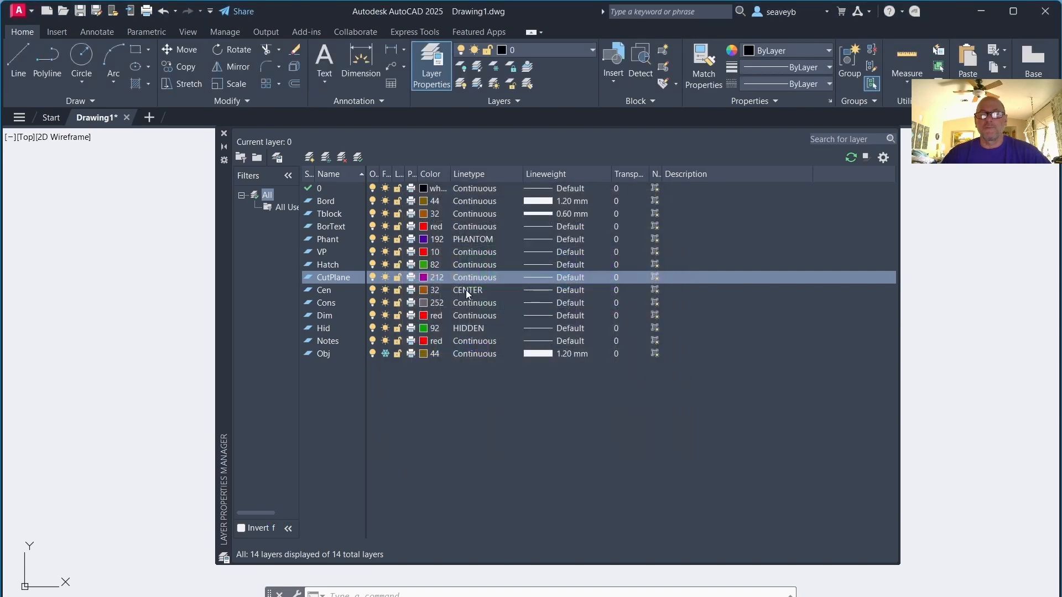
# Set the CutPlane layer's lineweight to 0.80 mm and close the Layer Properties Manager
pyautogui.click(539, 283)
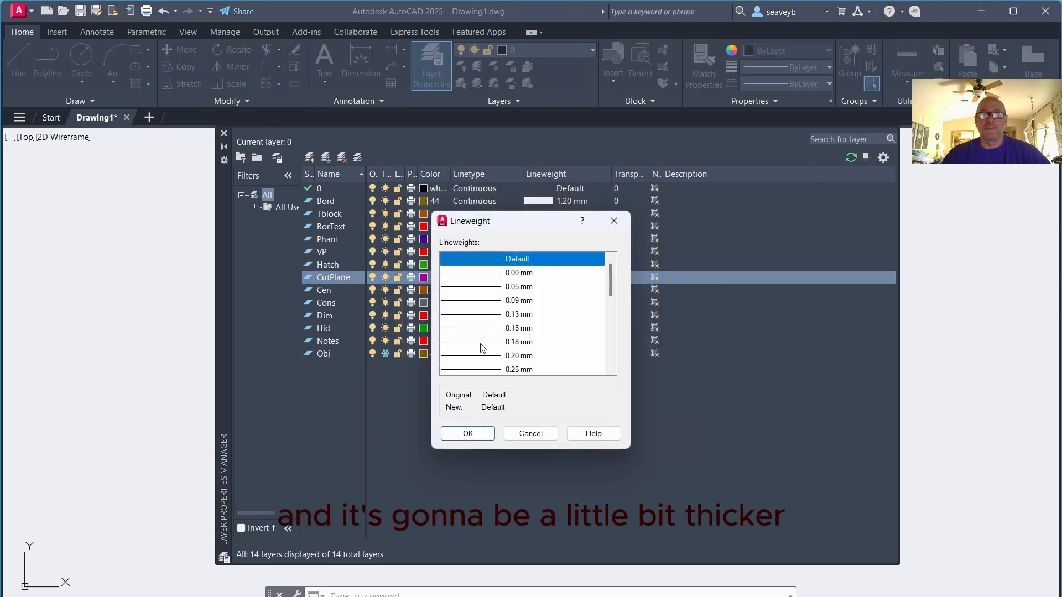
pyautogui.scroll(-5, 480, 332)
pyautogui.click(474, 315)
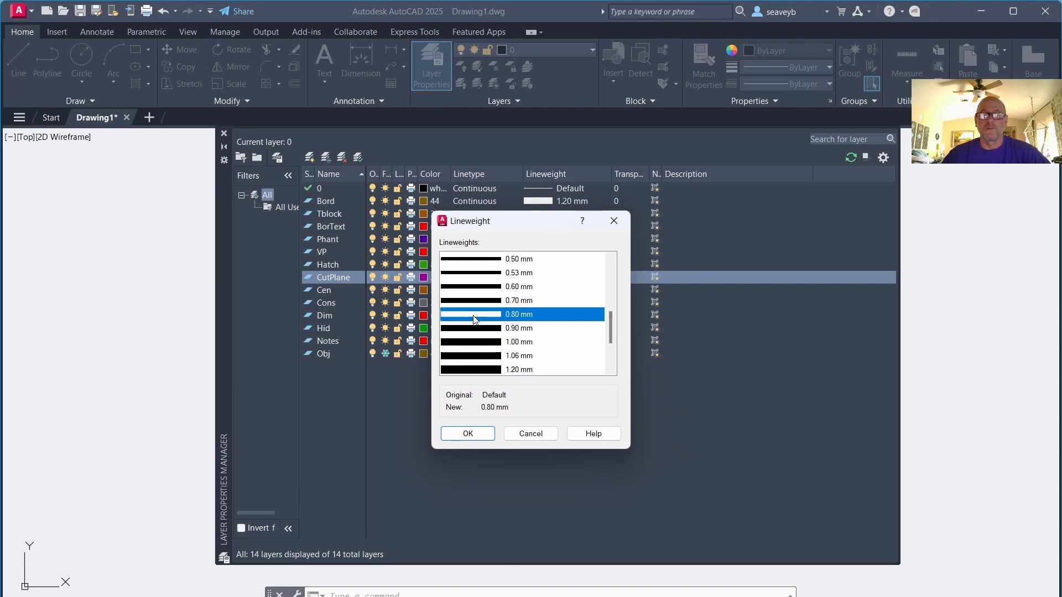
pyautogui.click(472, 436)
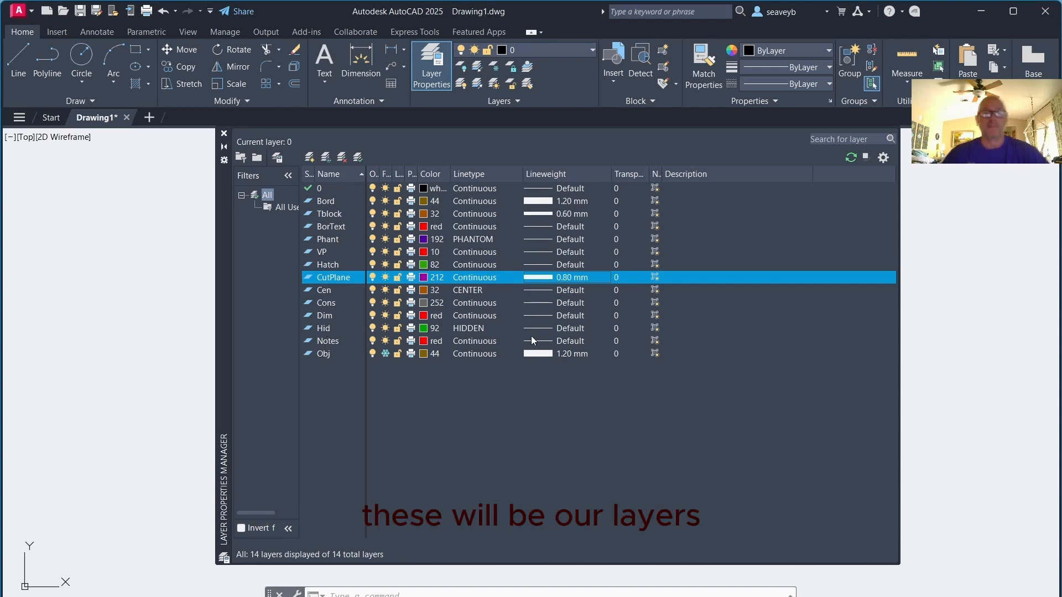
pyautogui.click(224, 133)
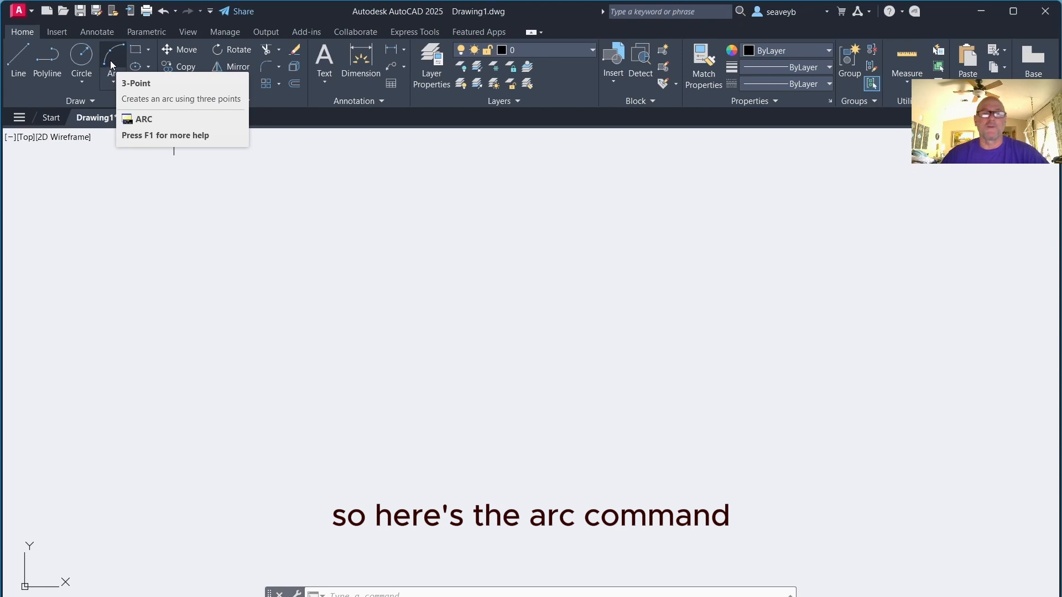
pyautogui.click(113, 82)
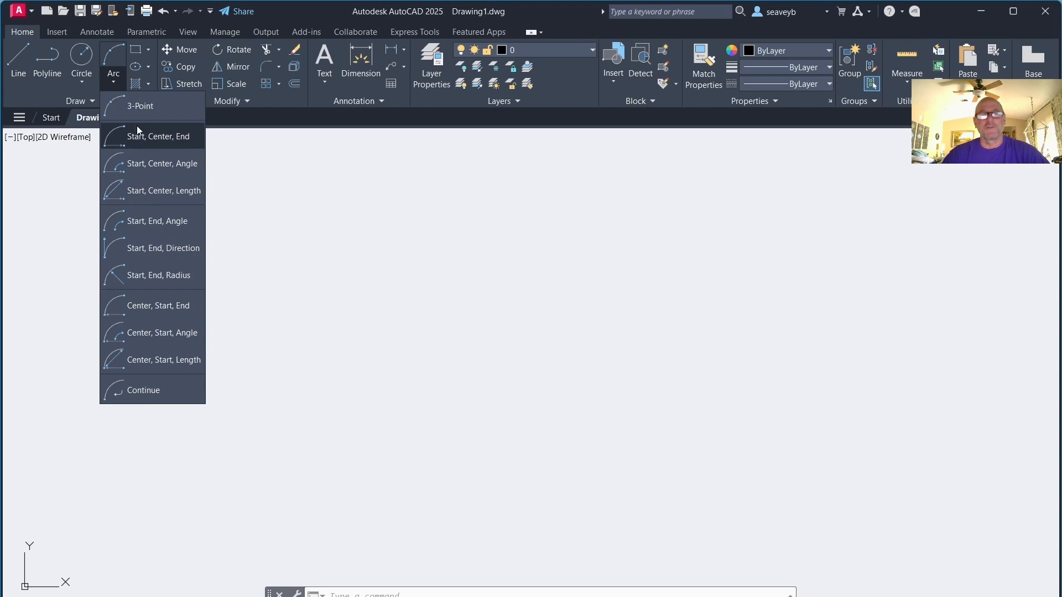
pyautogui.click(117, 54)
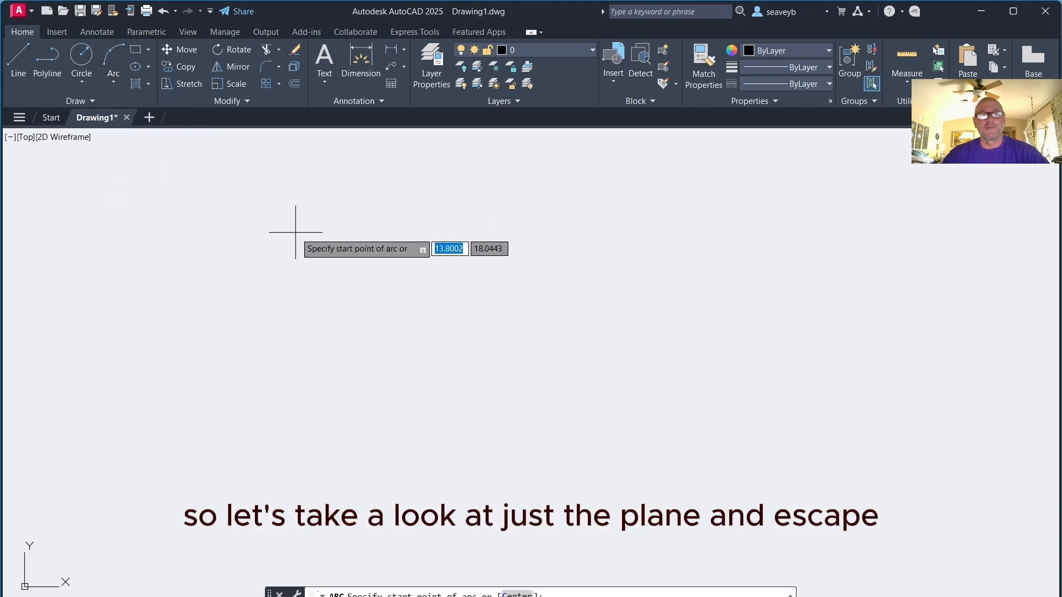
pyautogui.press('Escape')
pyautogui.press('Escape')
pyautogui.press('Escape')
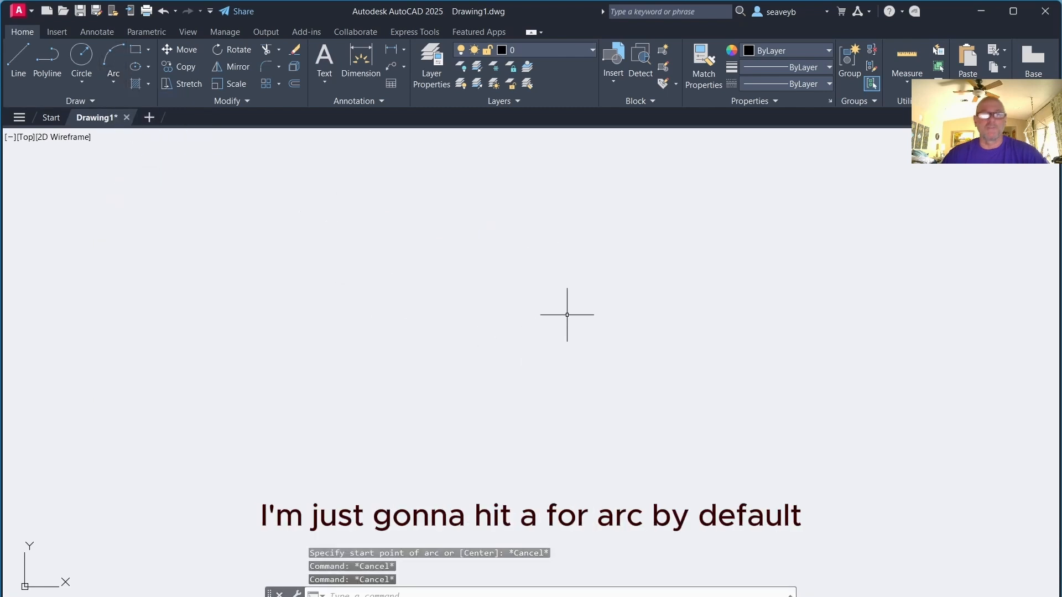
# Draw a three-point arc with the ARC command by picking start, second and end points
pyautogui.write('a')
pyautogui.press('Return')
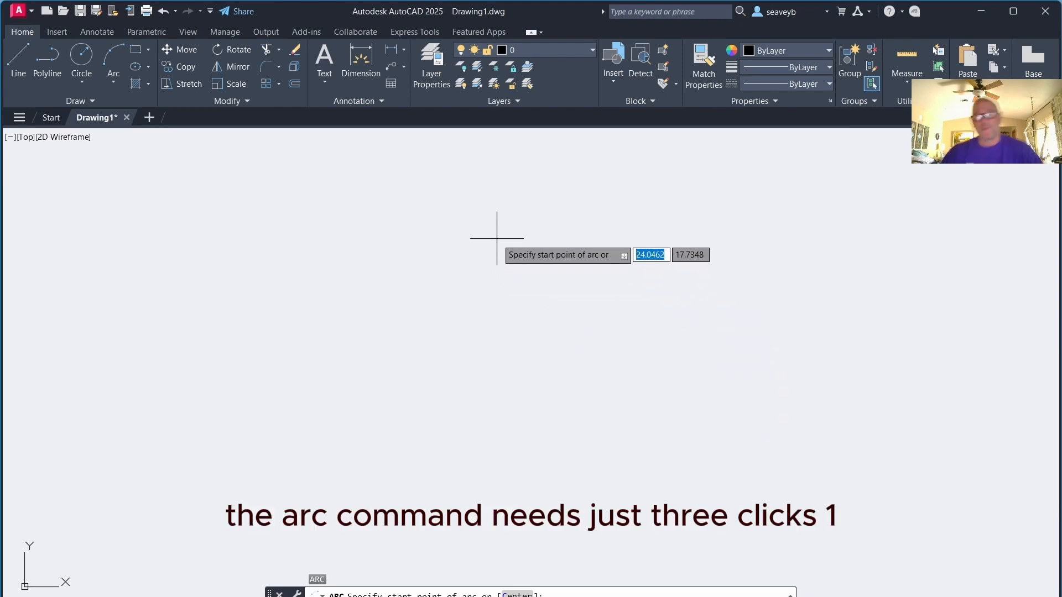
pyautogui.click(504, 237)
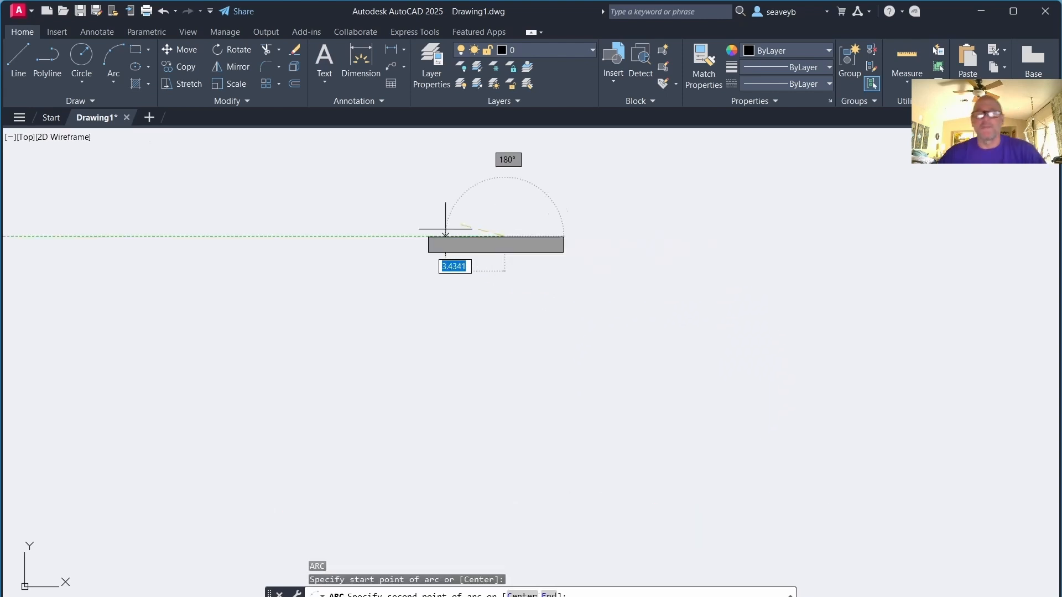
pyautogui.click(325, 244)
pyautogui.click(292, 368)
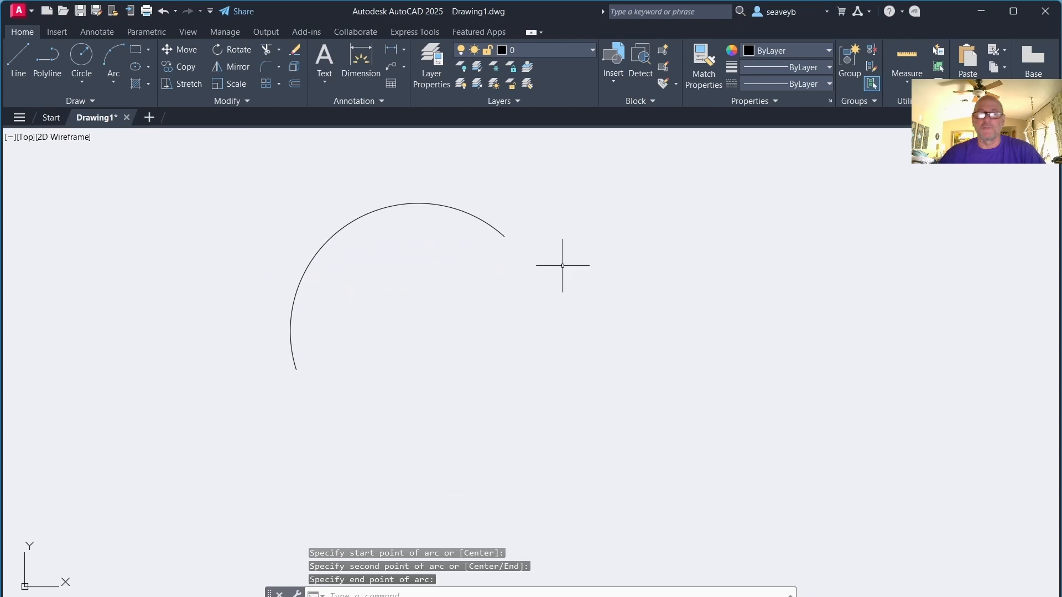
# Stretch the arc's middle grip to a new position, then erase the arc
pyautogui.click(505, 238)
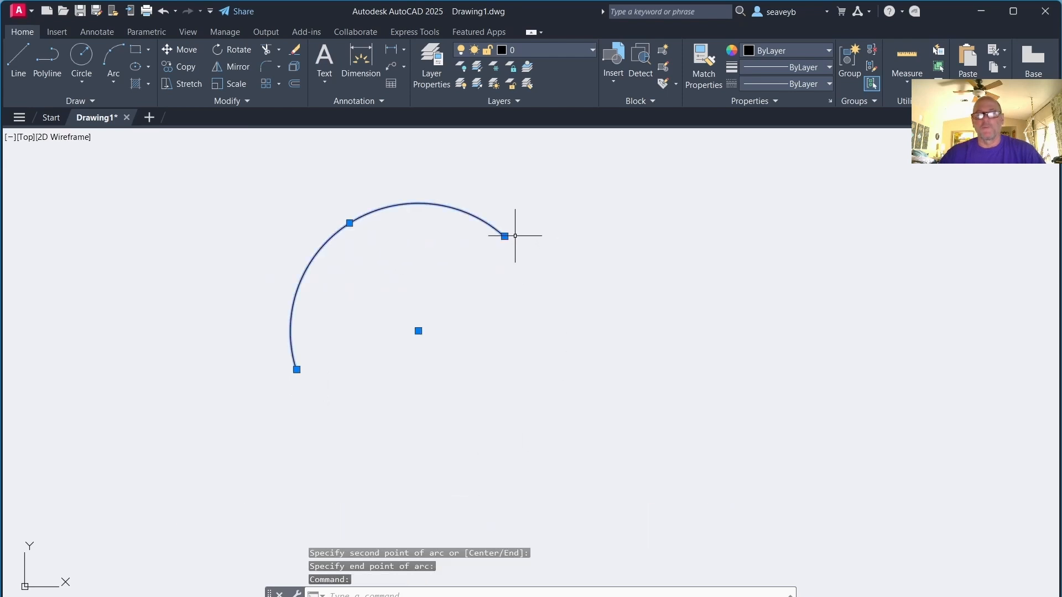
pyautogui.moveTo(350, 223)
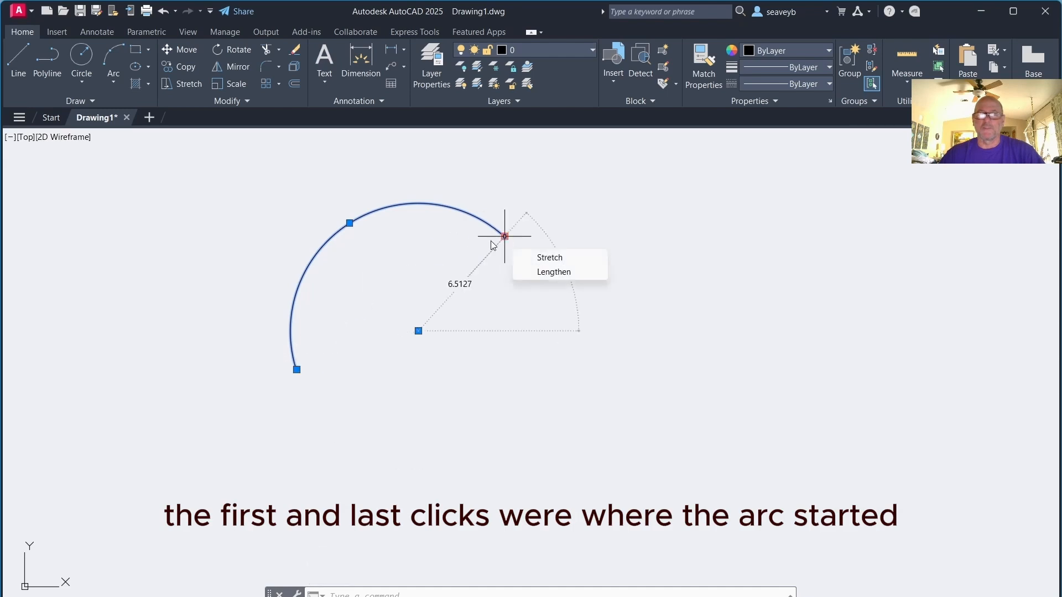
pyautogui.click(350, 223)
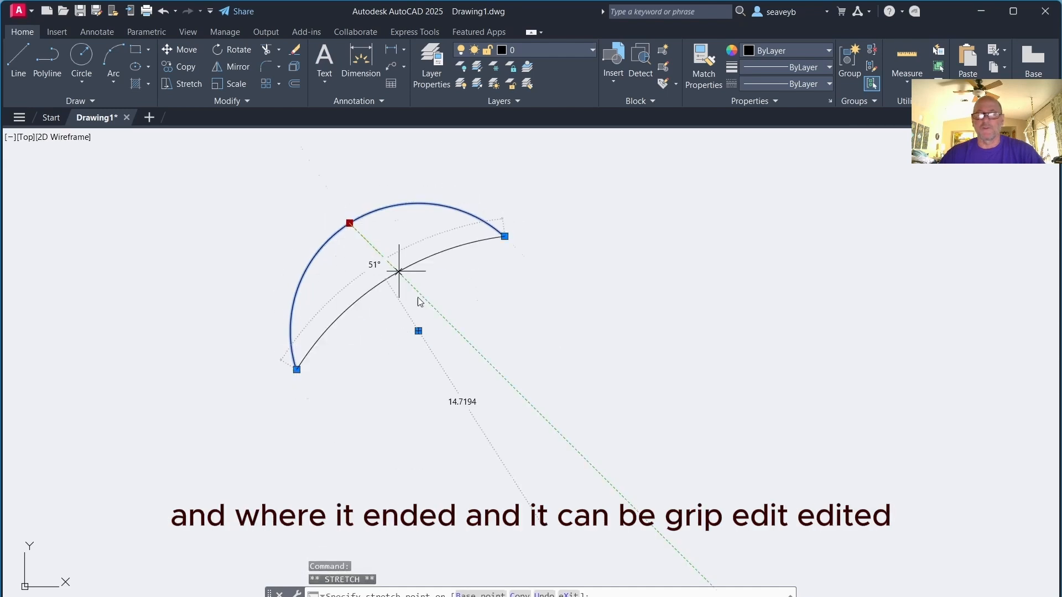
pyautogui.click(470, 413)
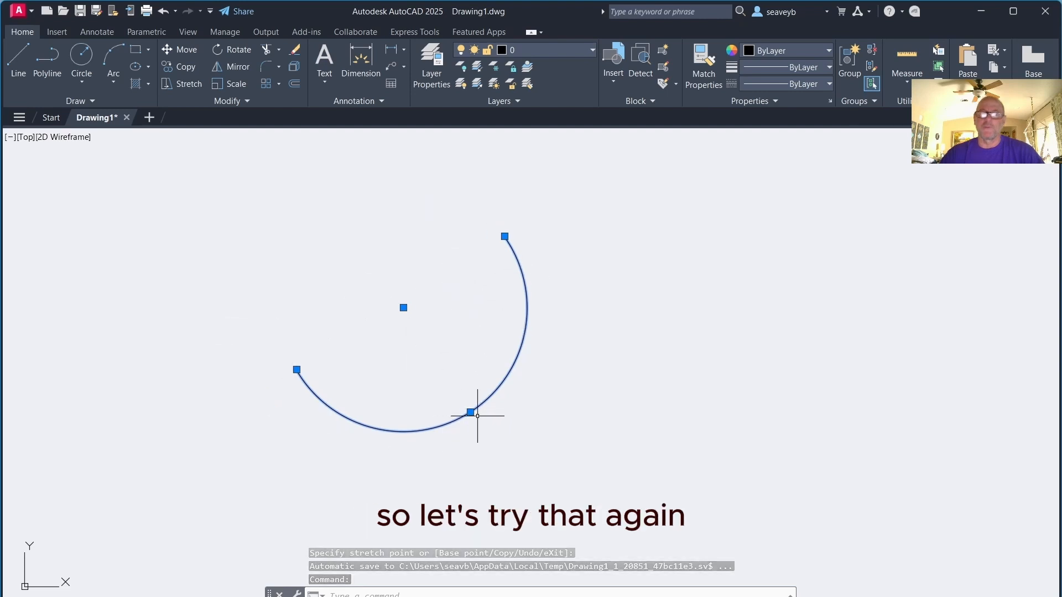
pyautogui.press('Delete')
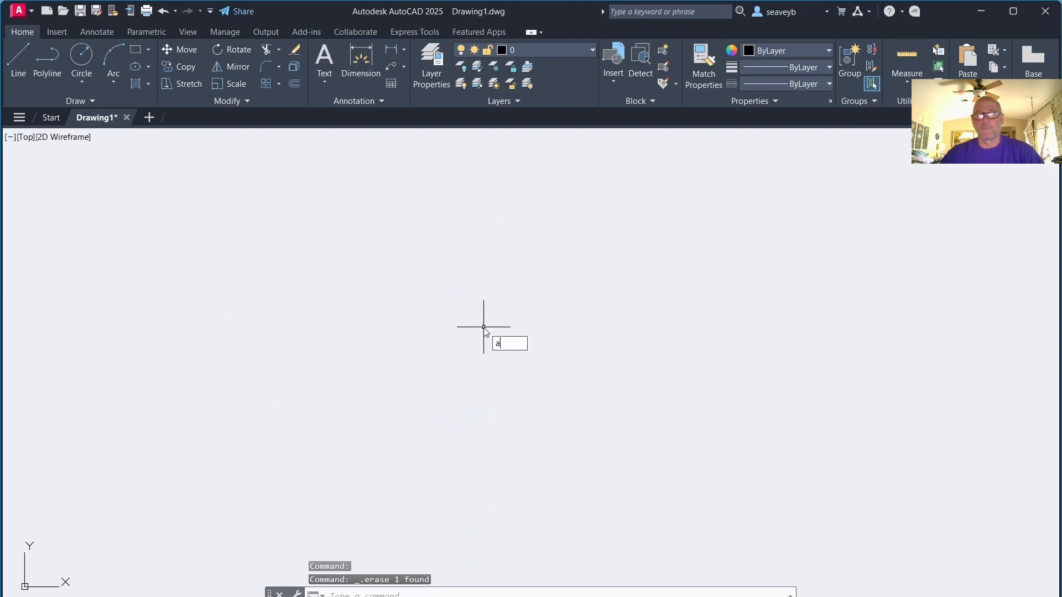
# Draw an arc using the Center option with a start point 10 units right of the center and a 45° end angle
pyautogui.write('a')
pyautogui.press('Return')
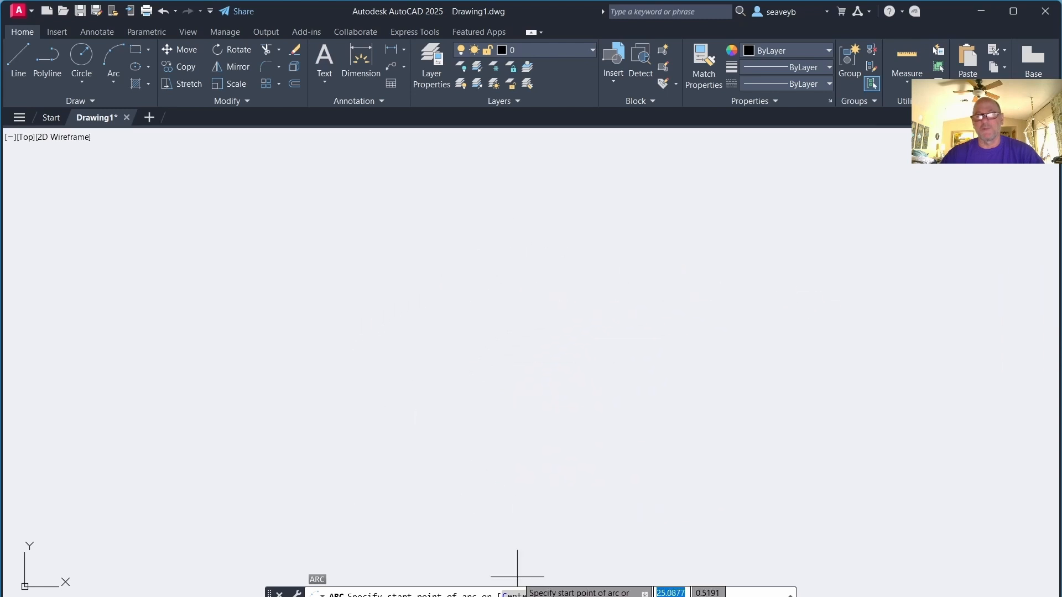
pyautogui.click(517, 595)
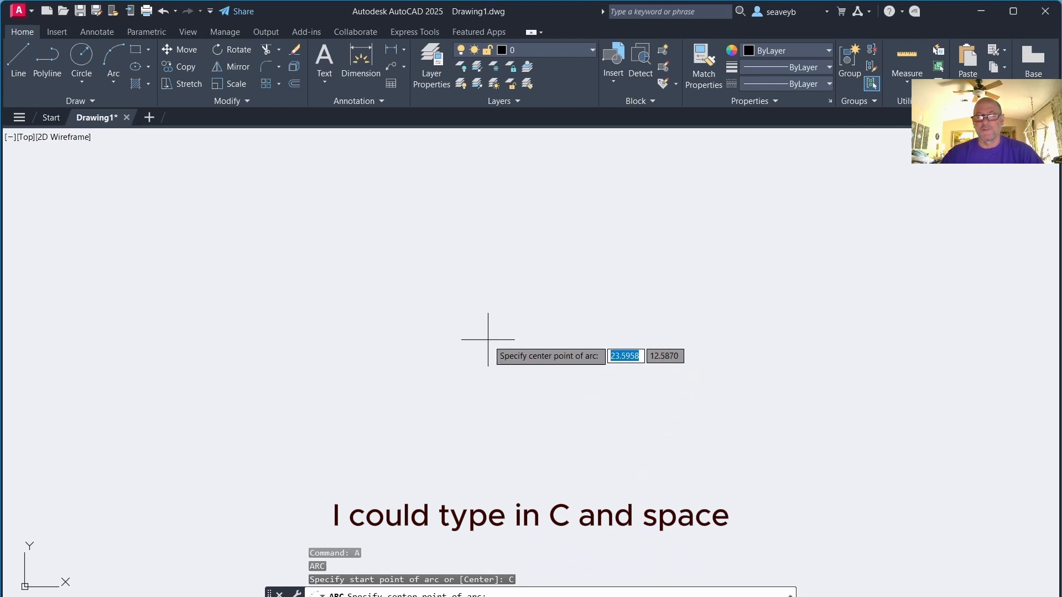
pyautogui.click(490, 348)
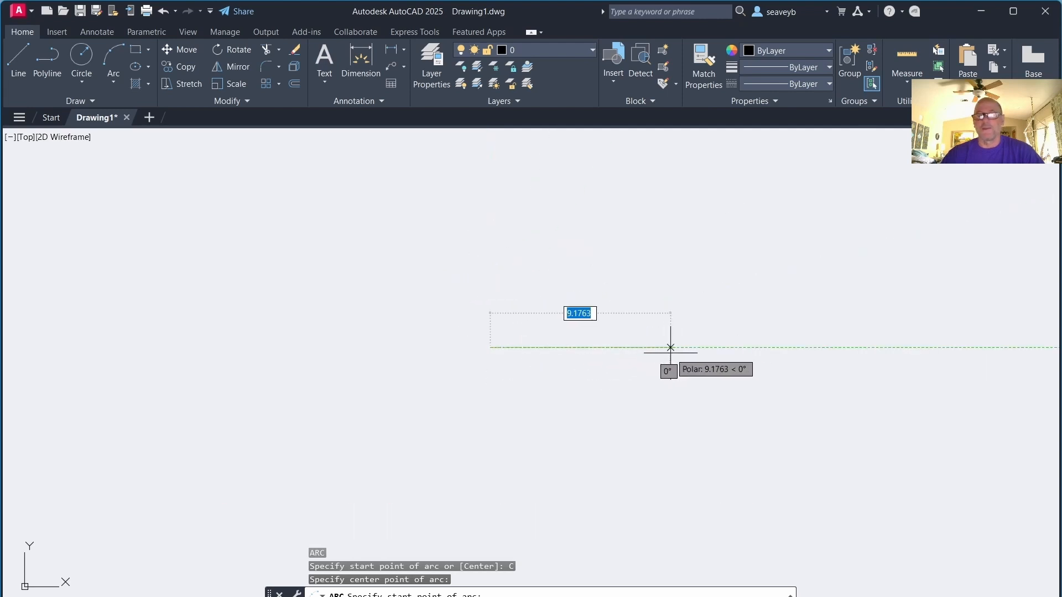
pyautogui.write('10')
pyautogui.press('Return')
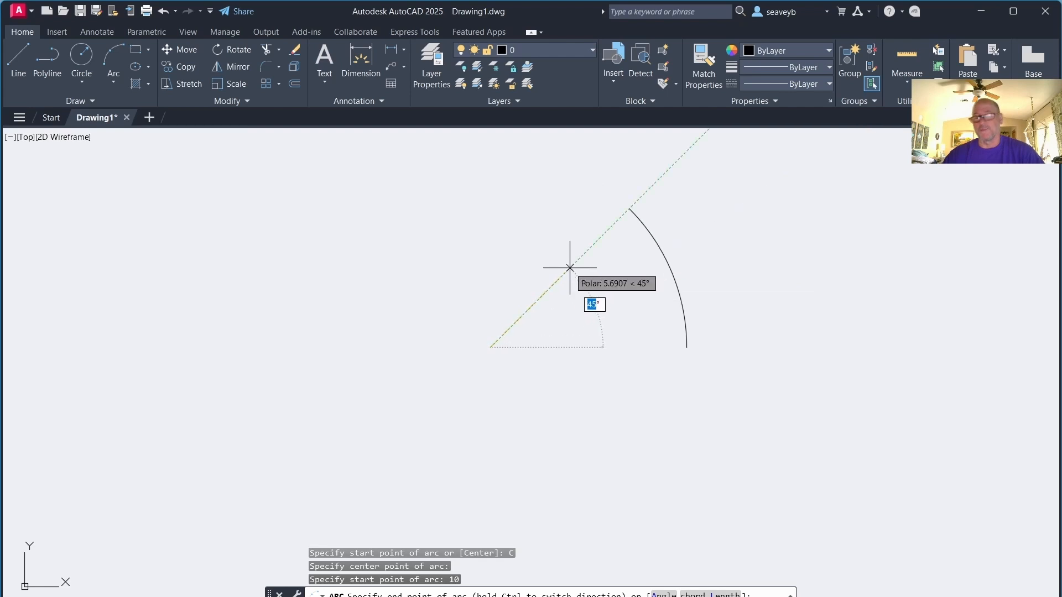
pyautogui.write('45')
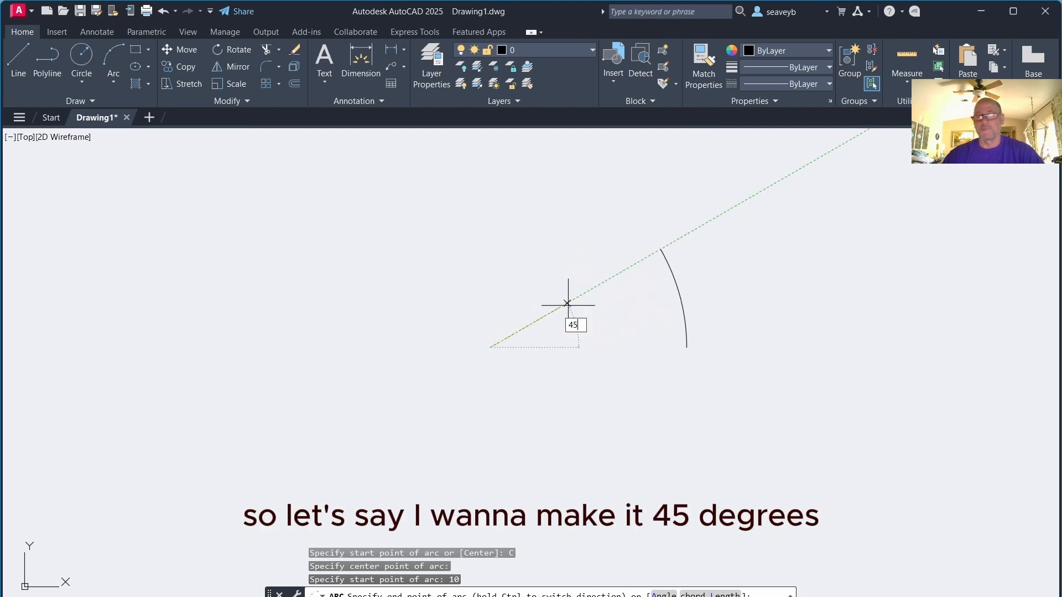
pyautogui.press('Return')
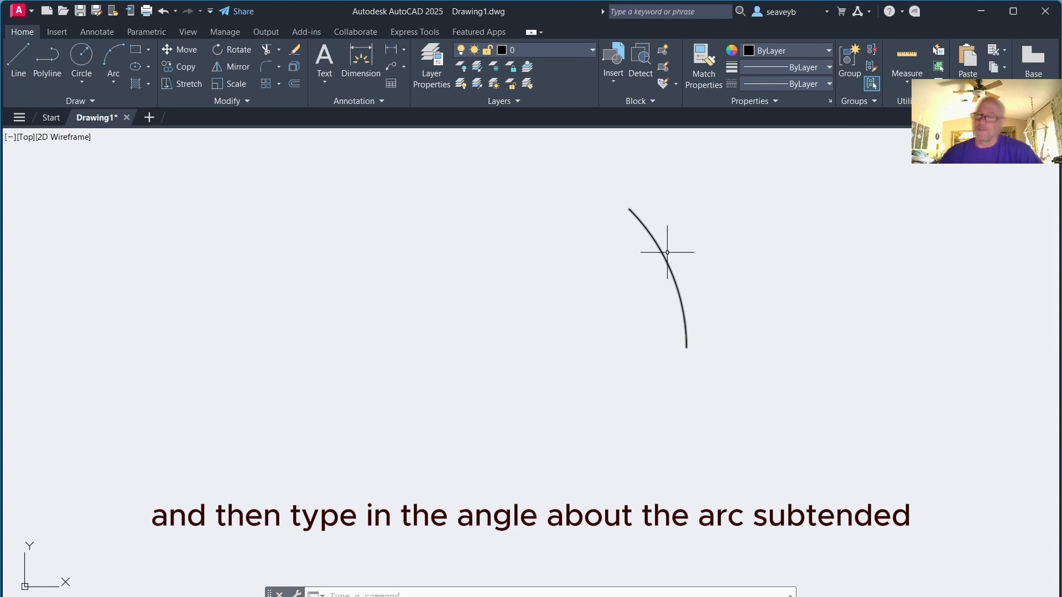
# Select the arc to inspect its endpoint, midpoint and center grips, then deselect it
pyautogui.click(665, 253)
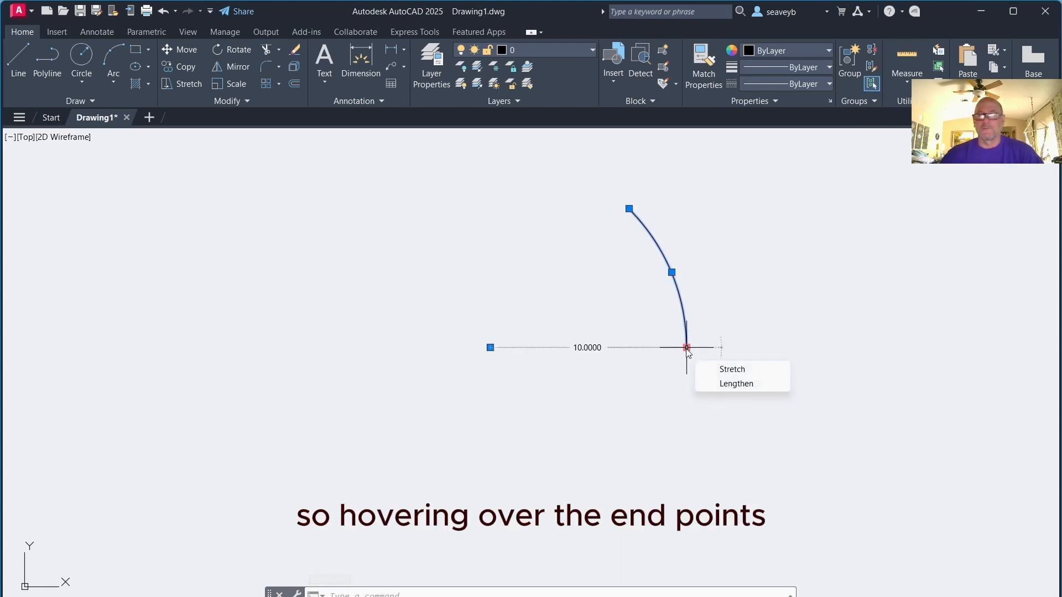
pyautogui.moveTo(630, 209)
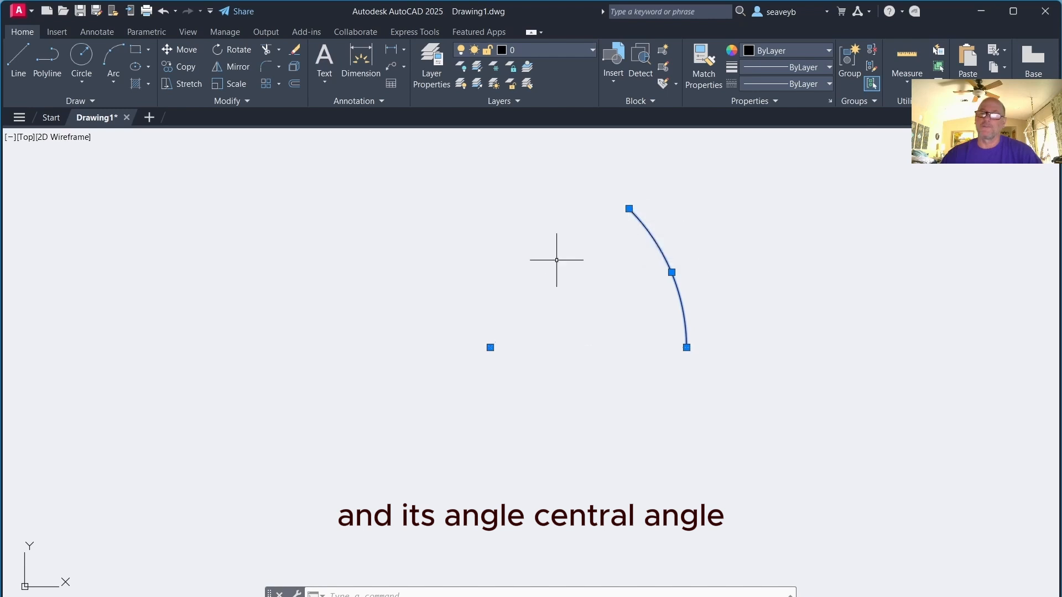
pyautogui.press('Escape')
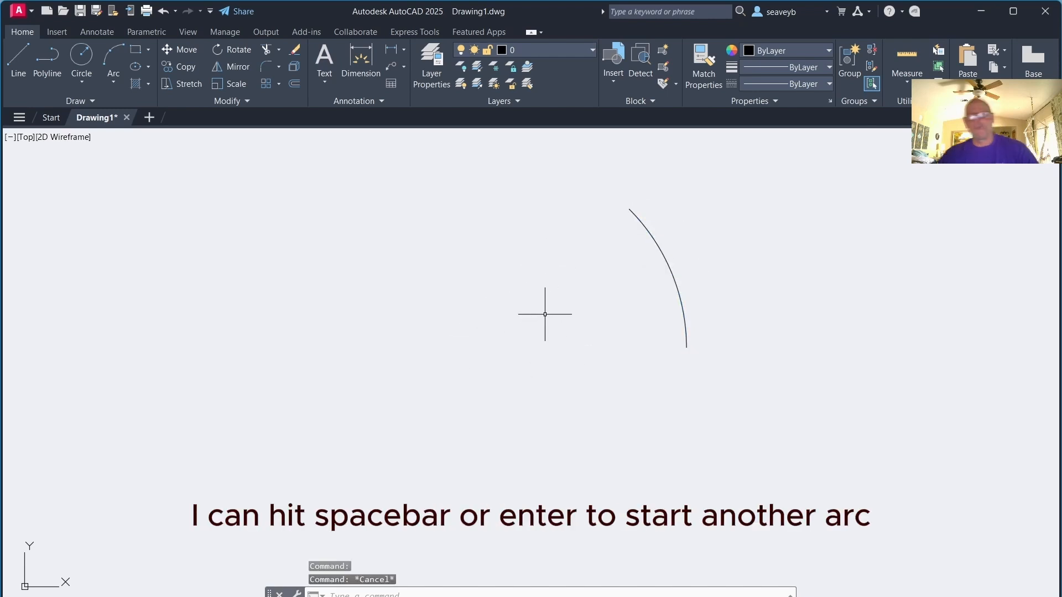
# Repeat ARC and continue a tangent arc from the last arc's endpoint, ending to the upper left
pyautogui.press('space')
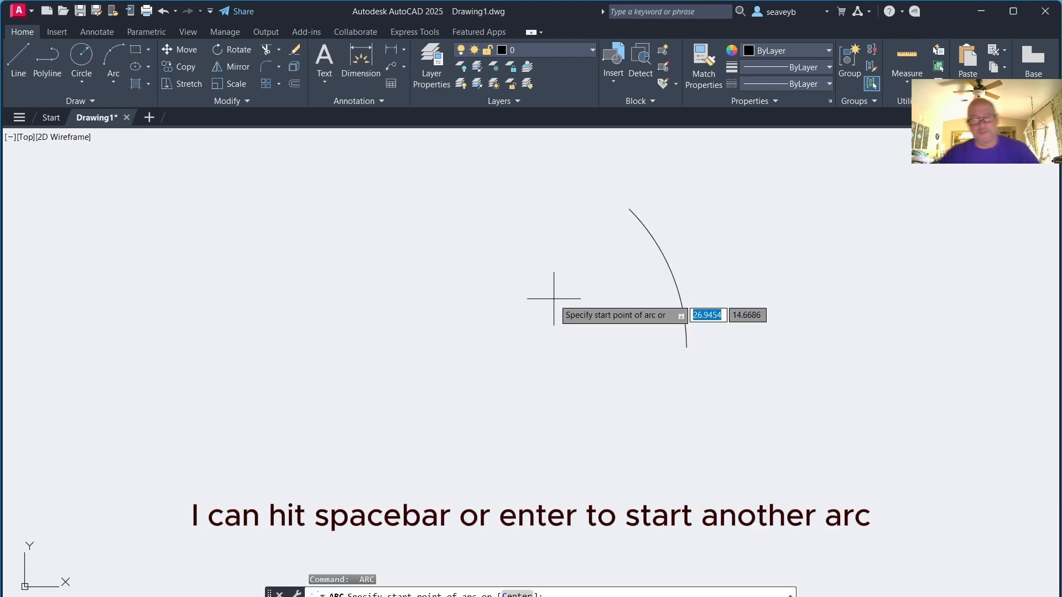
pyautogui.press('space')
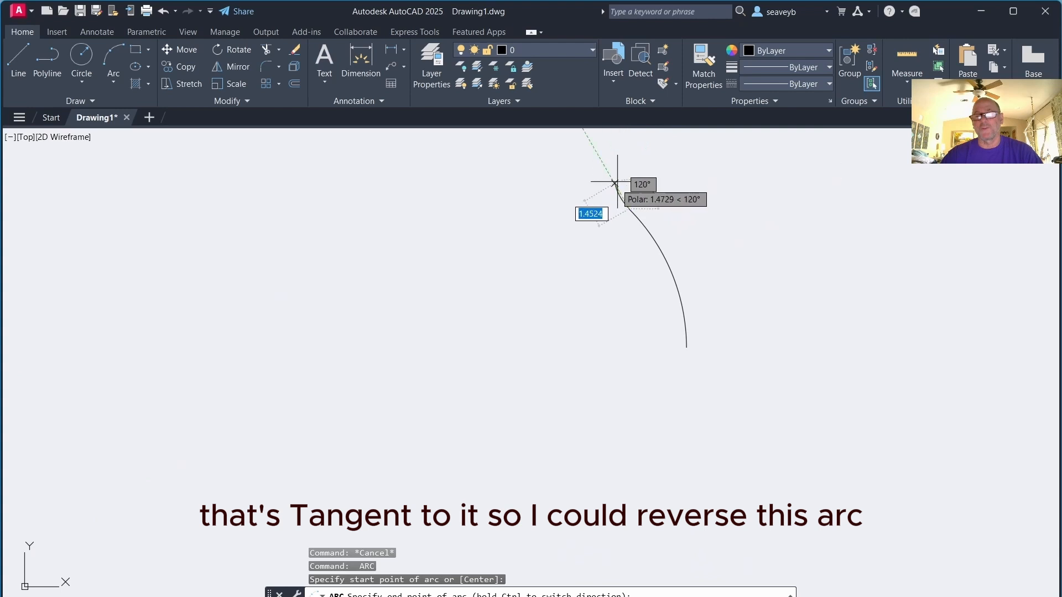
pyautogui.moveTo(607, 197)
pyautogui.mouseDown(button='middle')
pyautogui.moveTo(488, 328)
pyautogui.moveTo(401, 339)
pyautogui.moveTo(526, 263)
pyautogui.moveTo(467, 308)
pyautogui.mouseUp(button='middle')
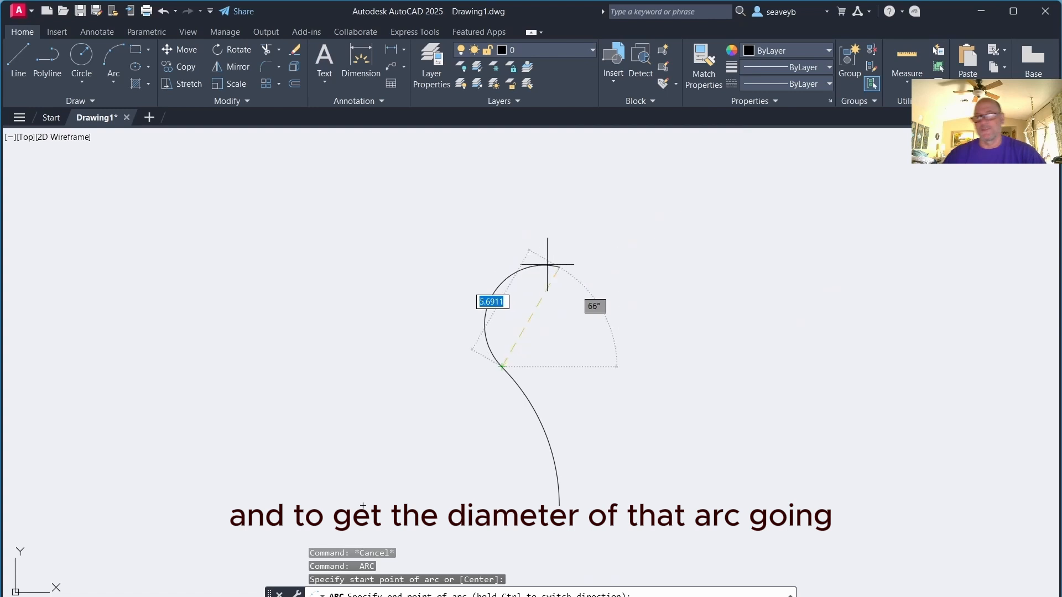
pyautogui.click(289, 310)
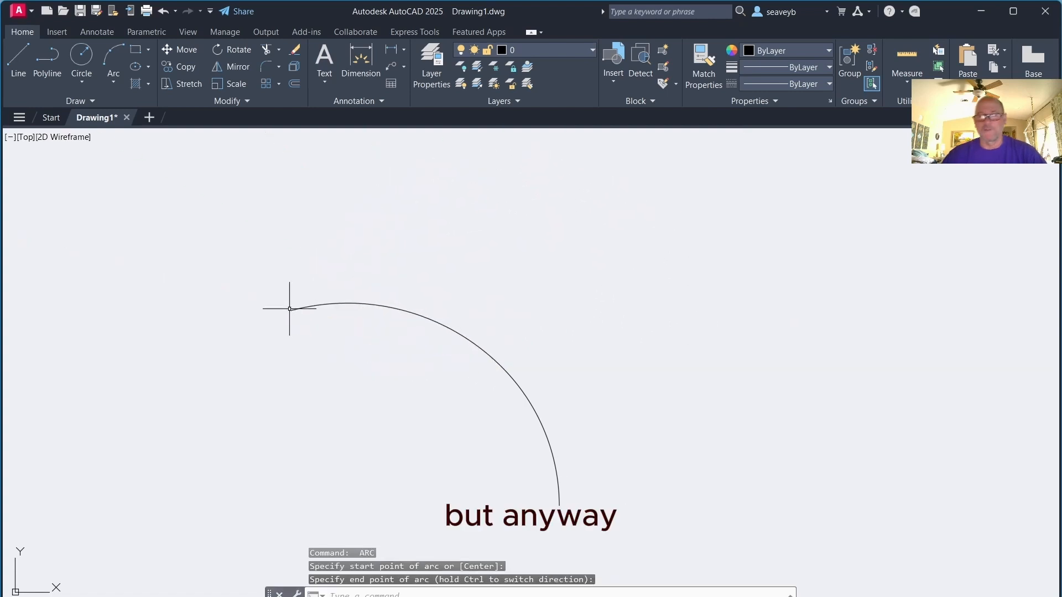
# Continue two more tangent arcs, looping around the left and ending at the right side
pyautogui.press('space')
pyautogui.press('space')
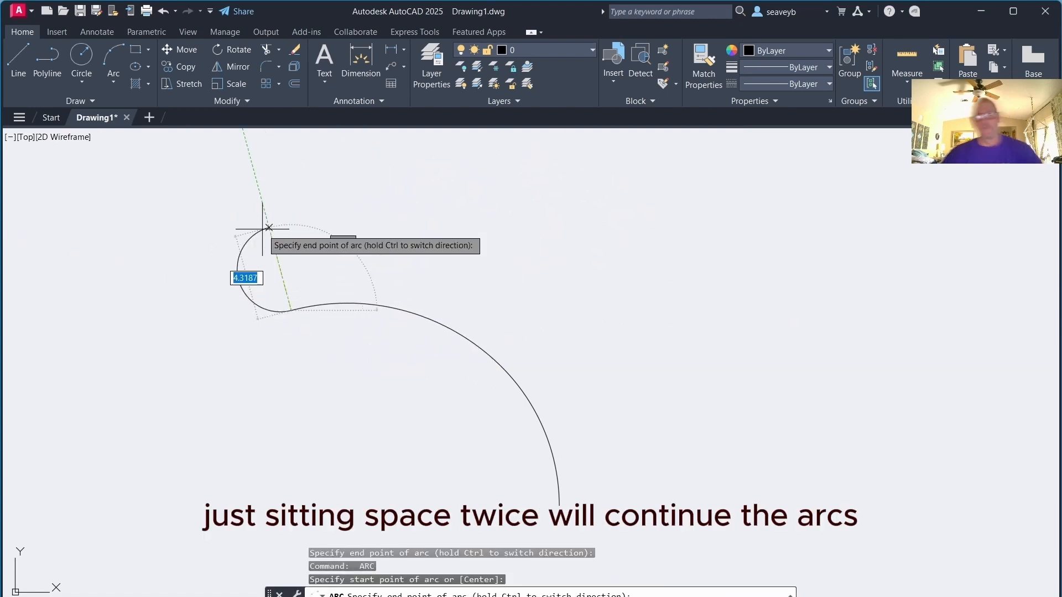
pyautogui.click(506, 235)
pyautogui.press('space')
pyautogui.press('space')
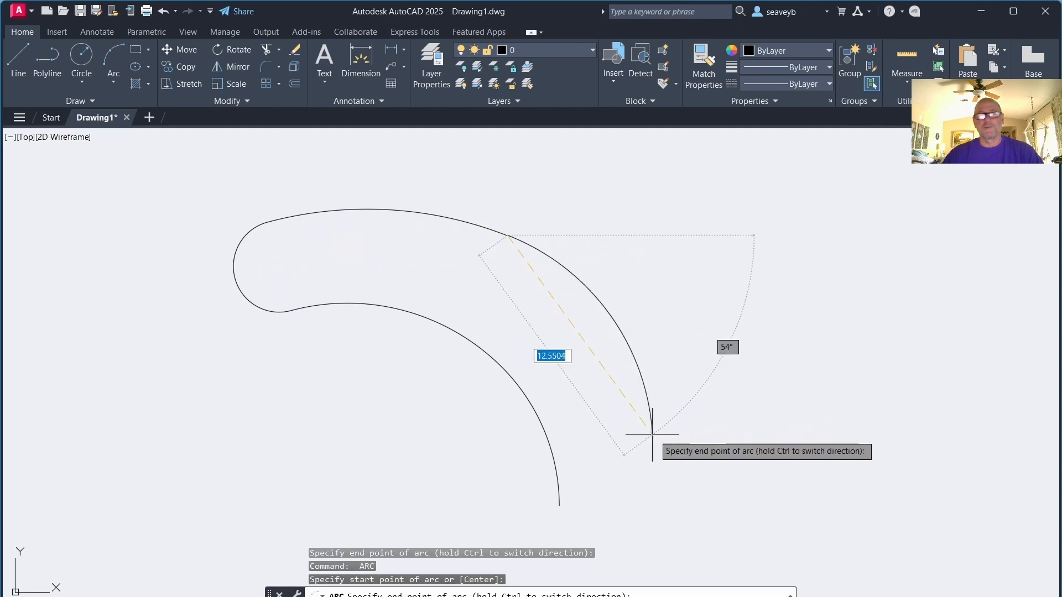
pyautogui.click(746, 263)
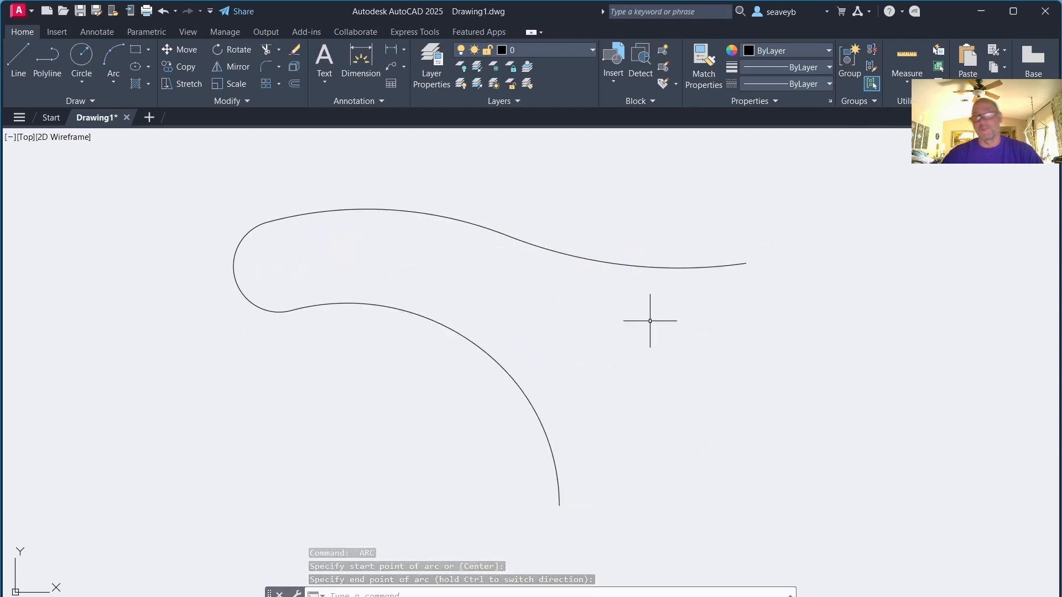
# Repeat ARC and draw an arc from the lower arc's endpoint to the upper curve's right end using the End option with radius 8.5
pyautogui.press('space')
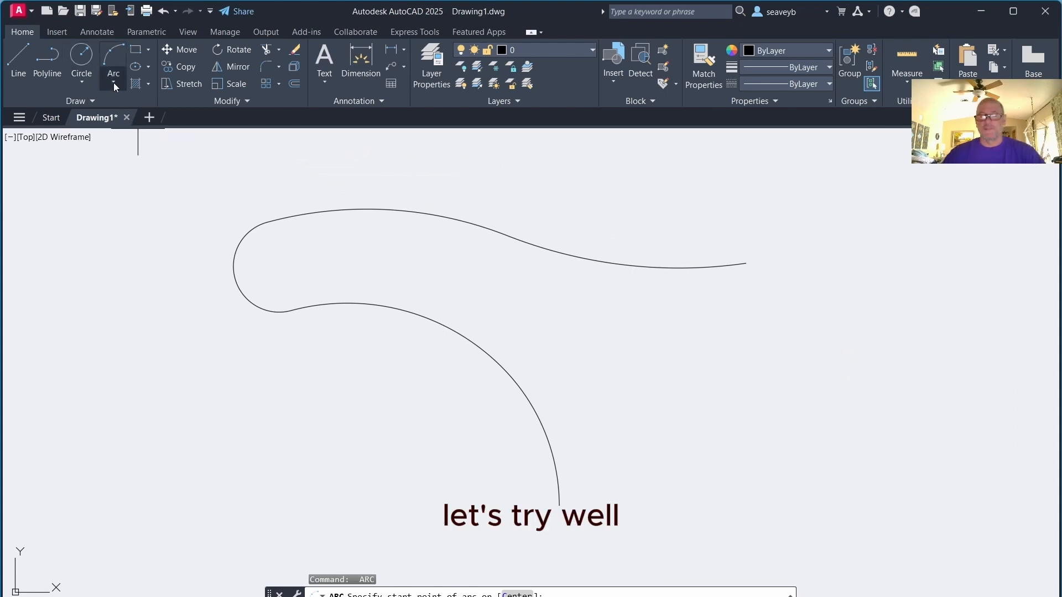
pyautogui.click(559, 505)
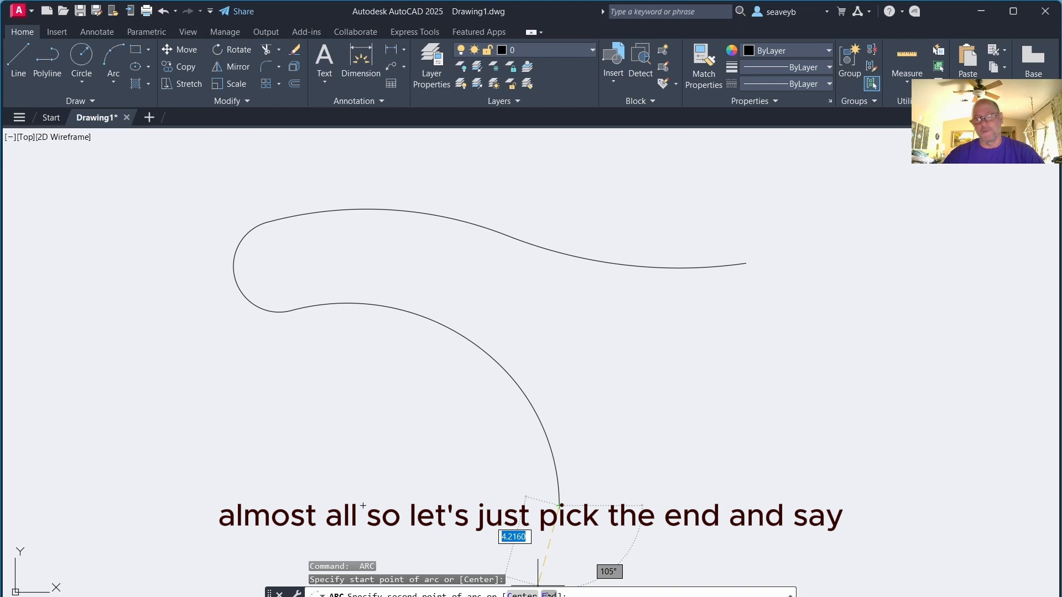
pyautogui.click(549, 594)
pyautogui.click(747, 263)
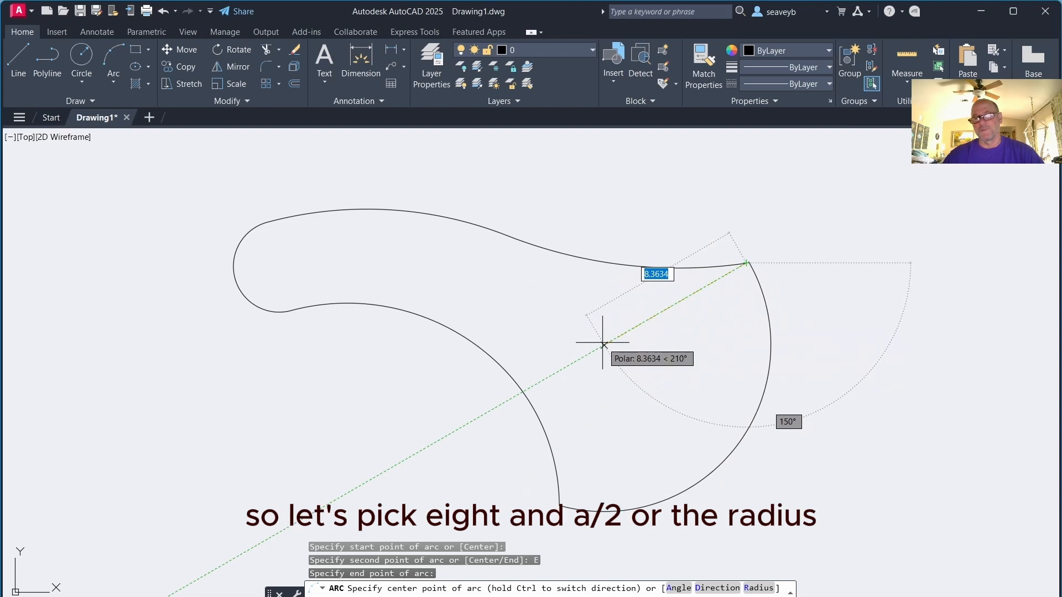
pyautogui.write('8.5')
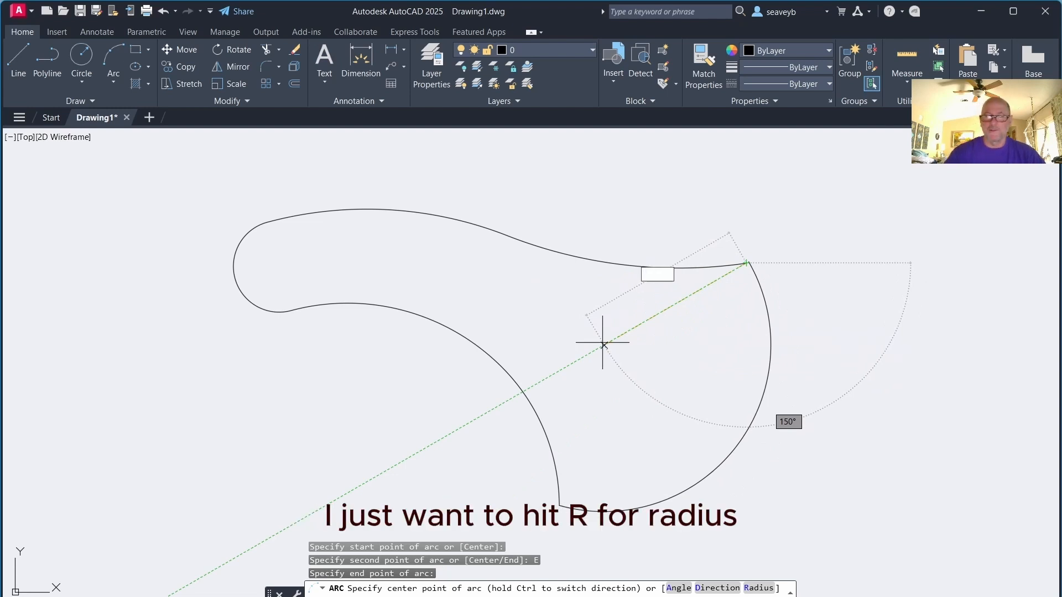
pyautogui.write('r')
pyautogui.press('Return')
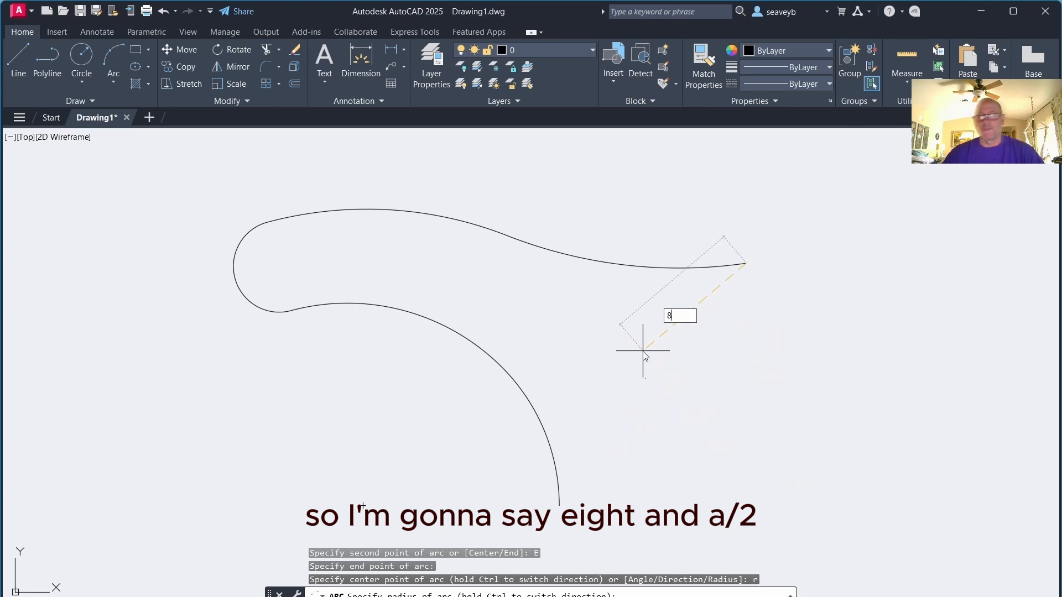
pyautogui.write('.5')
pyautogui.press('Return')
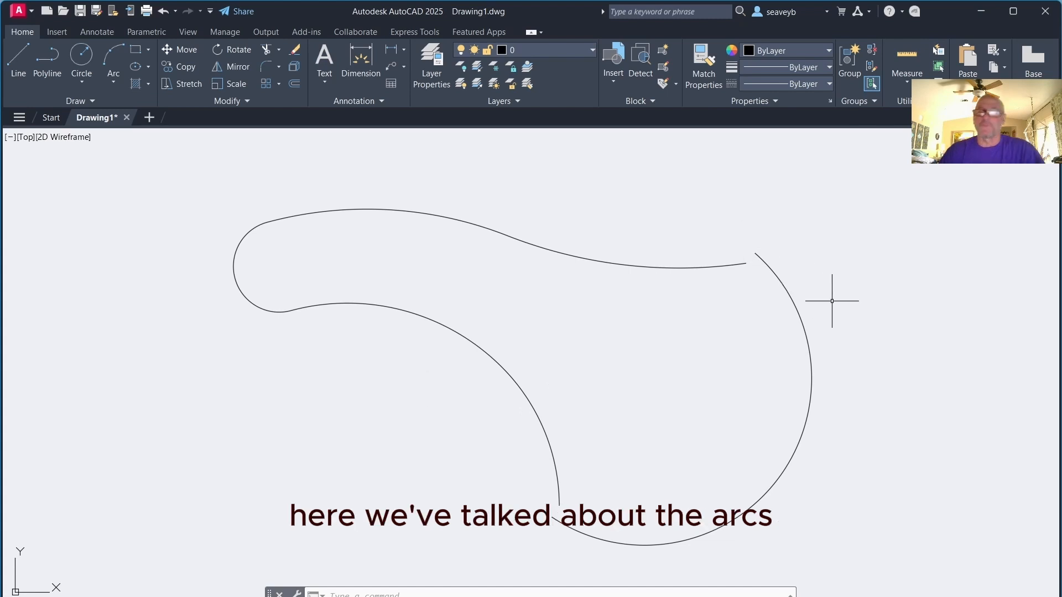
# Draw a circle in the empty area using the Diameter option with a diameter of 10
pyautogui.moveTo(832, 301)
pyautogui.mouseDown(button='middle')
pyautogui.moveTo(816, 315)
pyautogui.moveTo(407, 293)
pyautogui.moveTo(174, 299)
pyautogui.mouseUp(button='middle')
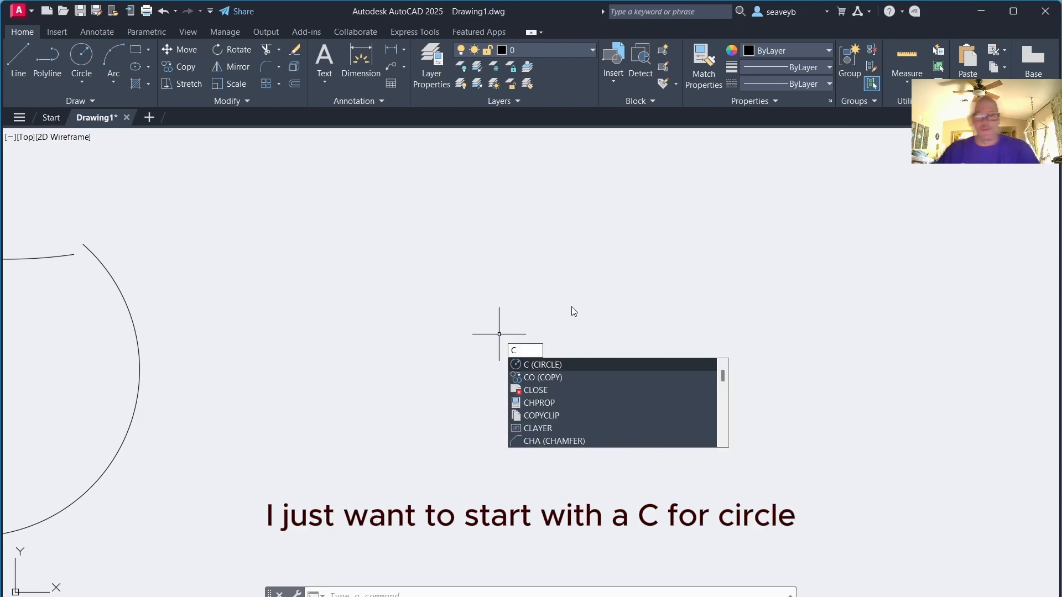
pyautogui.press('Return')
pyautogui.click(527, 348)
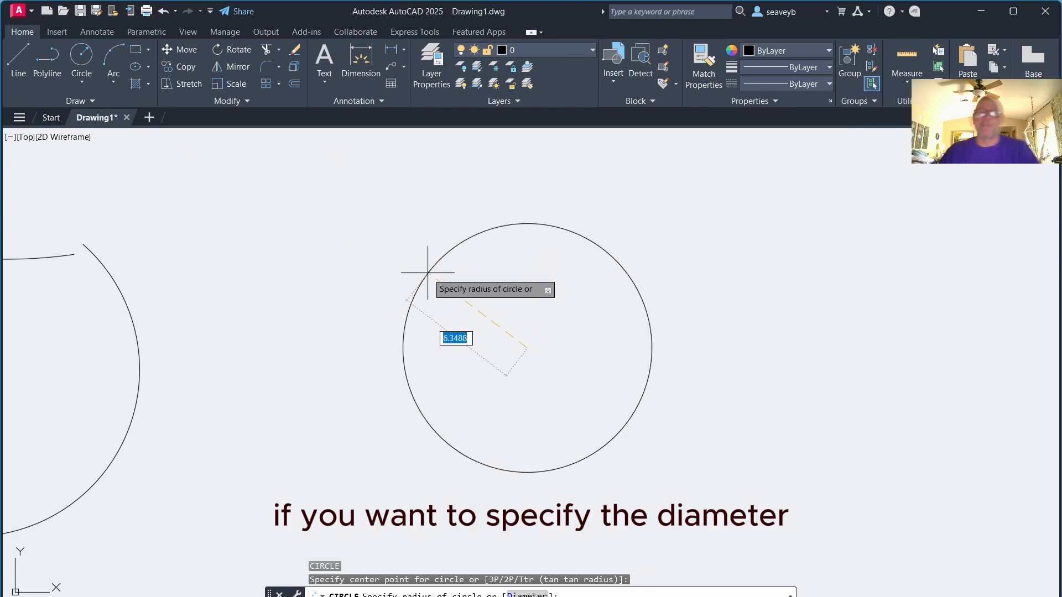
pyautogui.write('d')
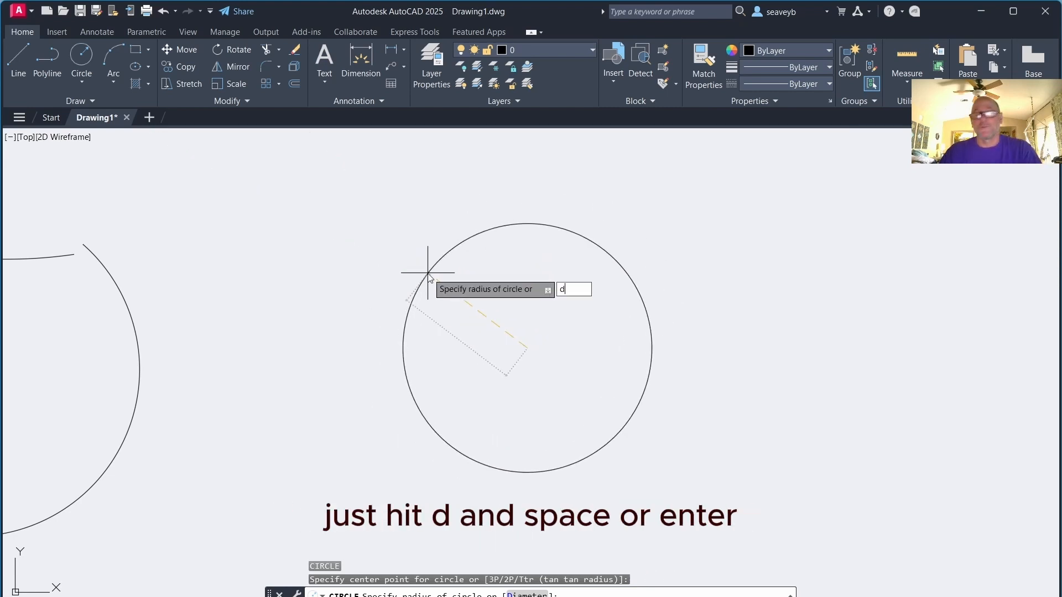
pyautogui.press('space')
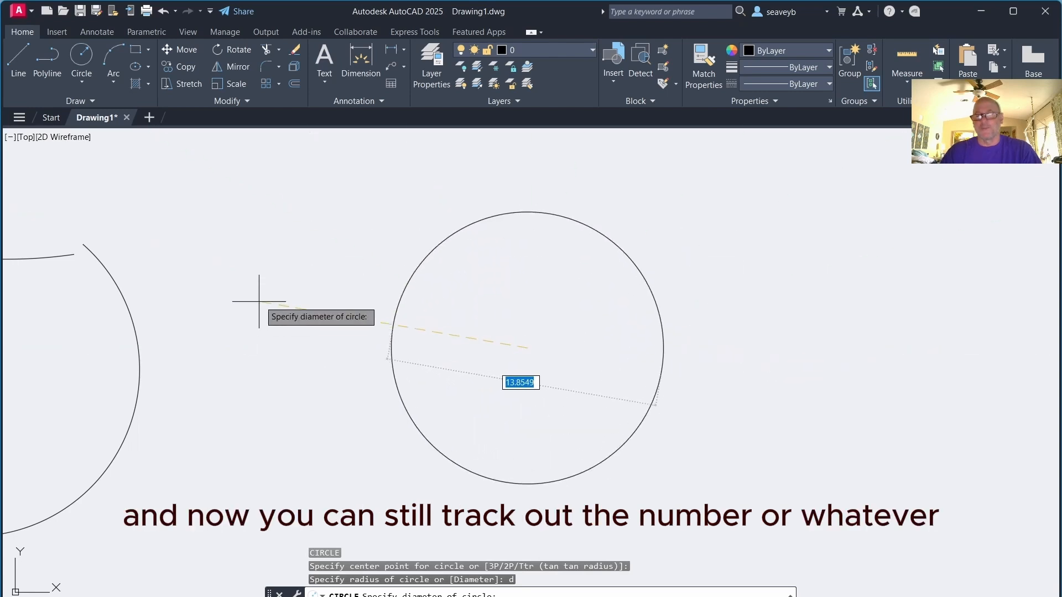
pyautogui.write('10')
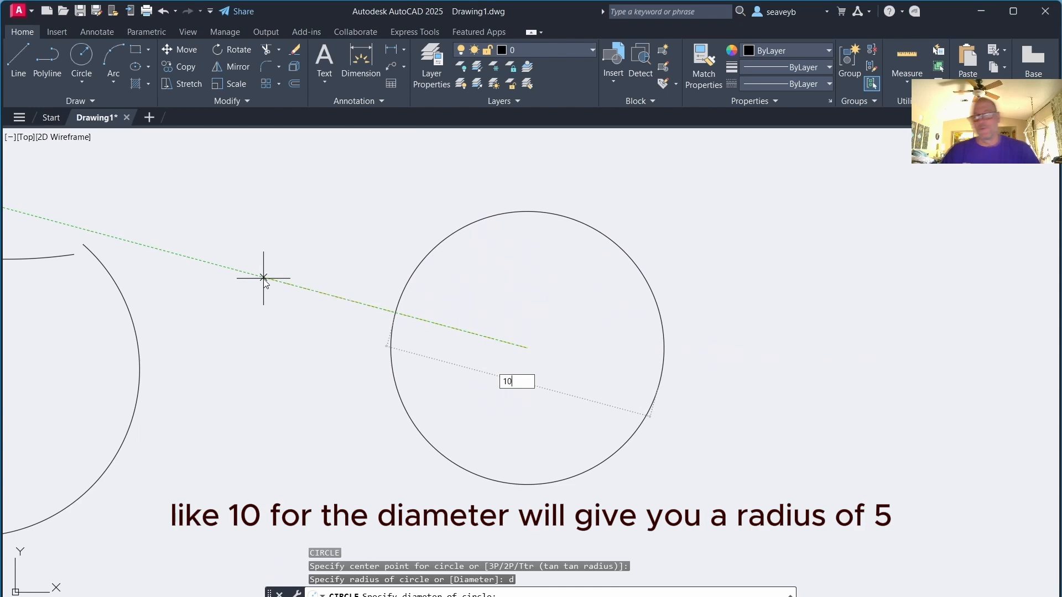
pyautogui.press('Return')
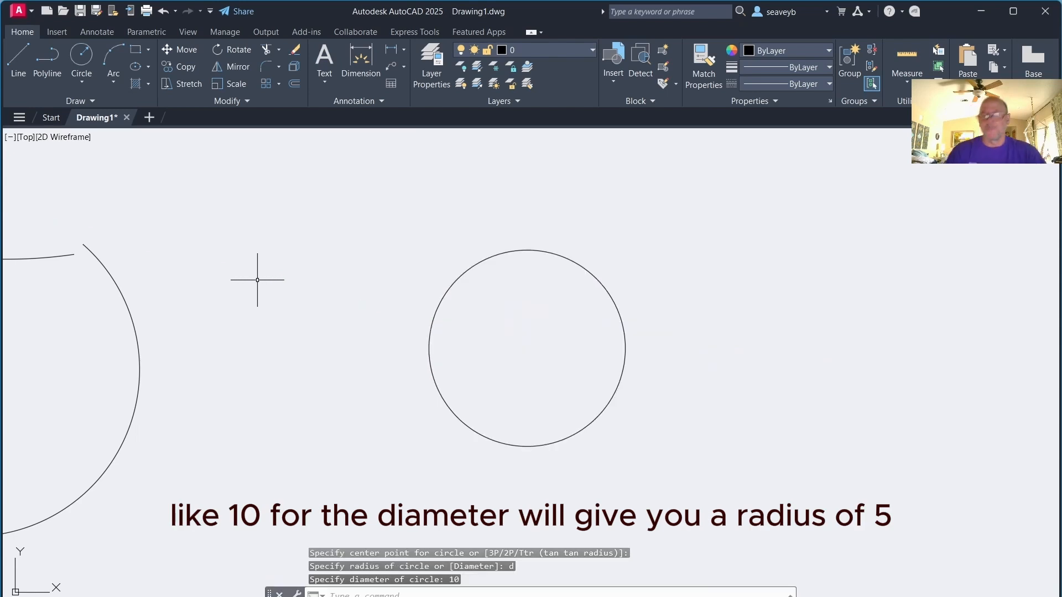
# Select the circle and try resizing it with a quadrant grip, then cancel the stretch
pyautogui.click(441, 292)
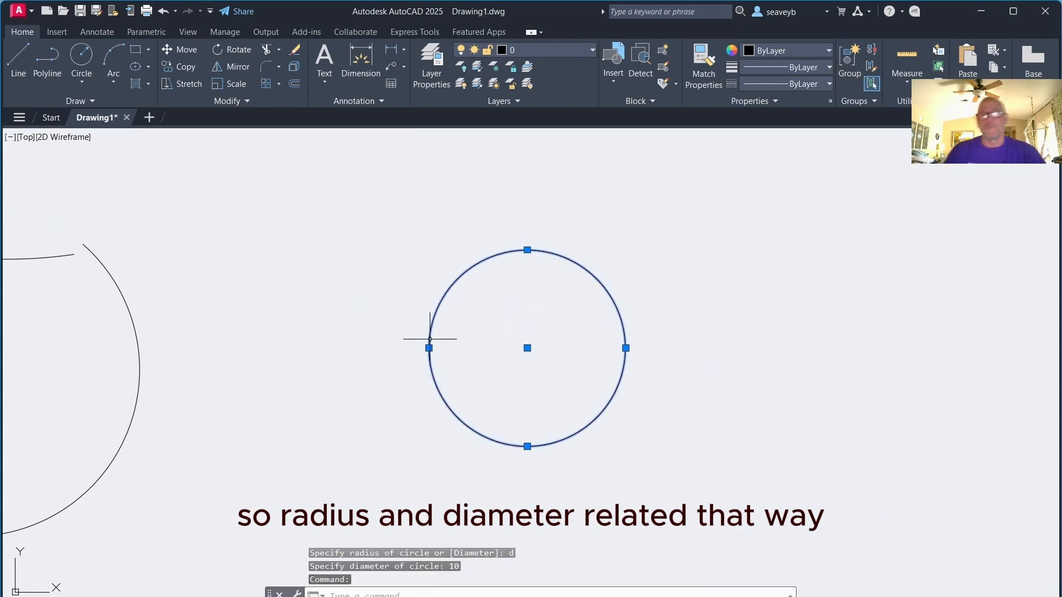
pyautogui.moveTo(428, 348)
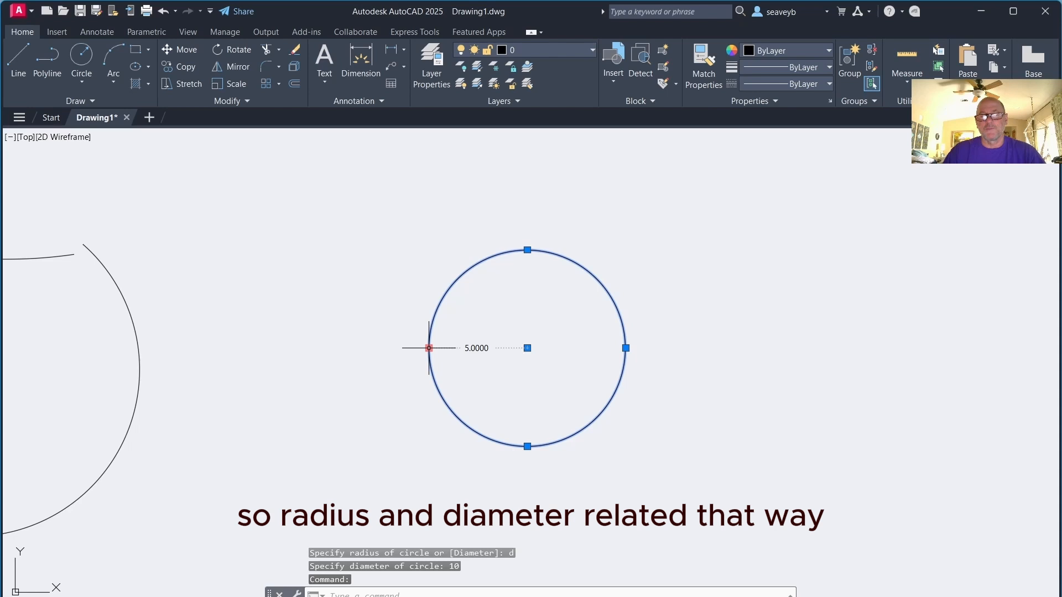
pyautogui.click(429, 347)
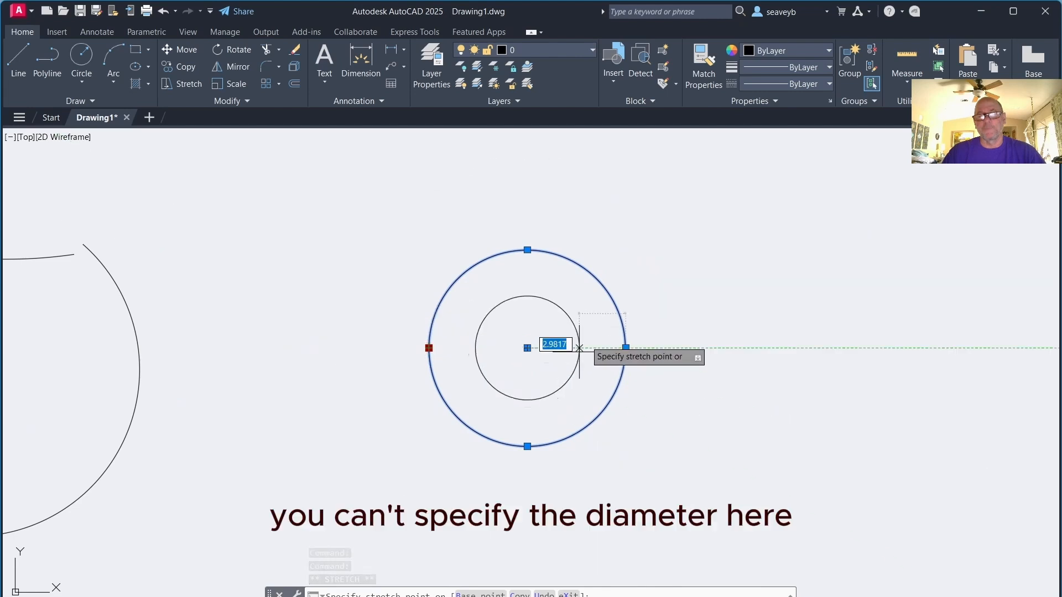
pyautogui.press('Escape')
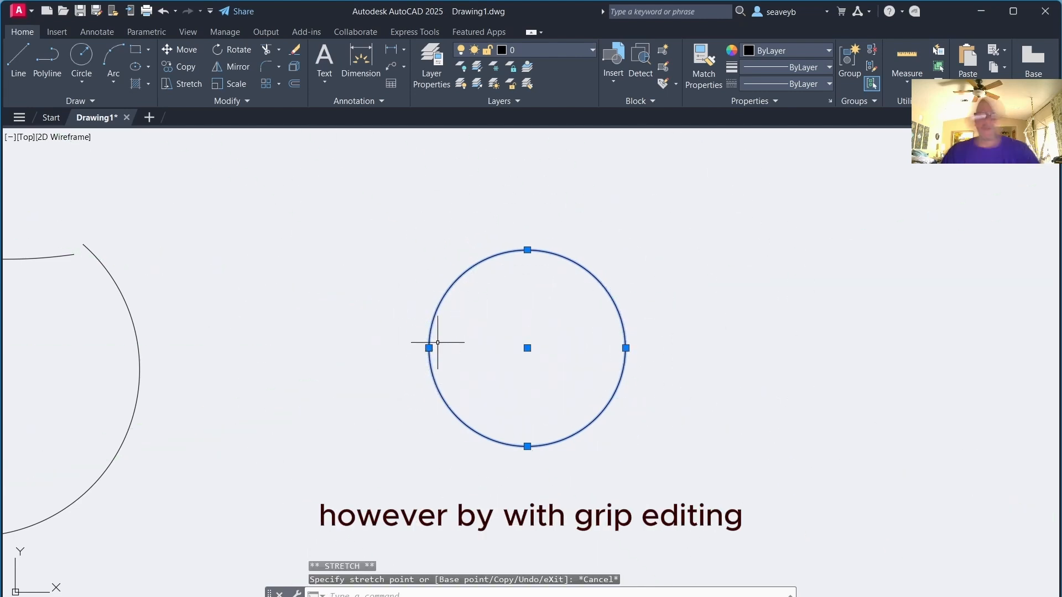
# Open the circle's properties and set its diameter to 15
pyautogui.hotkey('ctrl', '1')
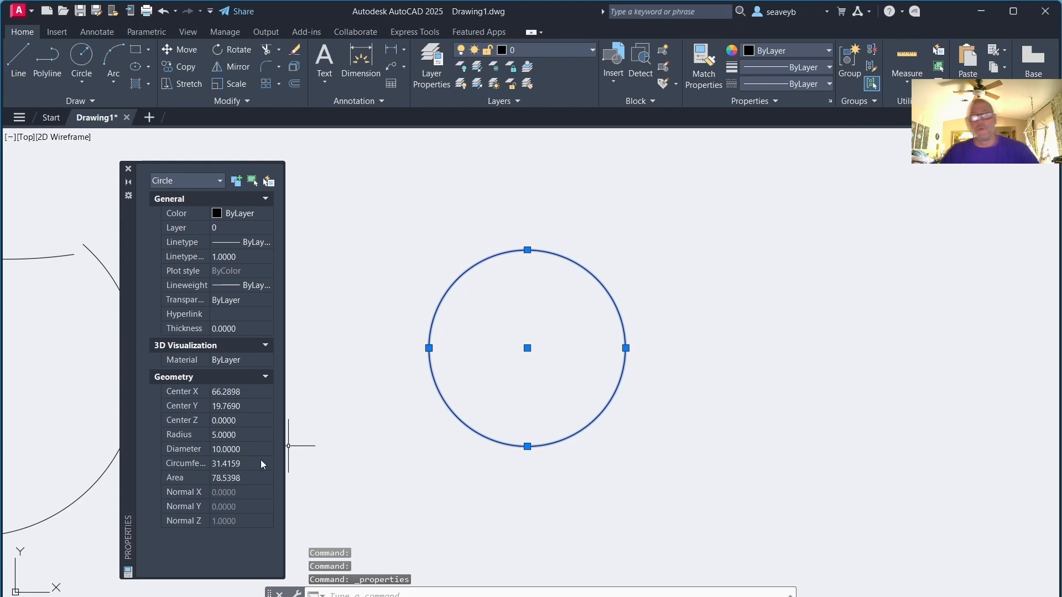
pyautogui.click(223, 449)
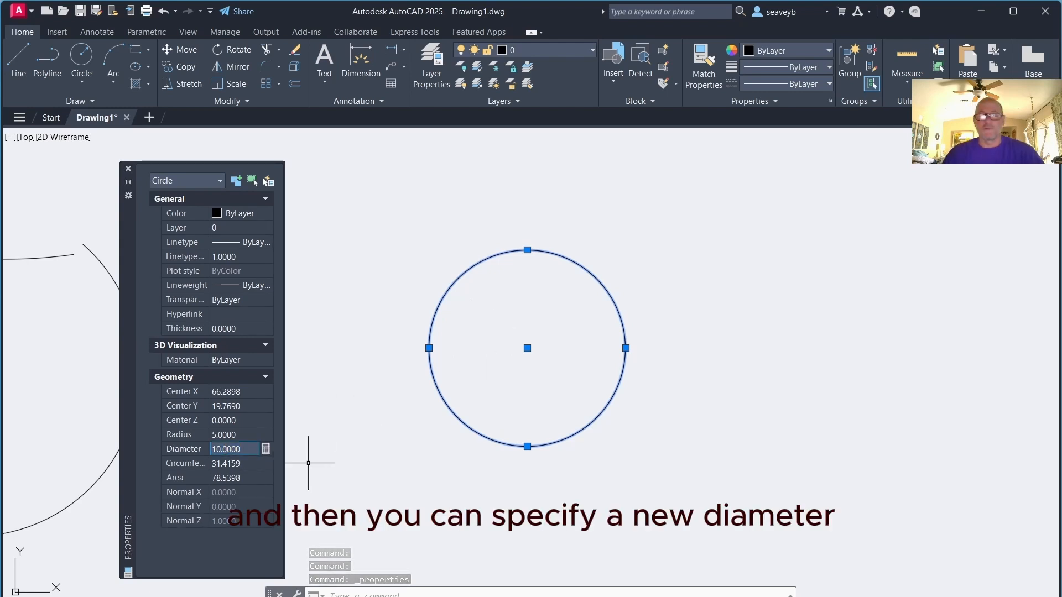
pyautogui.write('15')
pyautogui.press('Return')
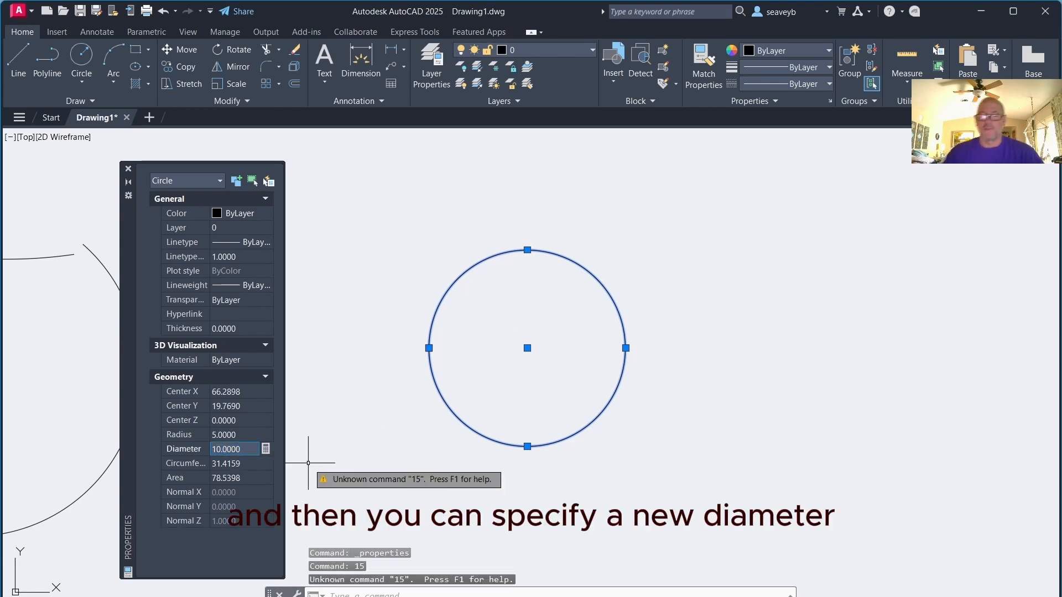
pyautogui.click(194, 454)
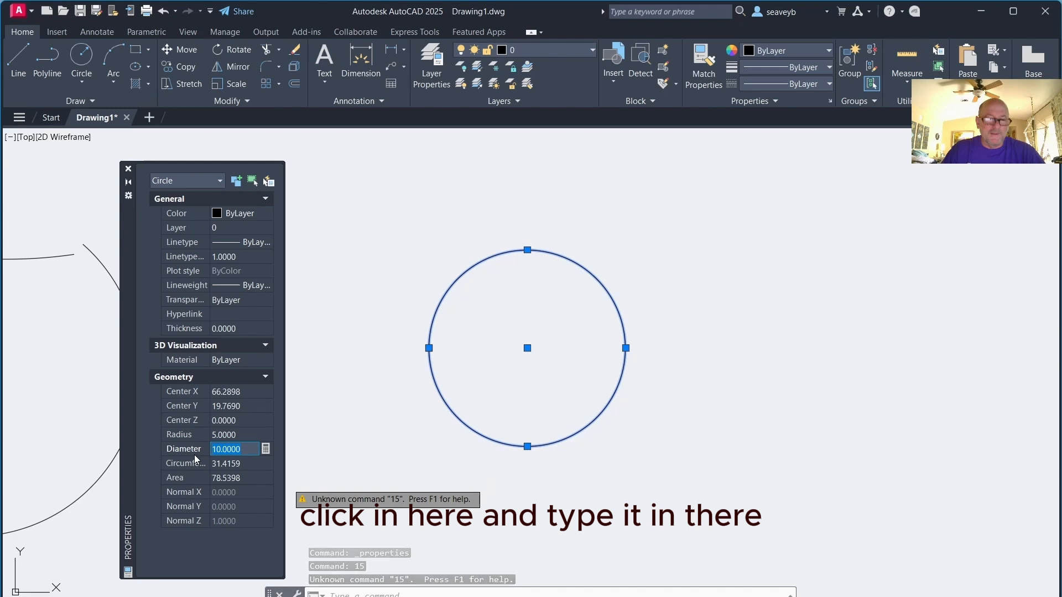
pyautogui.write('15')
pyautogui.press('Tab')
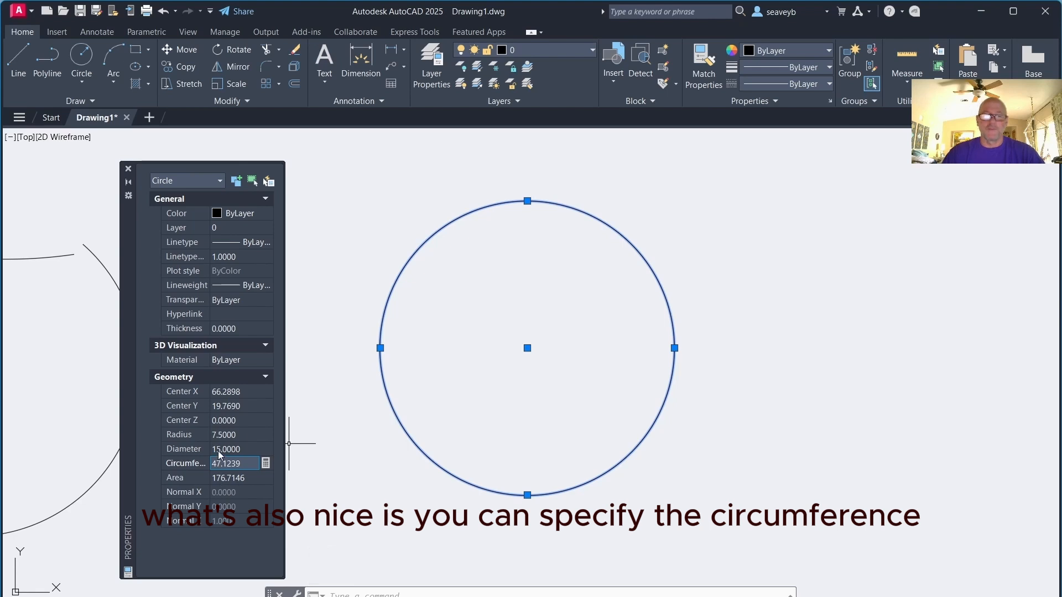
# Set the circle's circumference to 45, then close the properties palette and deselect the circle
pyautogui.write('45')
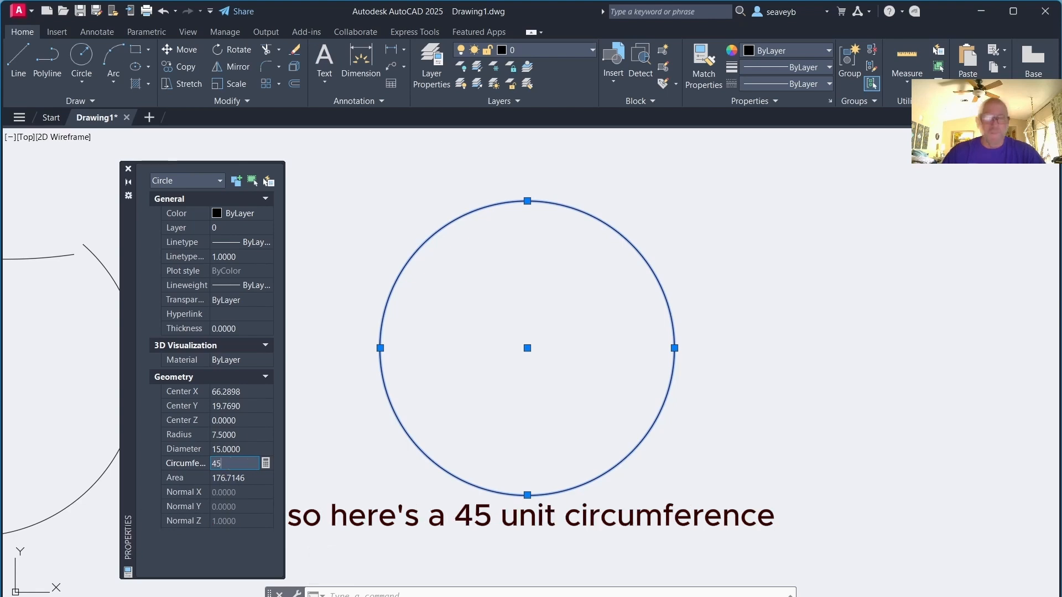
pyautogui.press('Return')
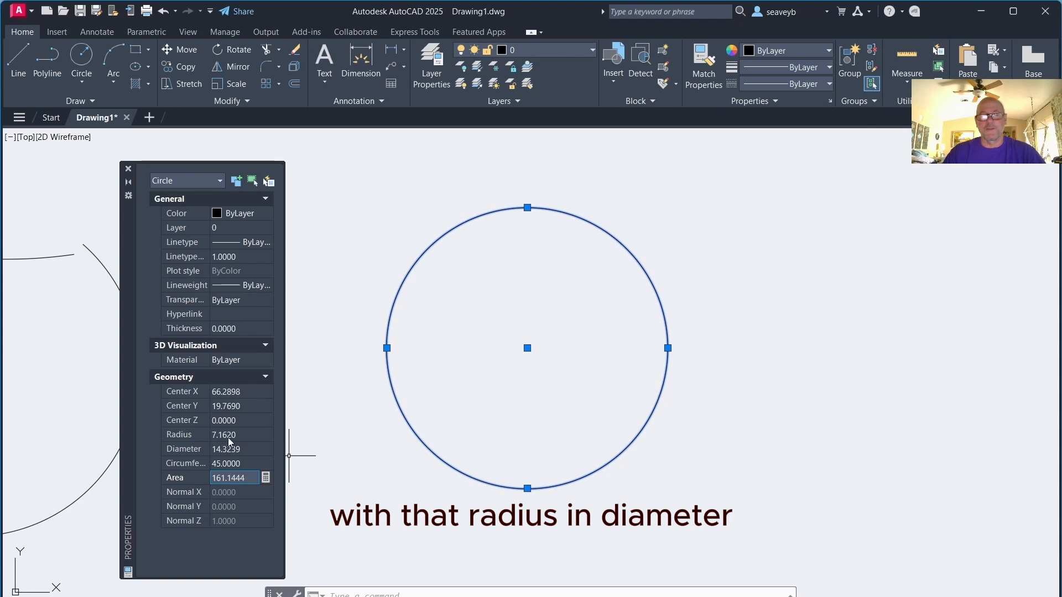
pyautogui.click(128, 169)
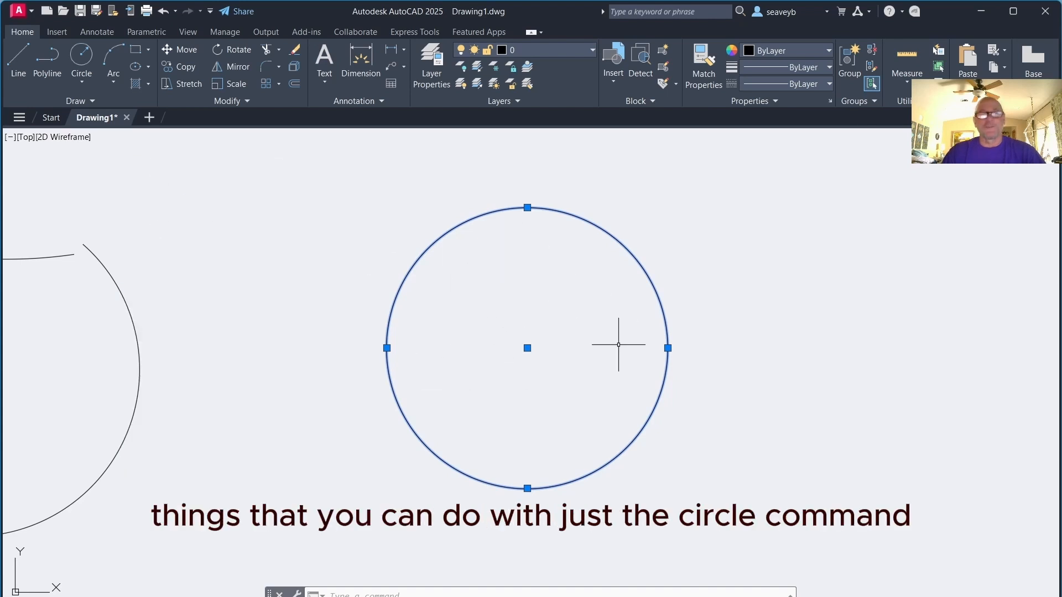
pyautogui.press('Escape')
# Open the Circle options list to review the available circle methods
pyautogui.click(81, 82)
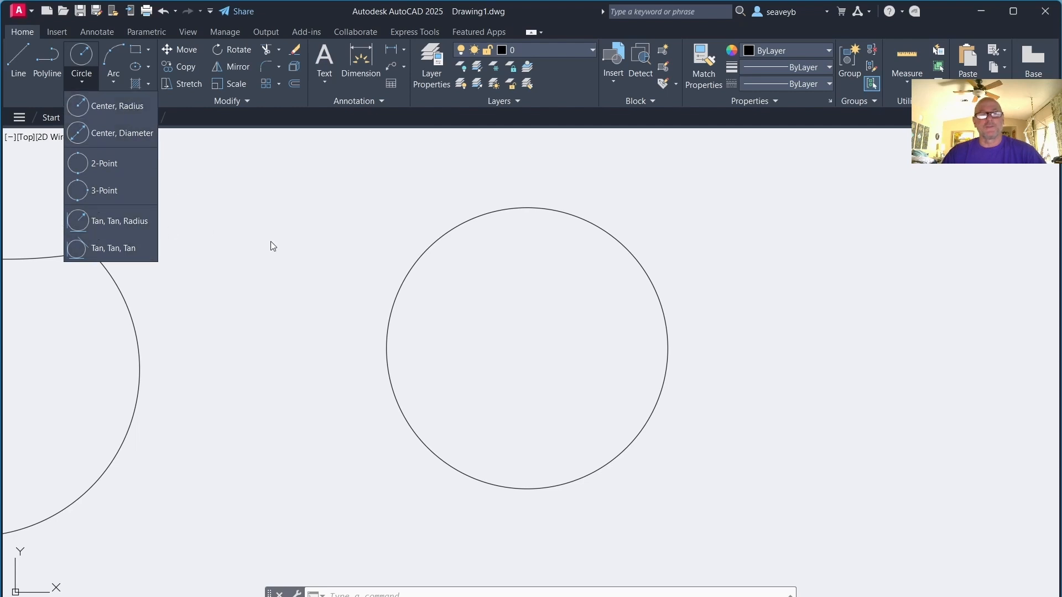
pyautogui.click(337, 258)
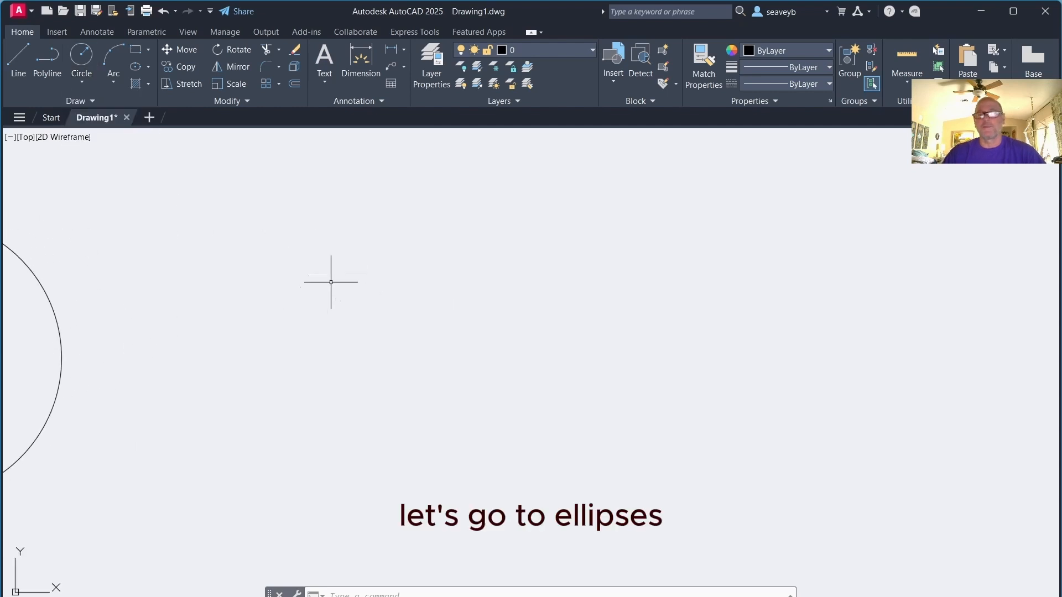
# Draw an ellipse with a horizontal 15-unit axis and a 2.5-unit distance to the other axis
pyautogui.write('e')
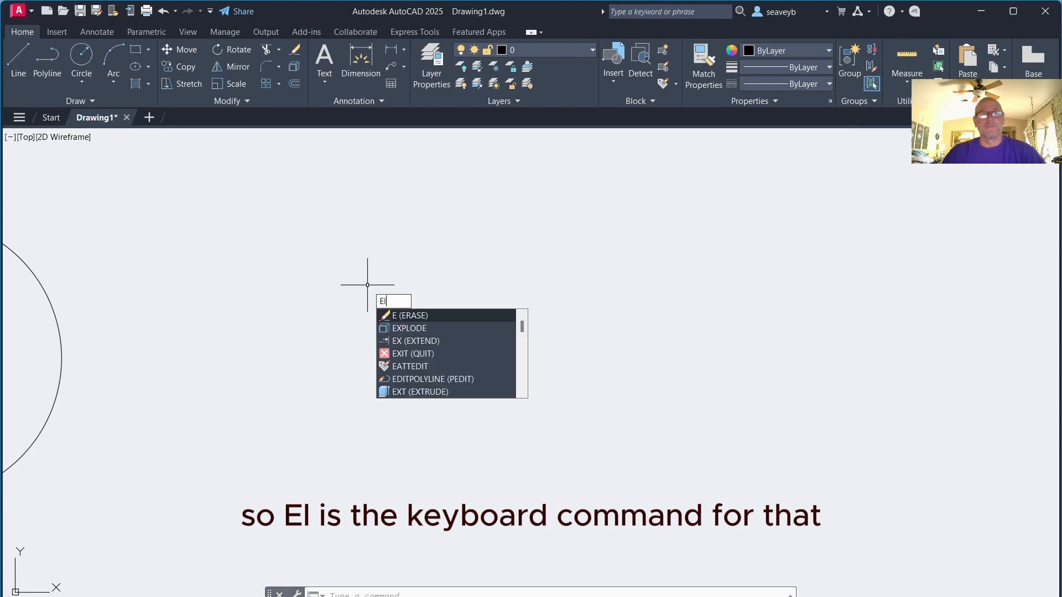
pyautogui.write('l')
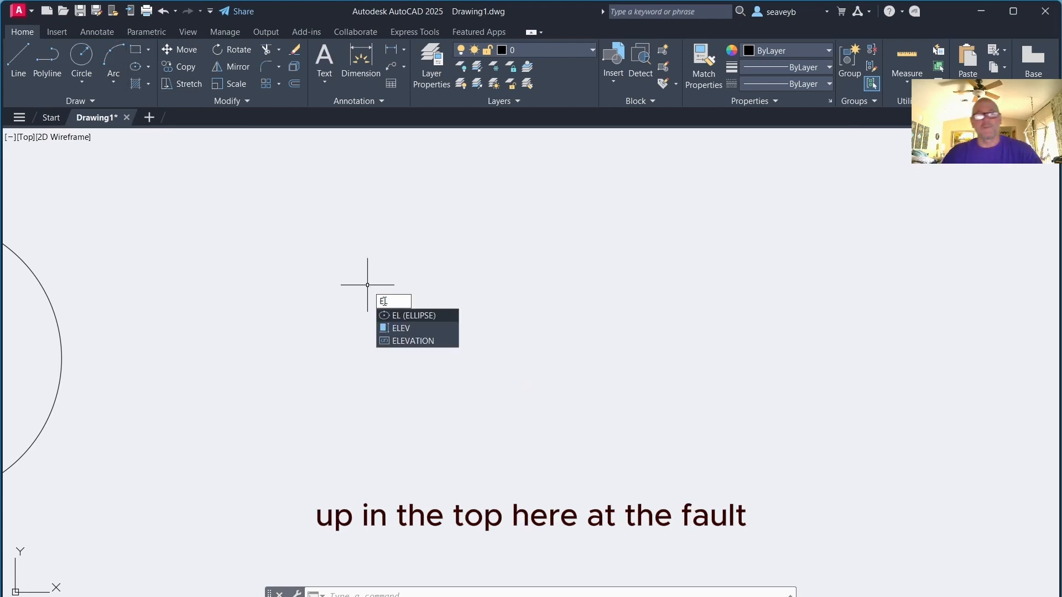
pyautogui.press('Return')
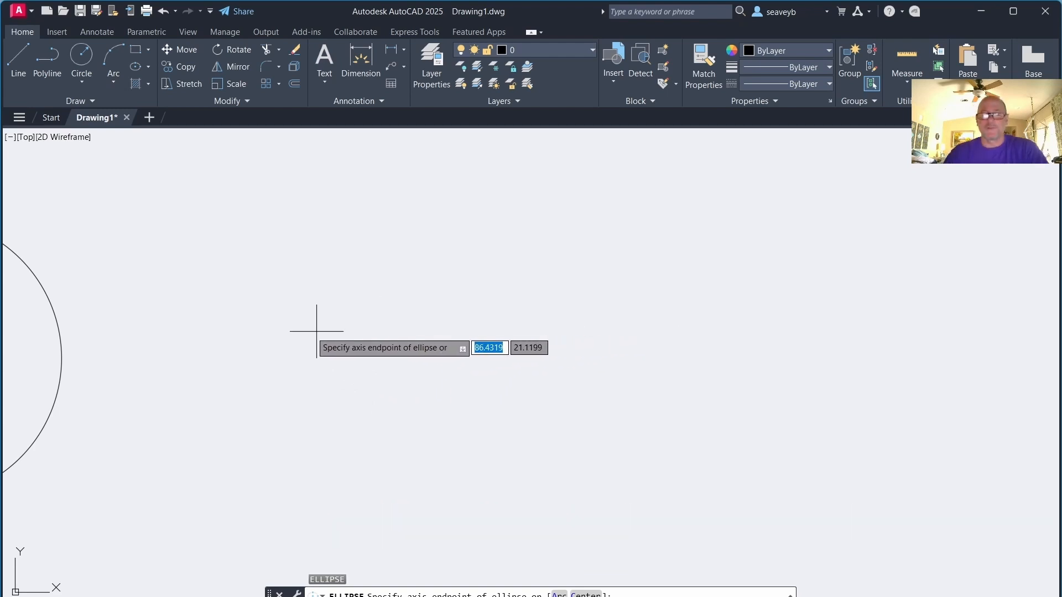
pyautogui.click(398, 334)
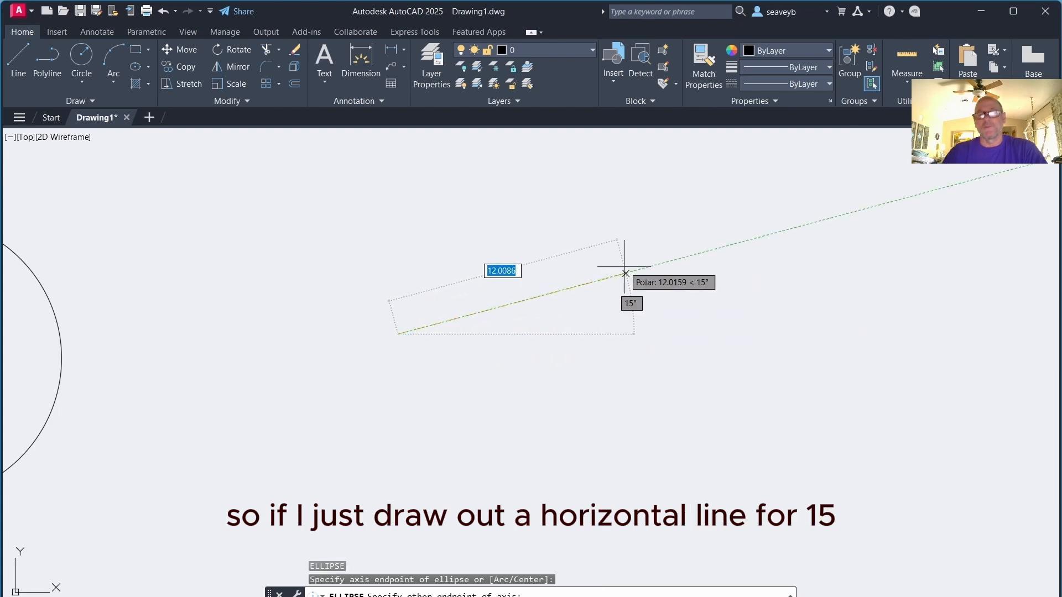
pyautogui.write('1')
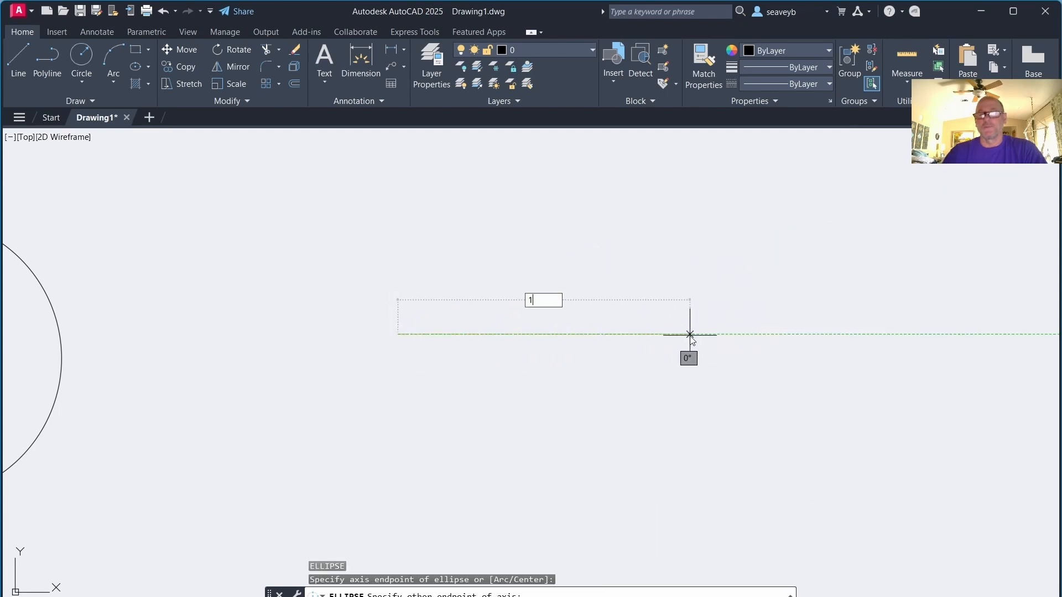
pyautogui.write('5')
pyautogui.press('Return')
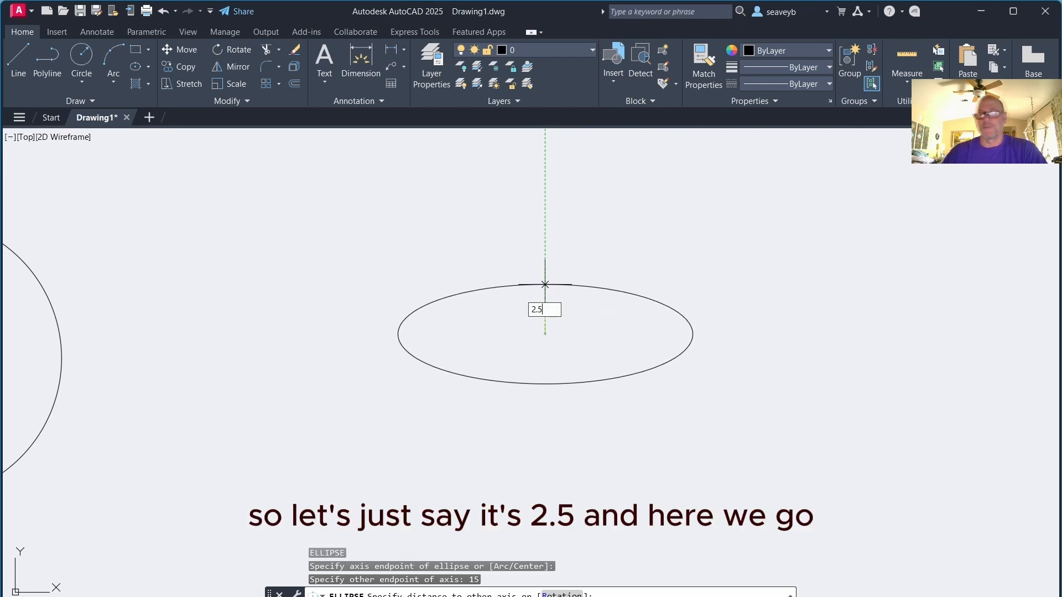
pyautogui.press('Return')
# Draw an ellipse by center at the existing ellipse's center, with an axis endpoint at its lower quadrant and 1.5 to the other axis
pyautogui.click(545, 285)
pyautogui.moveTo(639, 309); pyautogui.dragTo(339, 427, button='middle')
pyautogui.press('space')
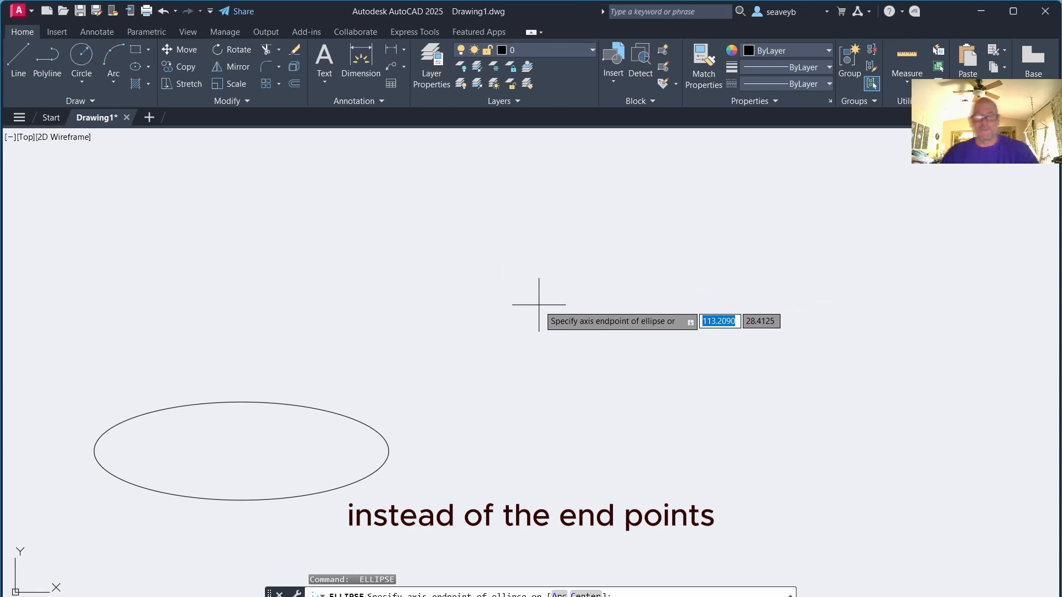
pyautogui.write('c')
pyautogui.press('Return')
pyautogui.moveTo(285, 439)
pyautogui.mouseDown(button='middle')
pyautogui.moveTo(268, 444)
pyautogui.moveTo(493, 332)
pyautogui.mouseUp(button='middle')
pyautogui.scroll(2, 493, 332)
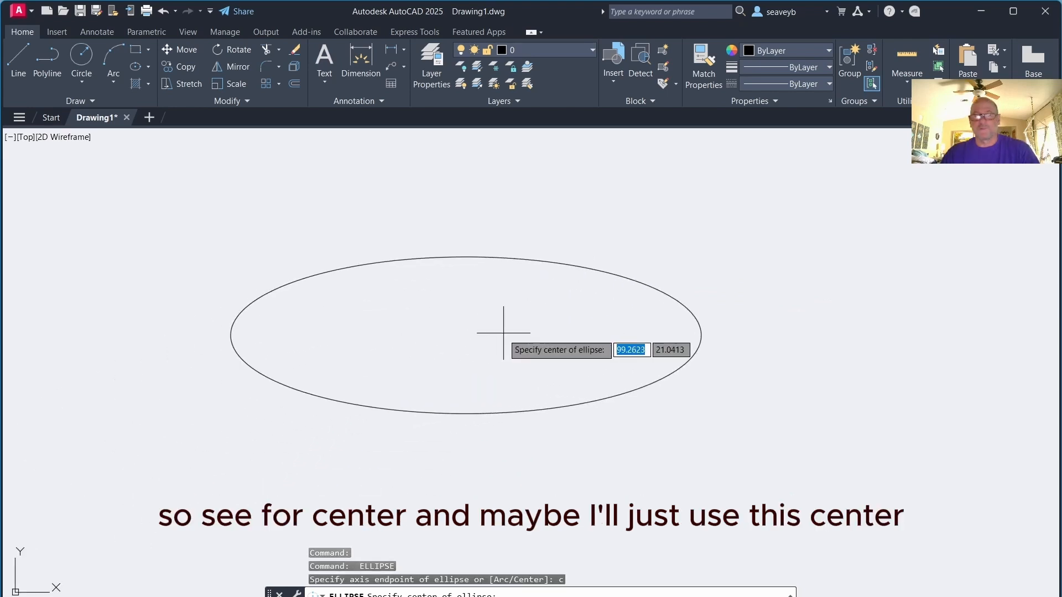
pyautogui.click(466, 335)
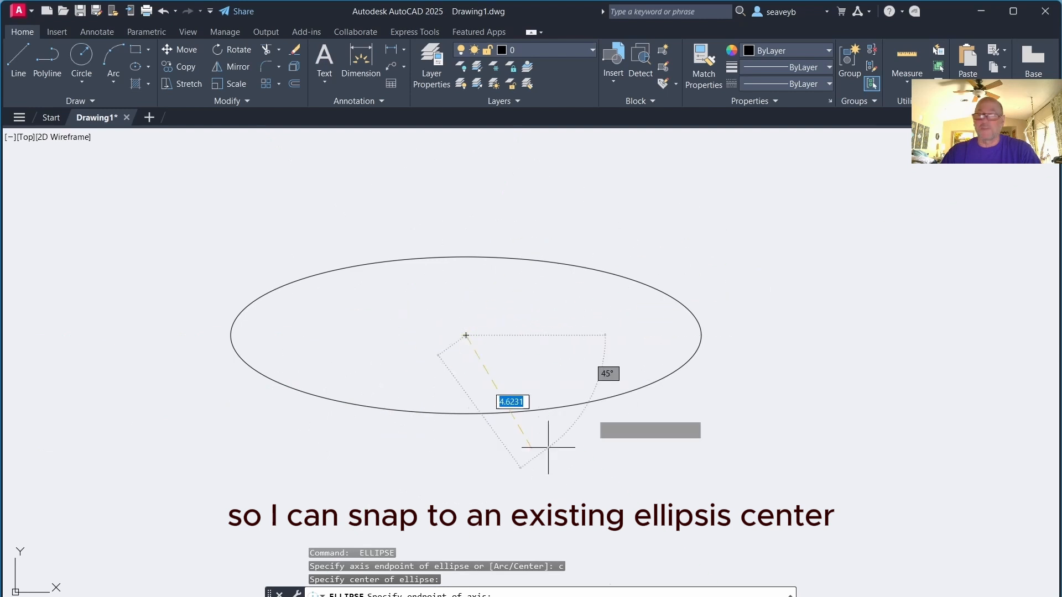
pyautogui.click(465, 413)
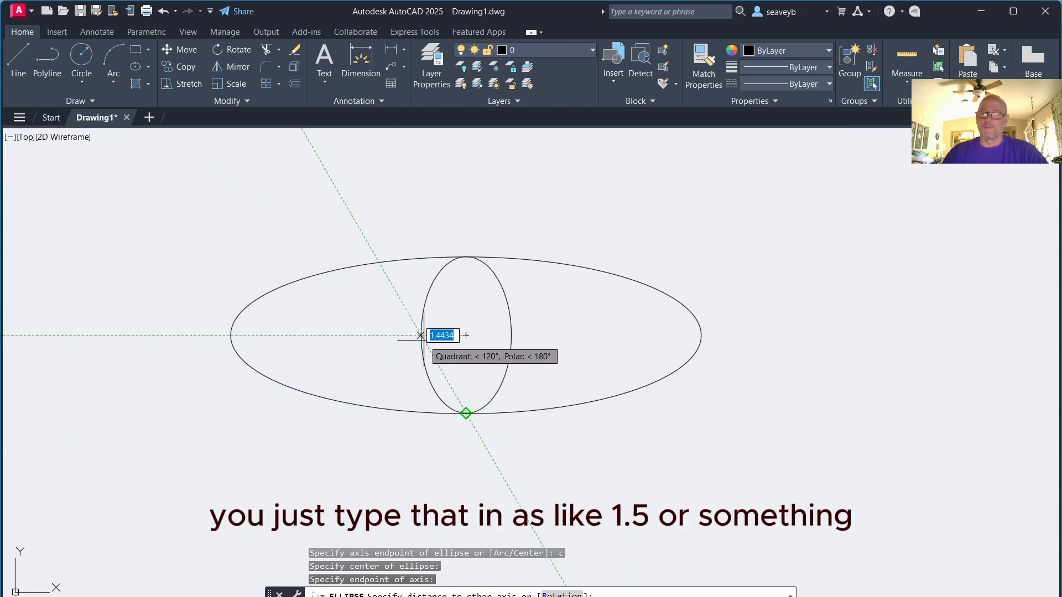
pyautogui.write('1.')
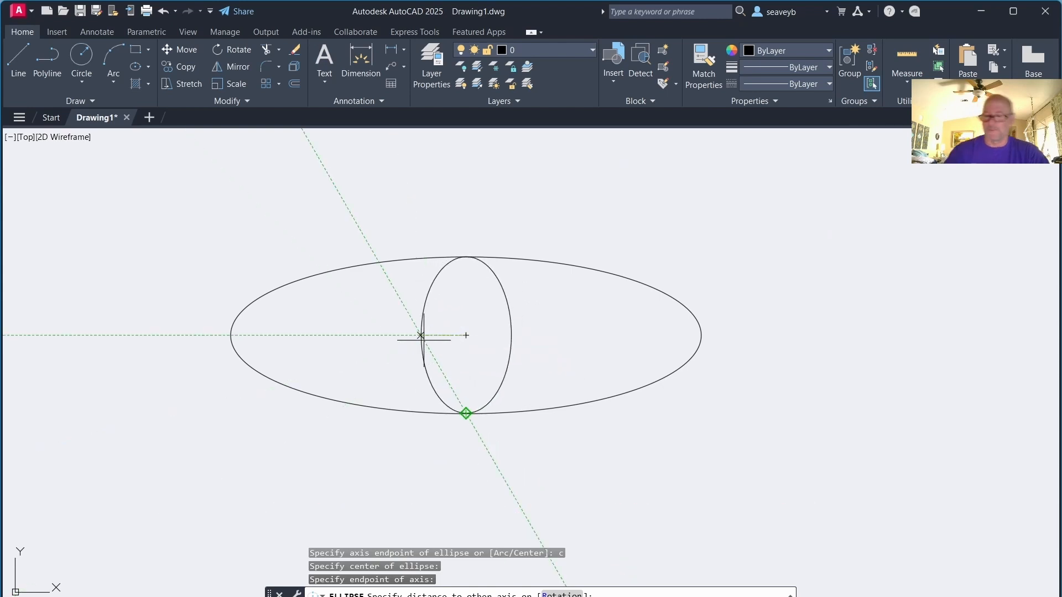
pyautogui.write('5')
pyautogui.press('Return')
# Draw an elliptical arc centered on the ellipses' center, with a freely placed axis, start angle to the right and end angle straight down
pyautogui.click(510, 353)
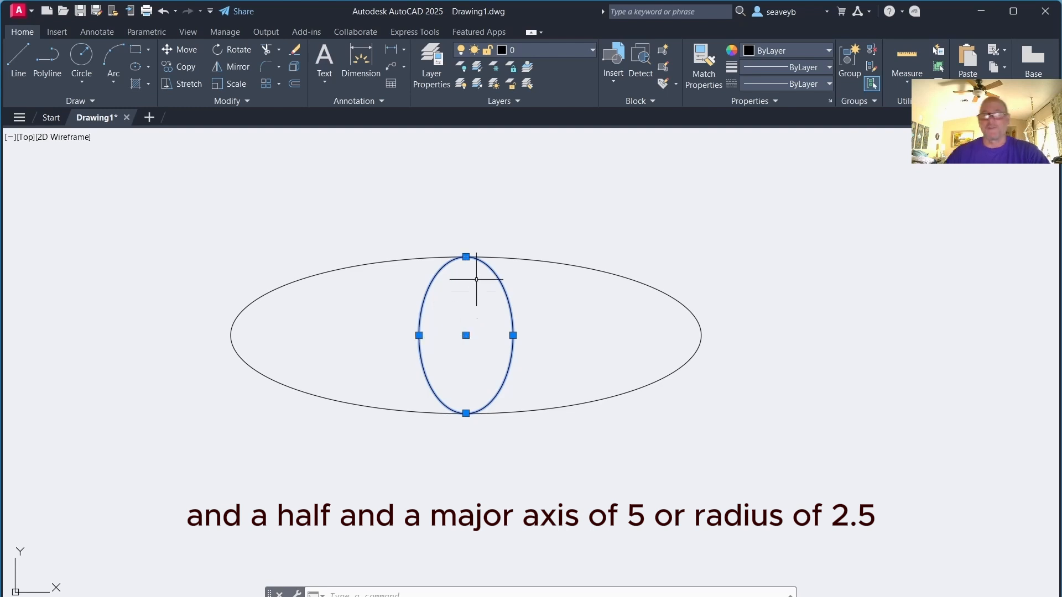
pyautogui.press('space')
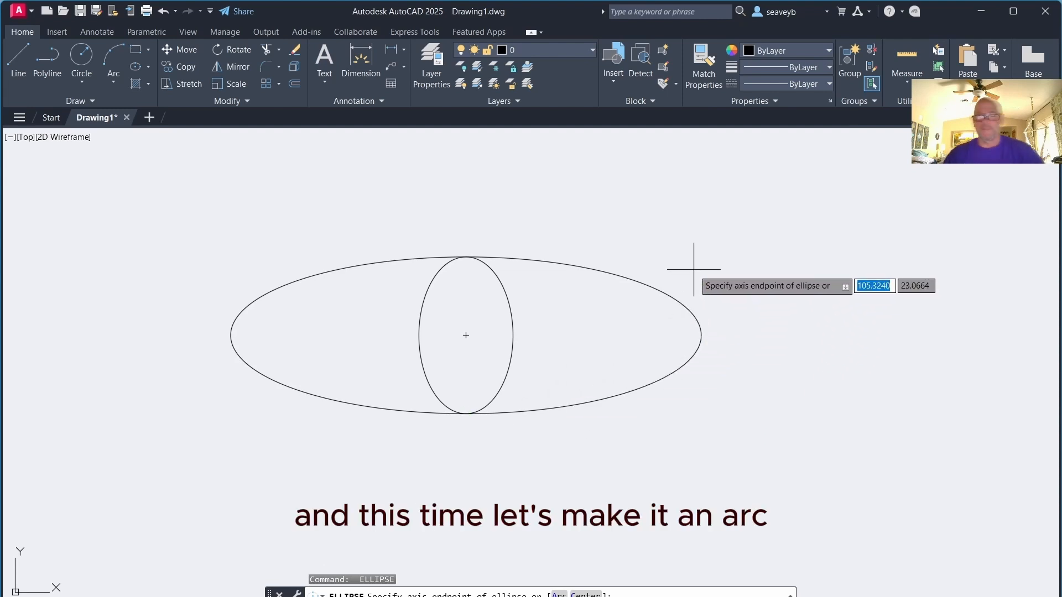
pyautogui.click(558, 595)
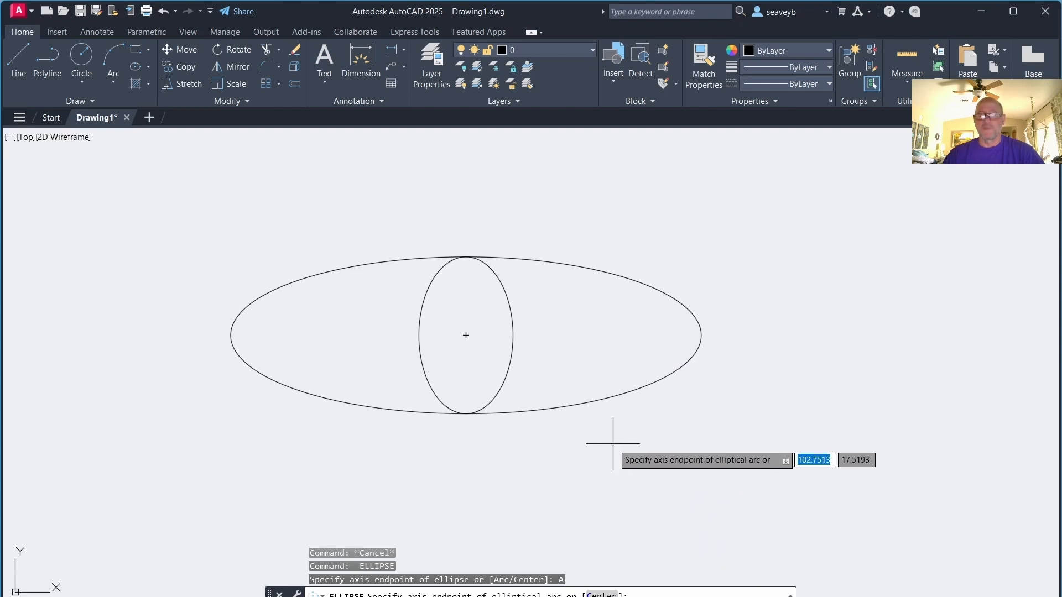
pyautogui.press('Return')
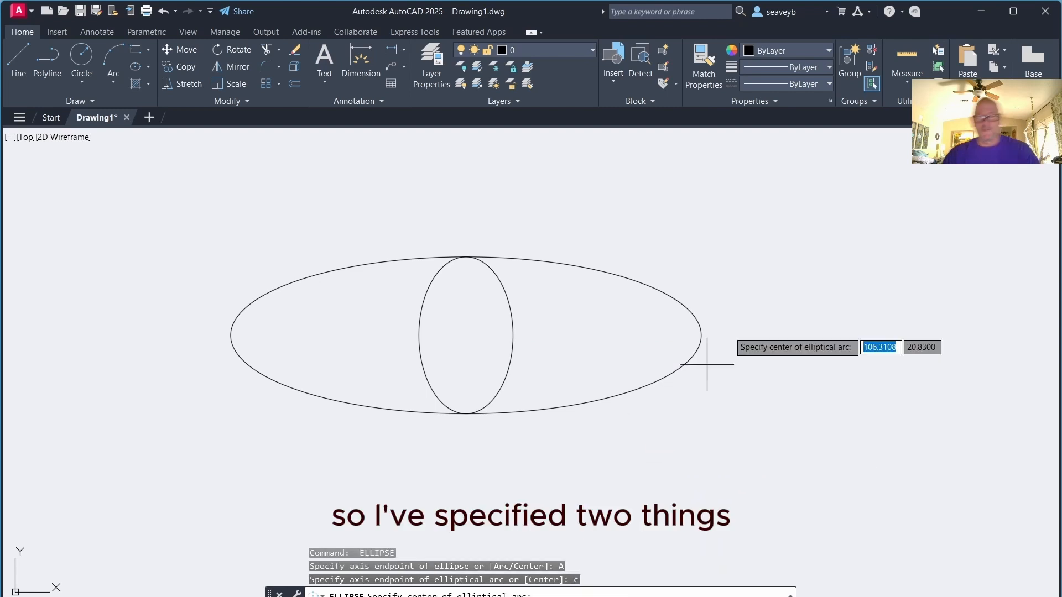
pyautogui.click(465, 335)
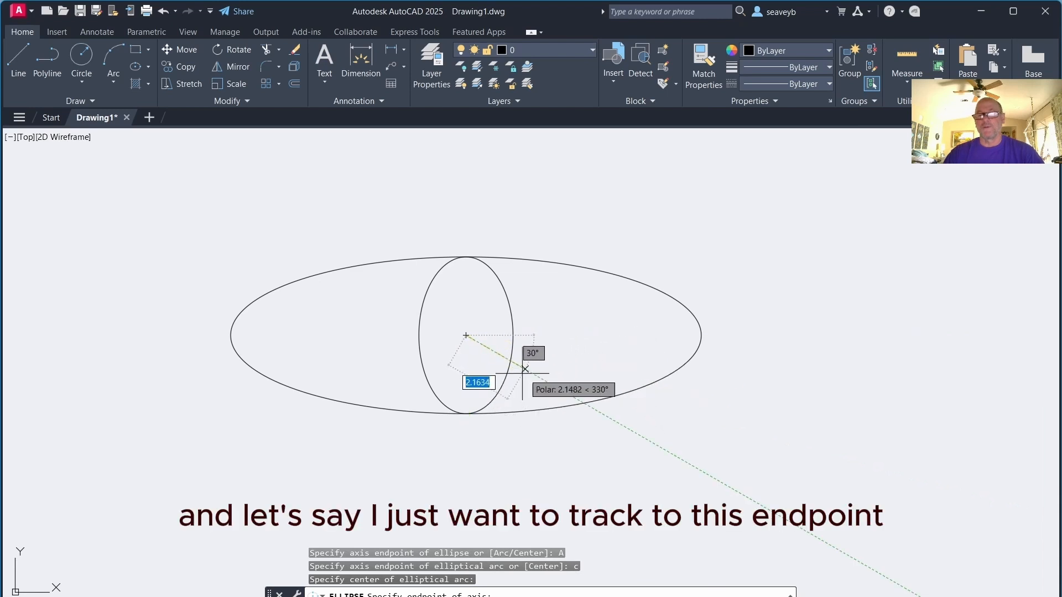
pyautogui.click(584, 403)
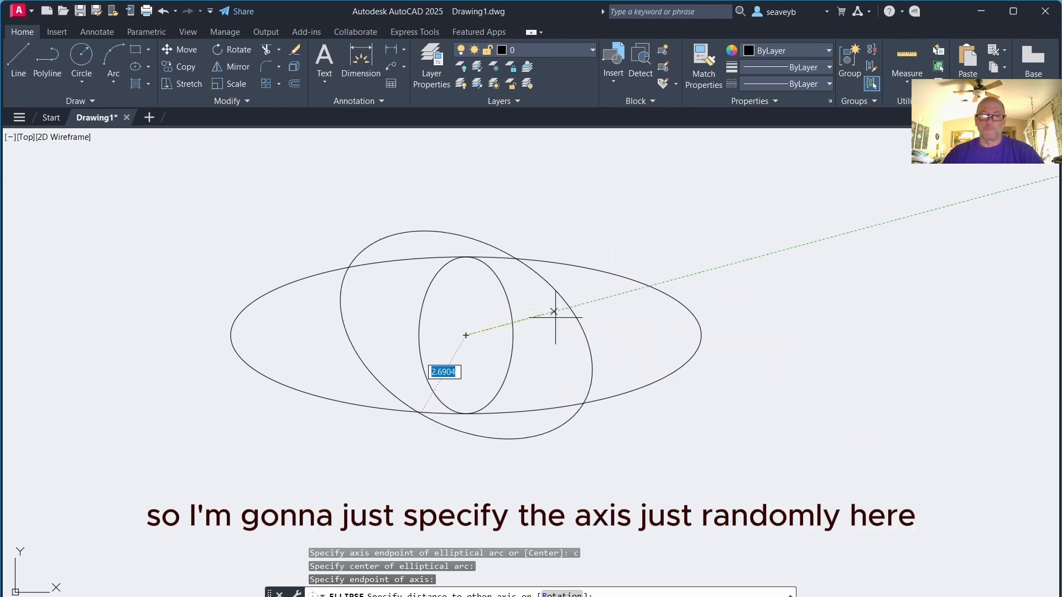
pyautogui.click(607, 213)
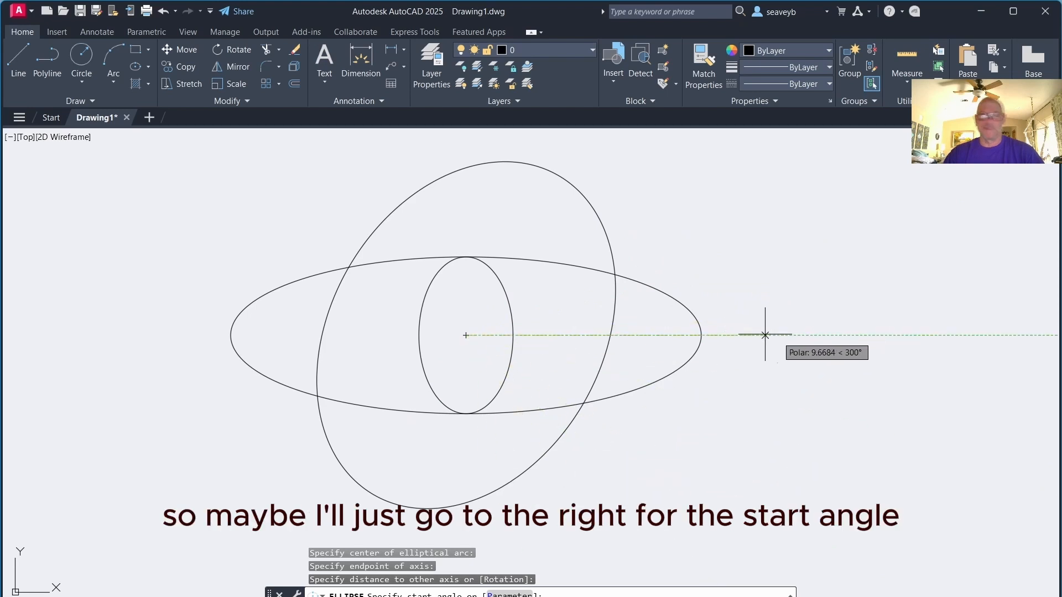
pyautogui.click(782, 335)
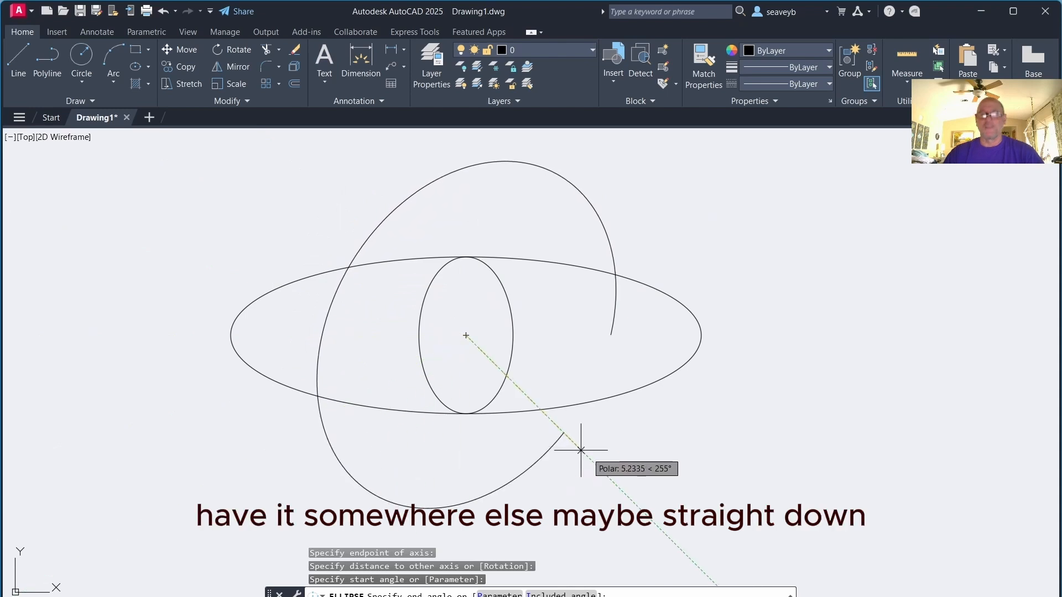
pyautogui.click(466, 497)
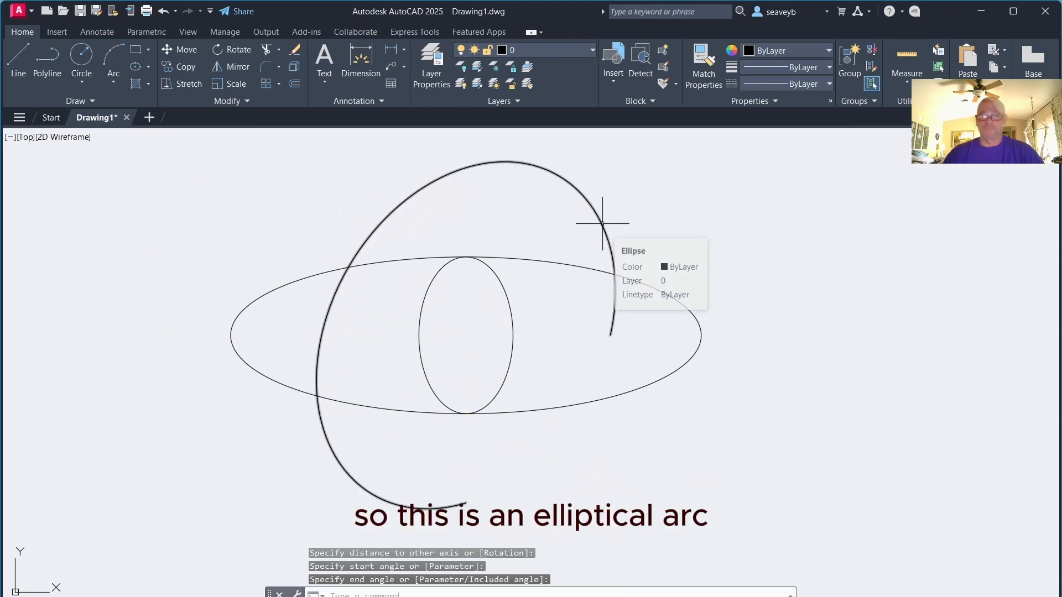
# Zoom out to view the whole drawing and review the layer list
pyautogui.scroll(-6, 544, 320)
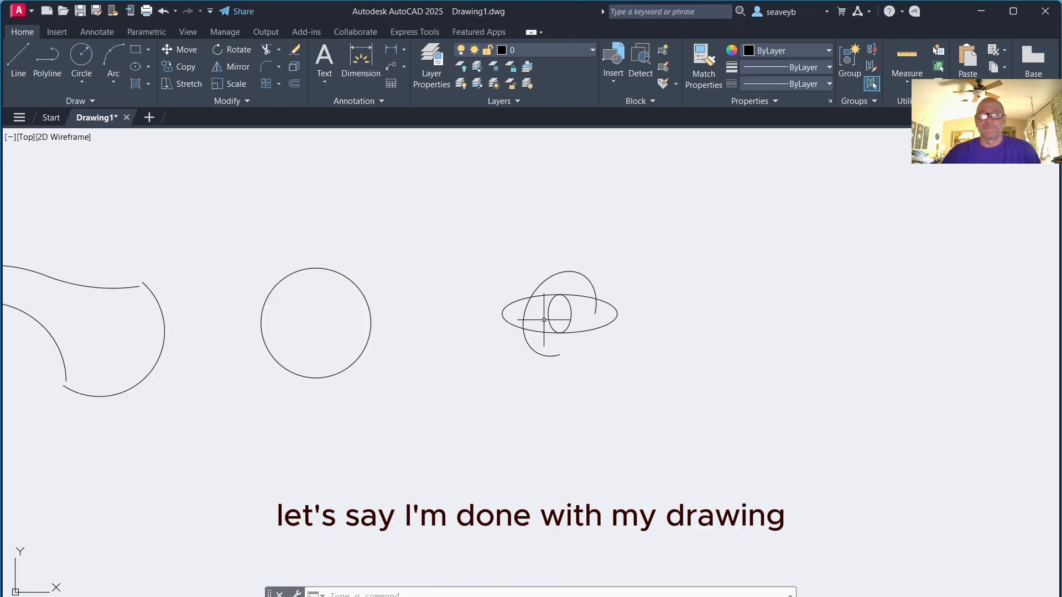
pyautogui.scroll(-2, 545, 319)
pyautogui.moveTo(486, 300); pyautogui.dragTo(640, 330, button='middle')
pyautogui.scroll(2, 641, 331)
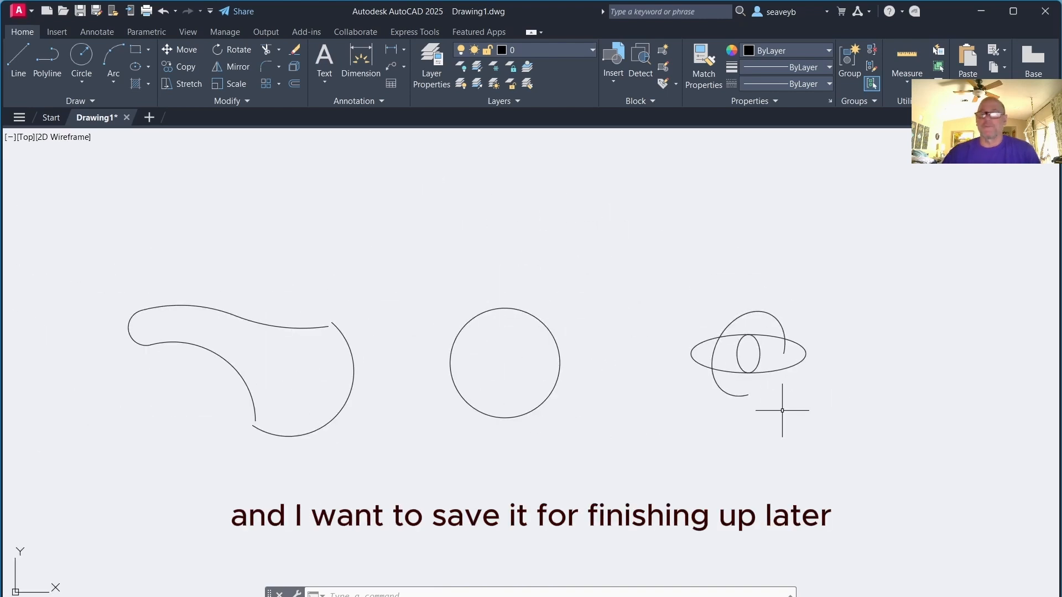
pyautogui.click(588, 50)
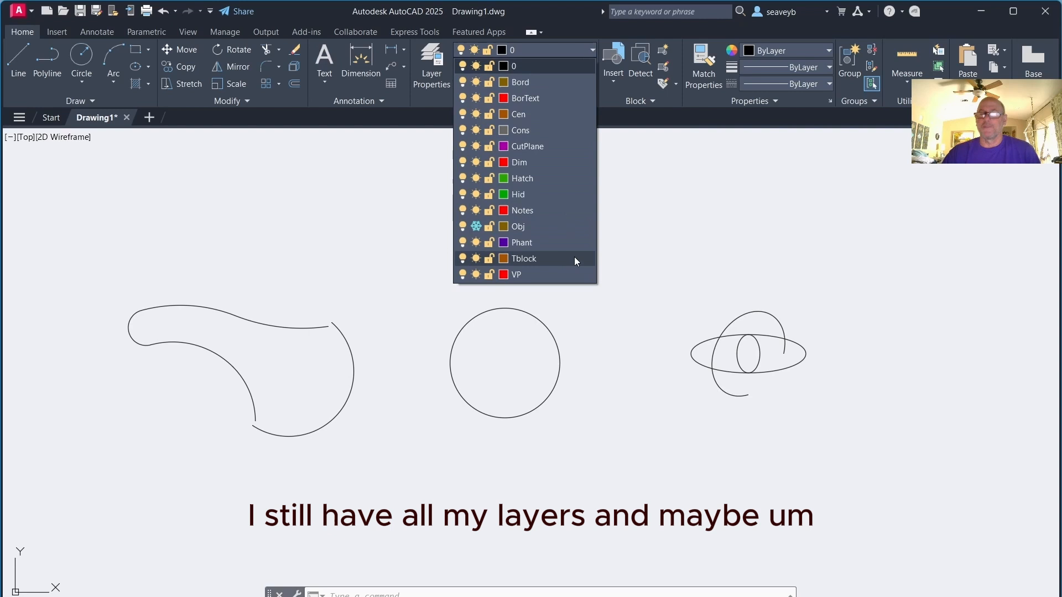
pyautogui.click(574, 48)
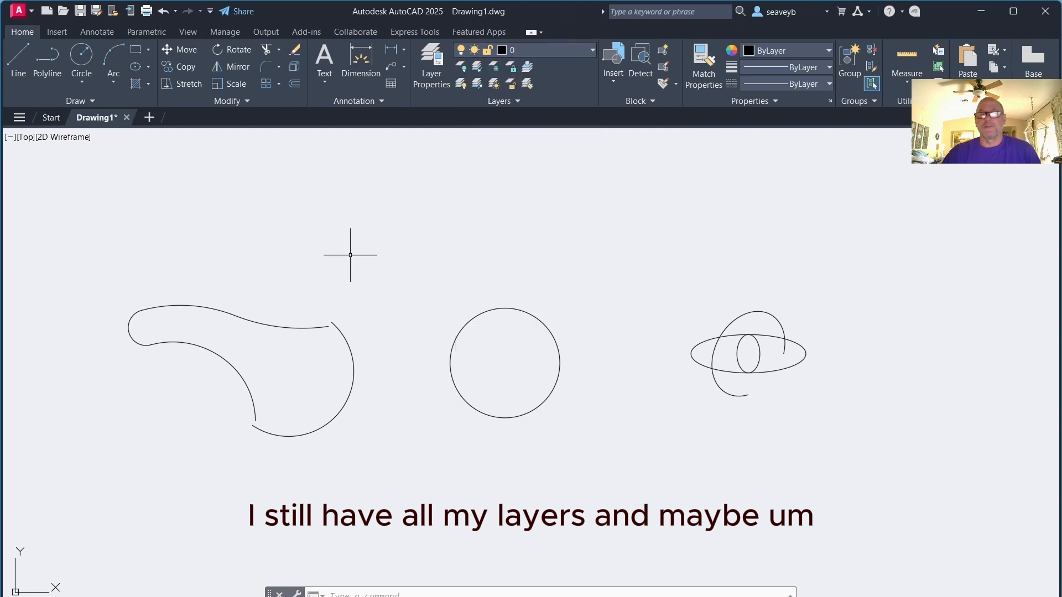
# Save the drawing in Documents as ex2.1.dwg
pyautogui.click(79, 11)
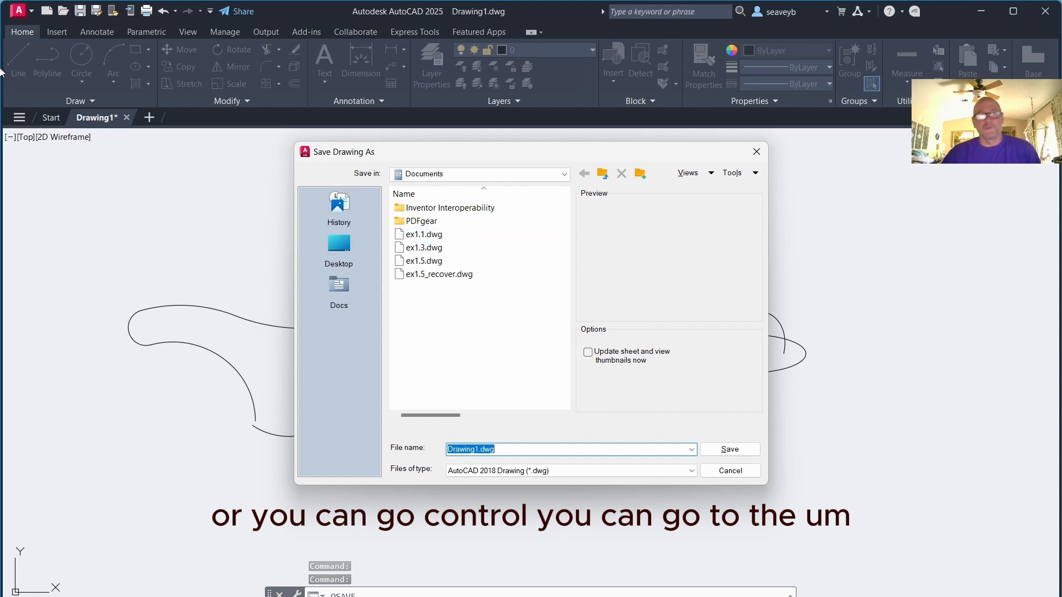
pyautogui.press('Escape')
pyautogui.click(18, 11)
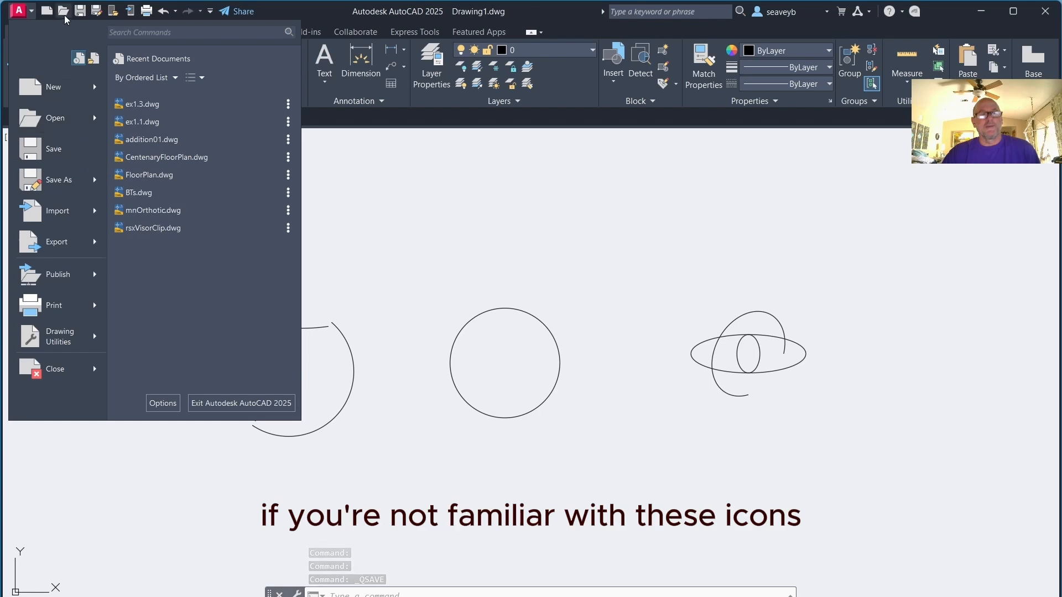
pyautogui.click(36, 151)
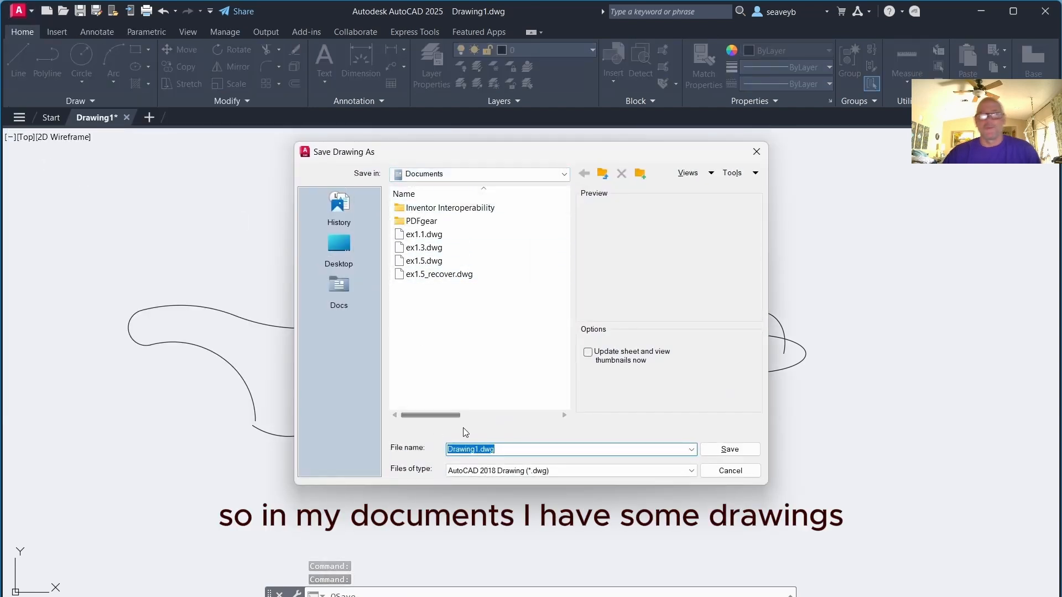
pyautogui.write('ex2.1')
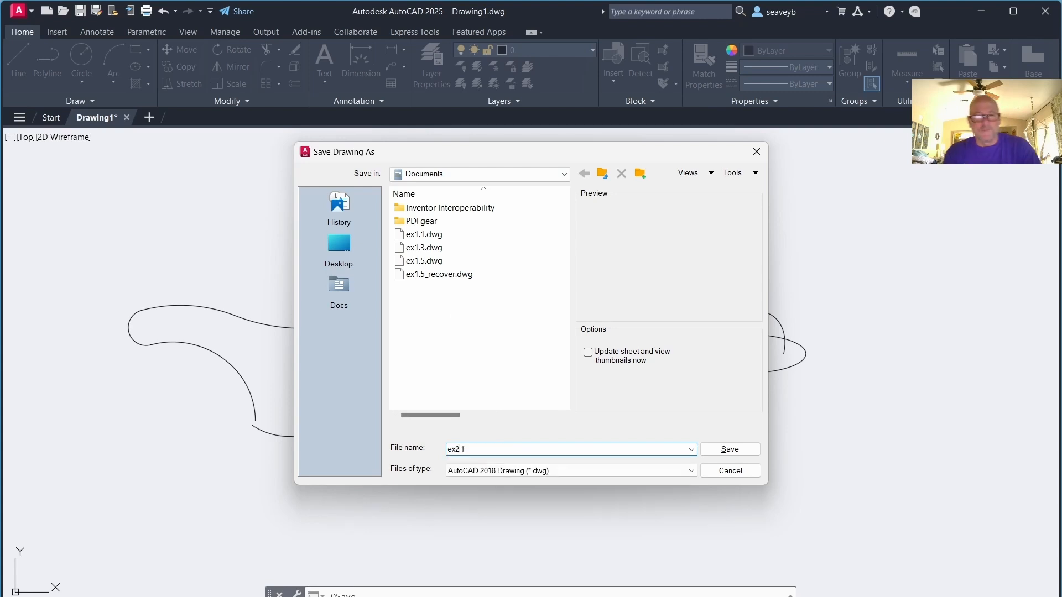
pyautogui.press('Return')
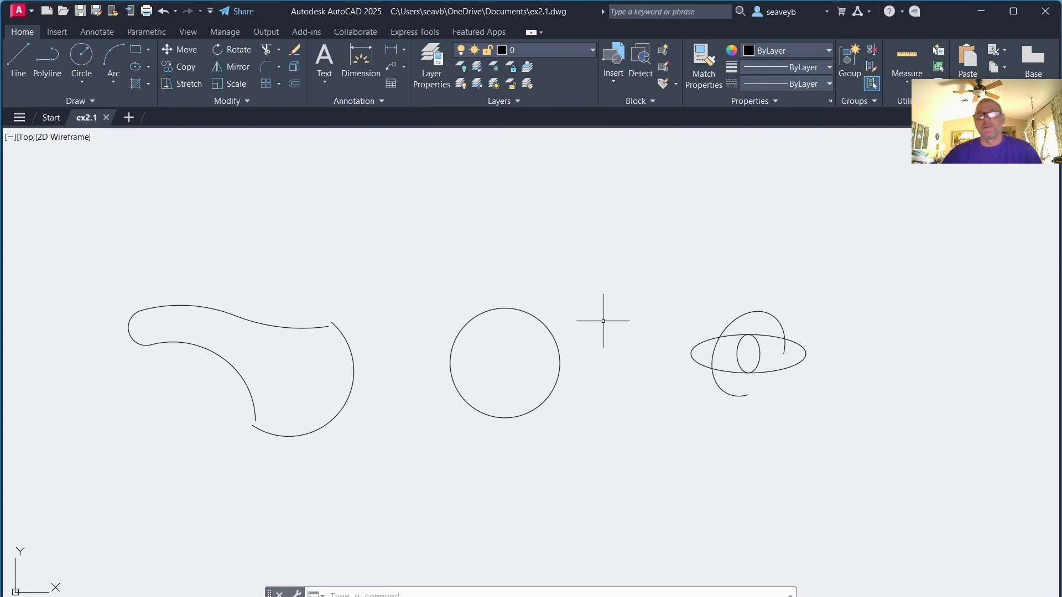
# Thaw the Obj layer and move the circle onto it
pyautogui.click(541, 322)
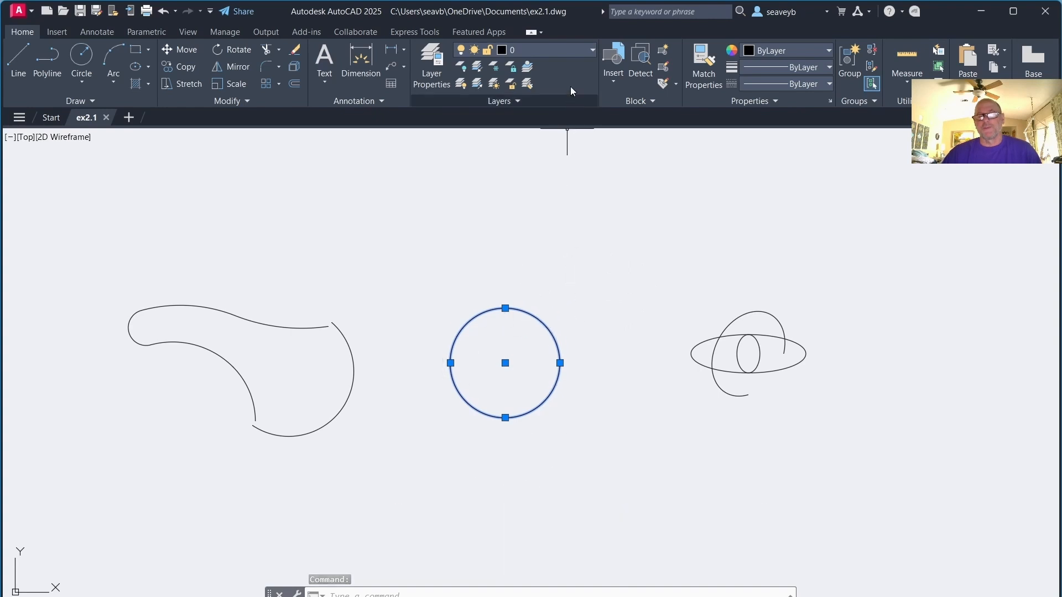
pyautogui.click(573, 48)
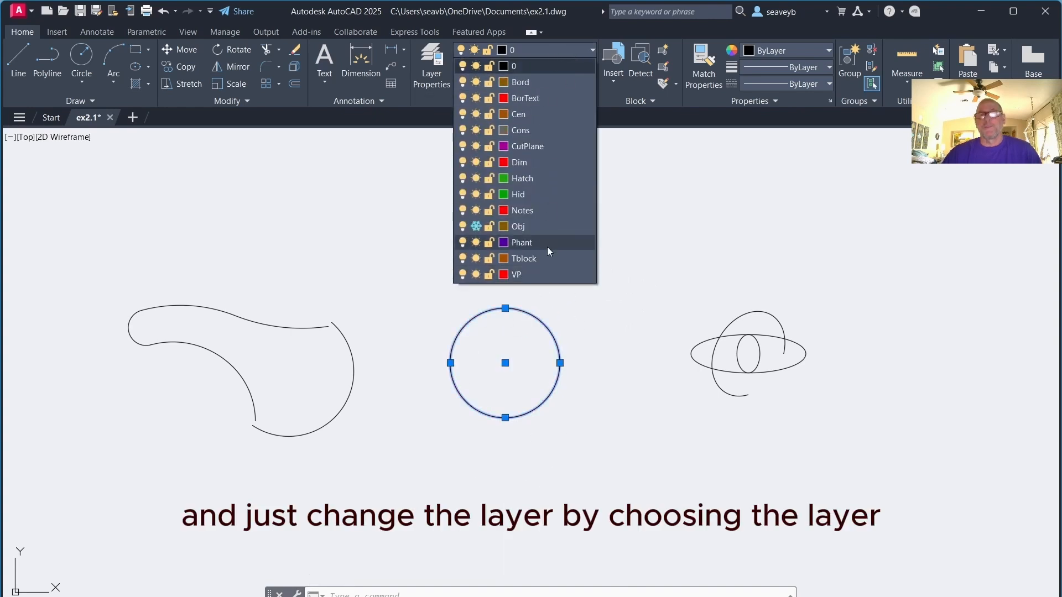
pyautogui.click(476, 226)
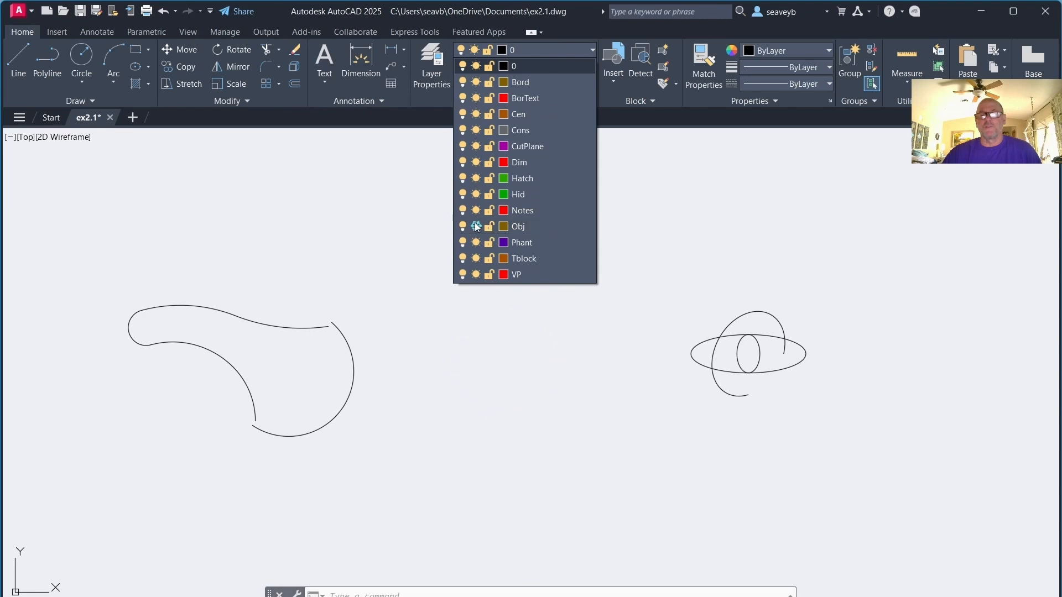
pyautogui.click(559, 227)
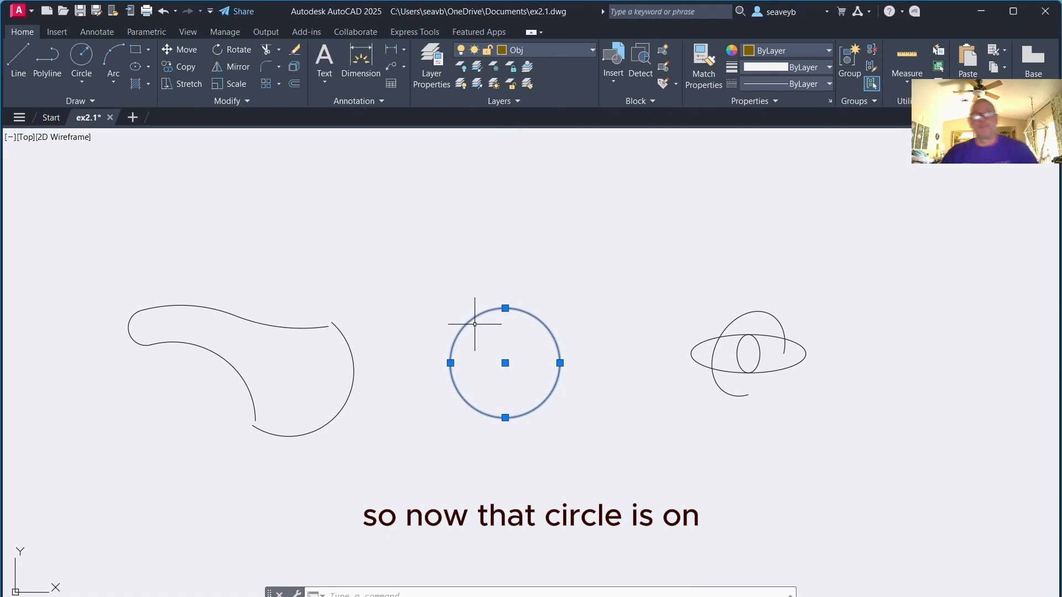
pyautogui.press('Escape')
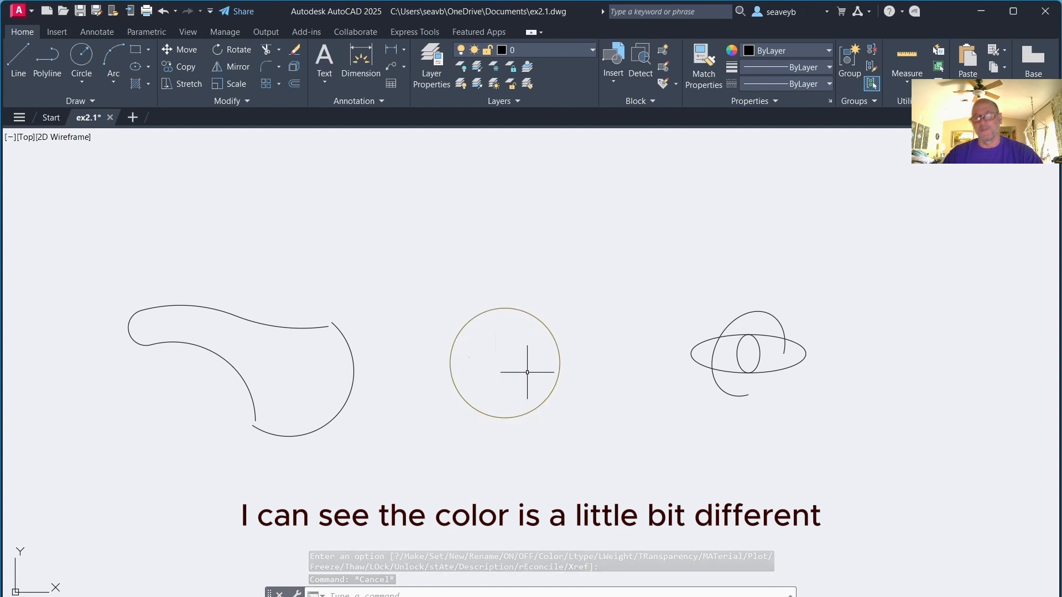
# Turn on the lineweight display
pyautogui.click(719, 596)
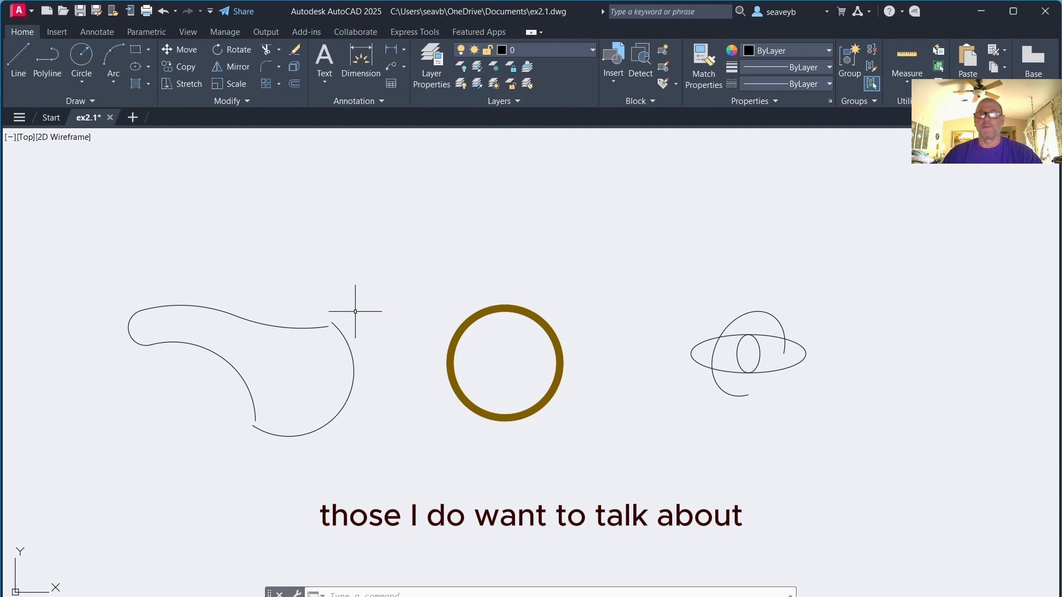
# Move the two arcs on the right side of the curved shape onto the VP layer
pyautogui.click(348, 344)
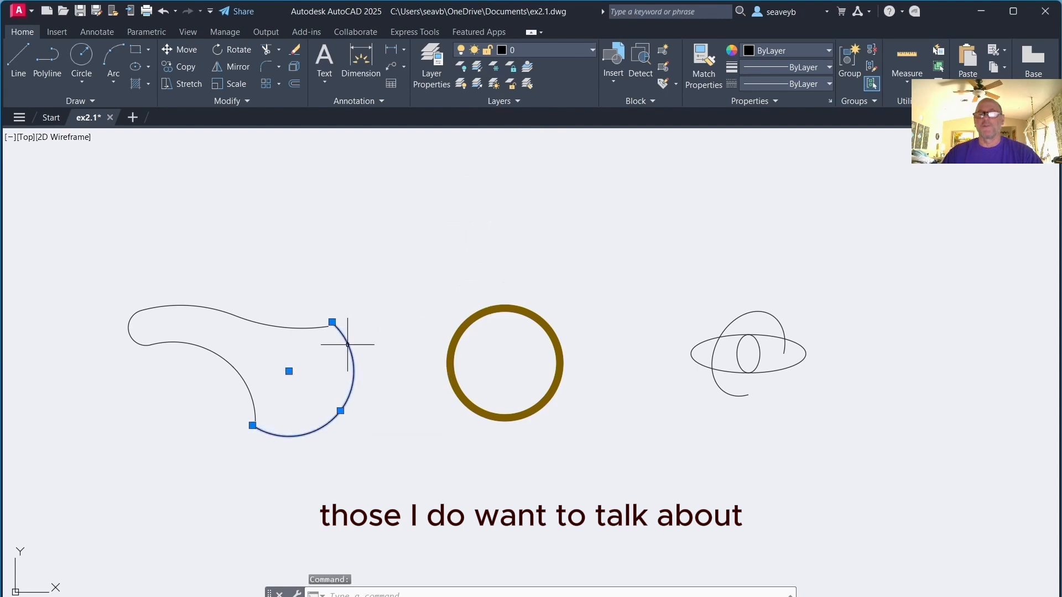
pyautogui.click(314, 329)
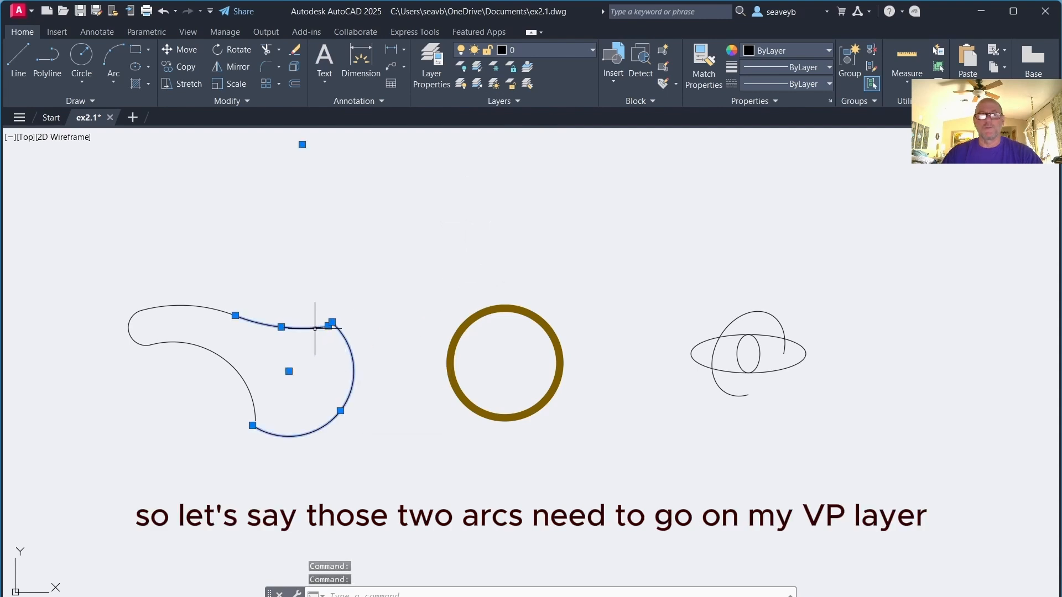
pyautogui.click(583, 51)
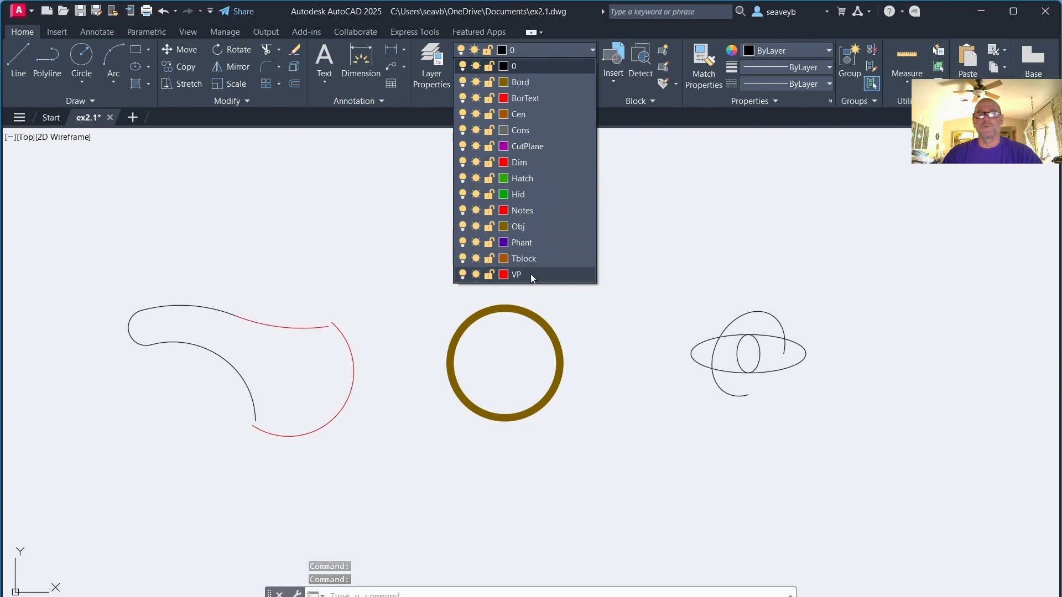
pyautogui.click(546, 275)
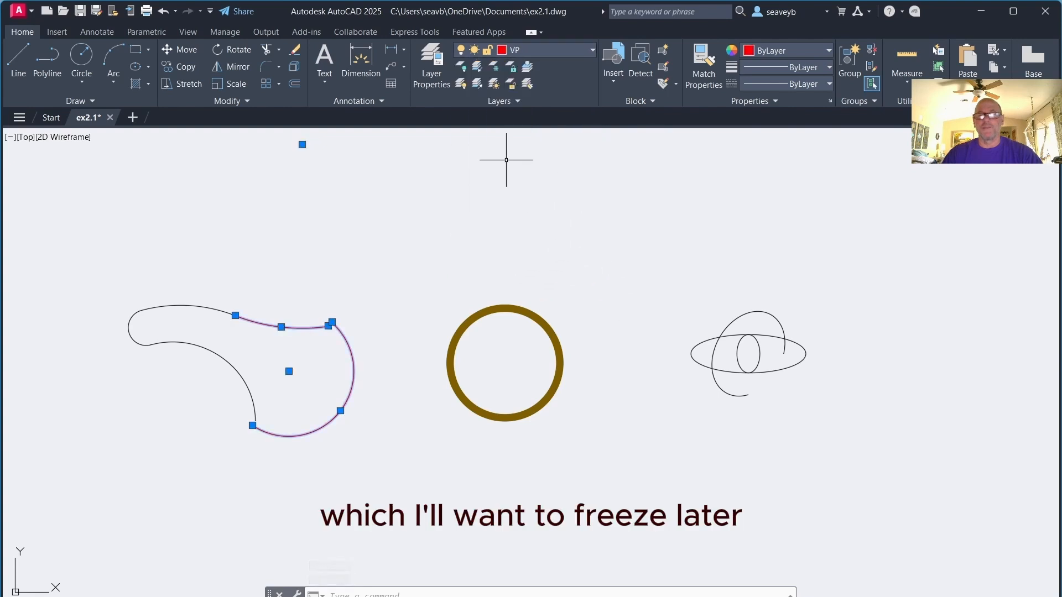
pyautogui.press('Escape')
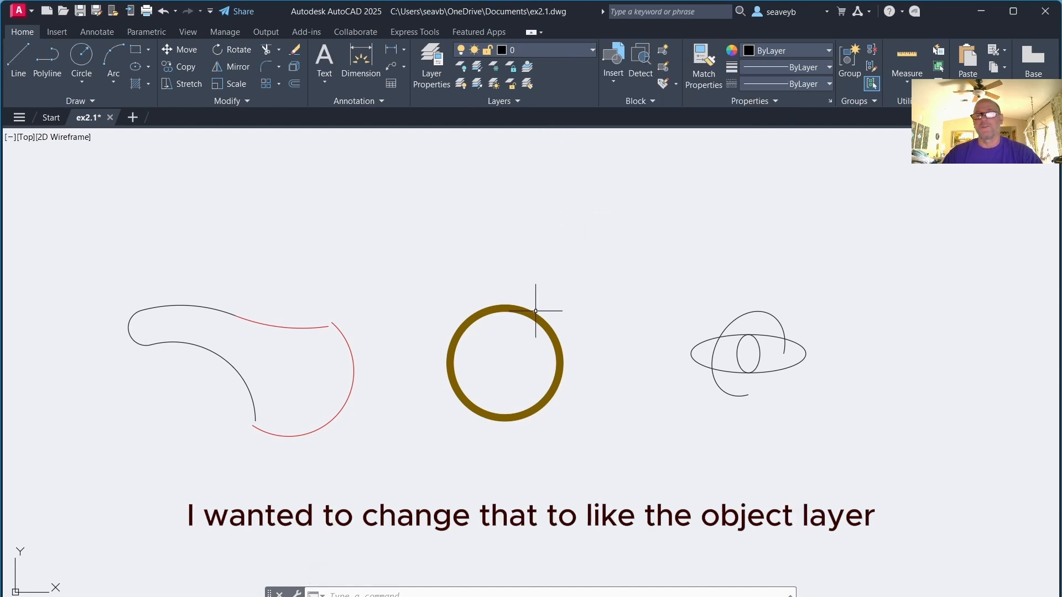
# Make the circle's Obj layer the current layer by selecting the circle with Make Current
pyautogui.click(535, 310)
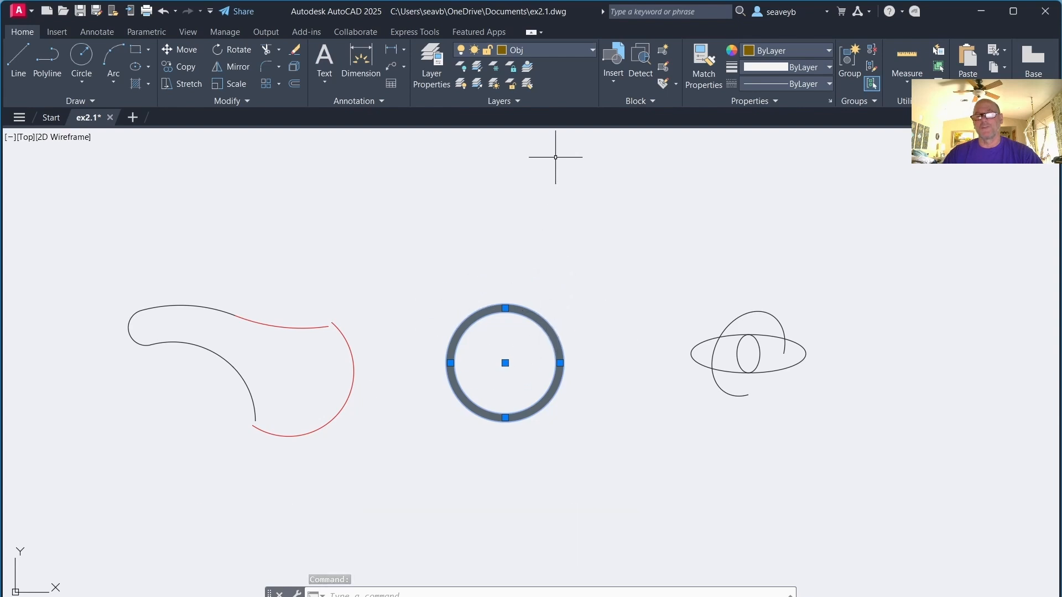
pyautogui.click(527, 67)
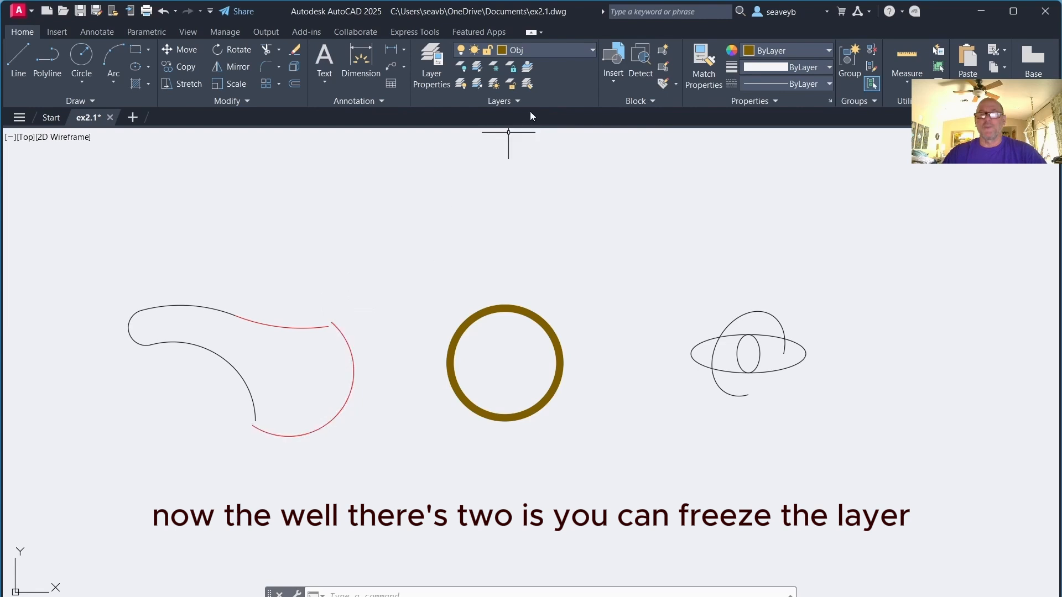
# Freeze the VP layer by picking one of the red arcs with the Freeze layer tool
pyautogui.click(305, 328)
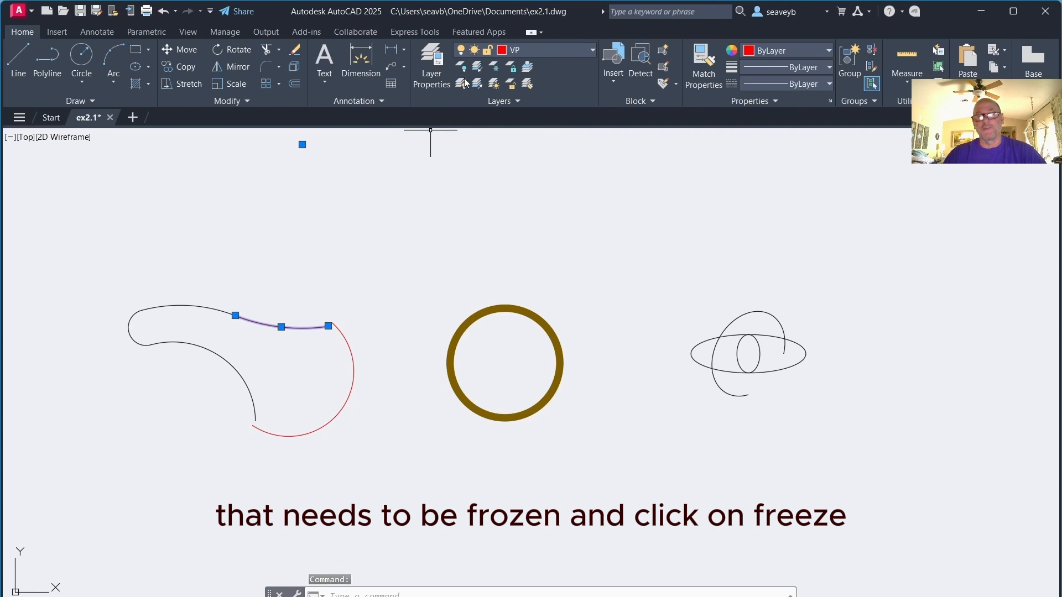
pyautogui.click(497, 70)
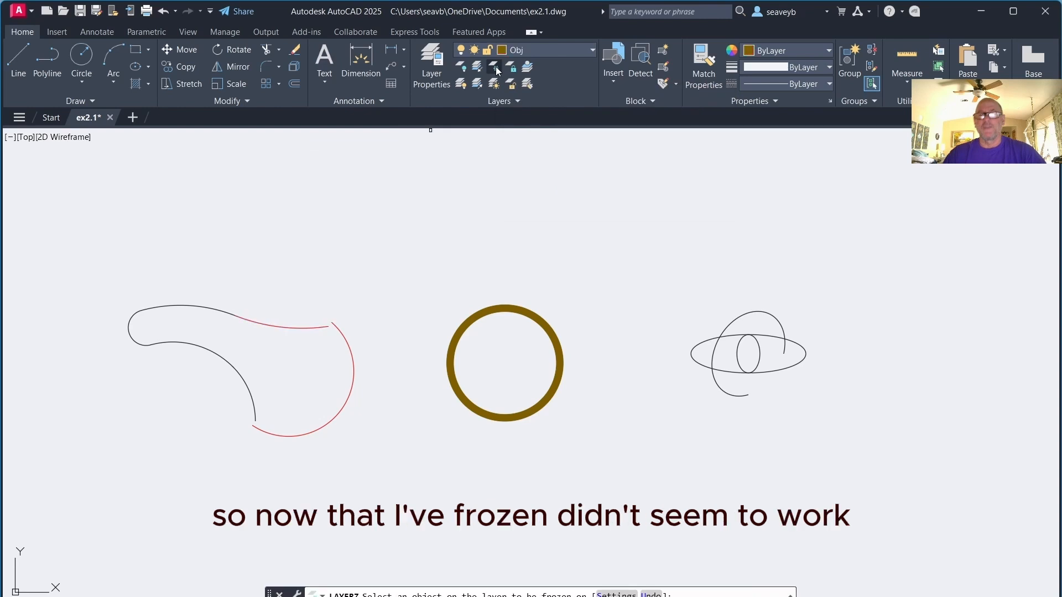
pyautogui.click(586, 49)
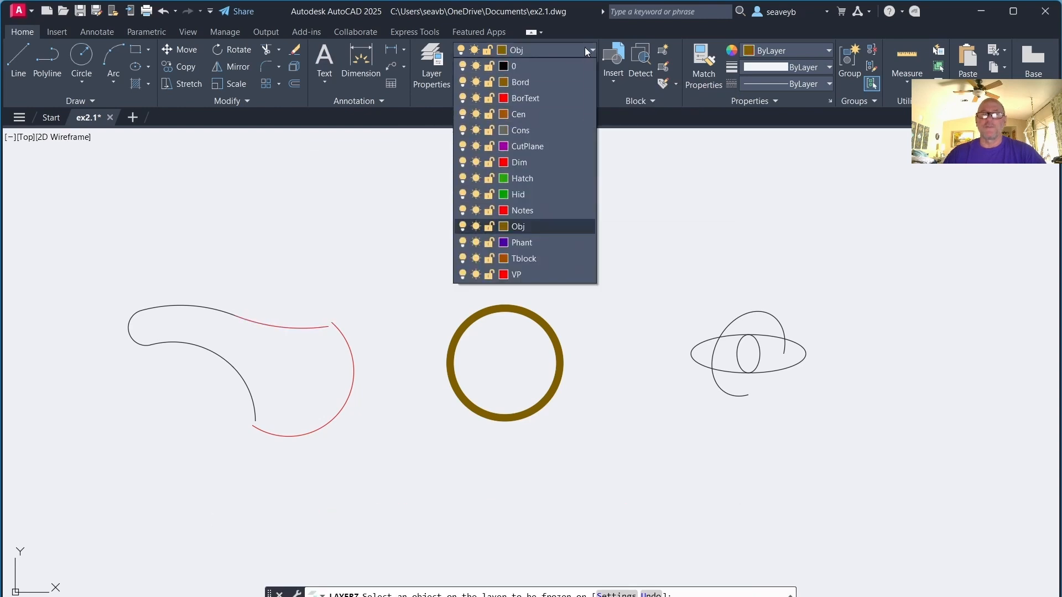
pyautogui.click(302, 328)
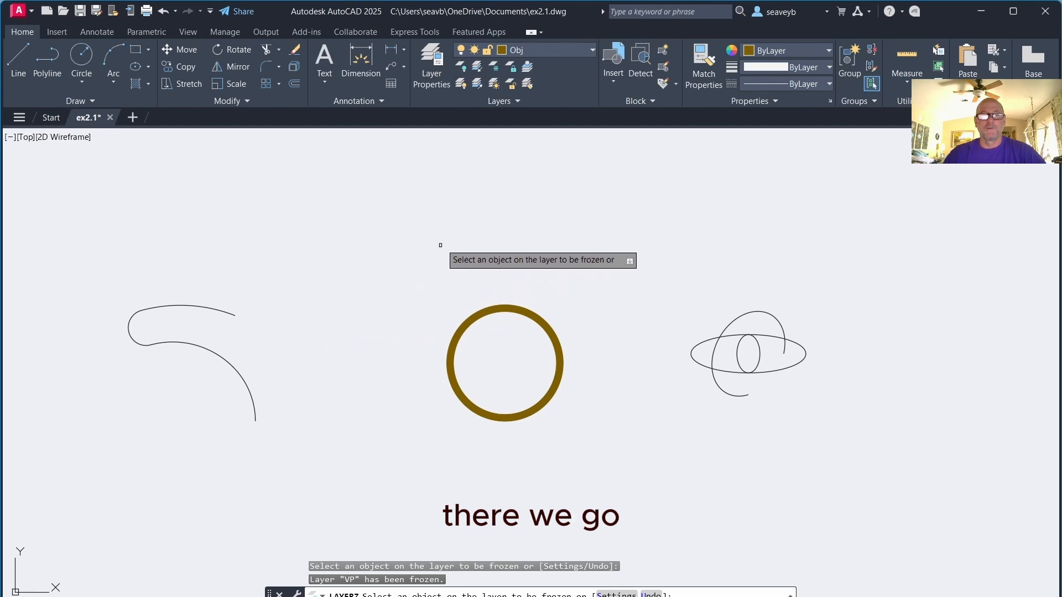
pyautogui.press('Return')
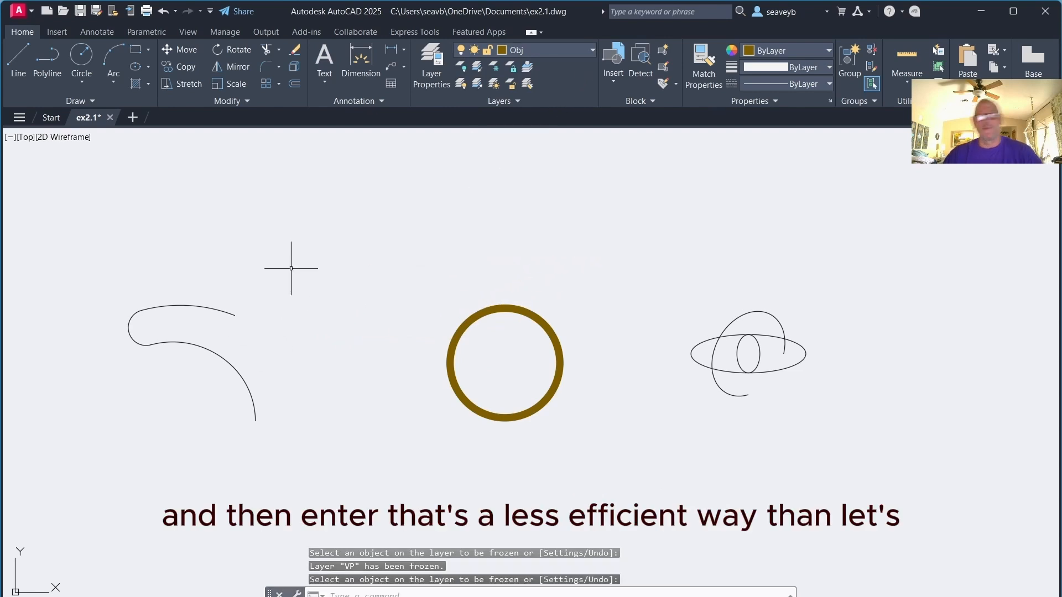
# Thaw the VP layer from the layer list and freeze it again
pyautogui.click(579, 49)
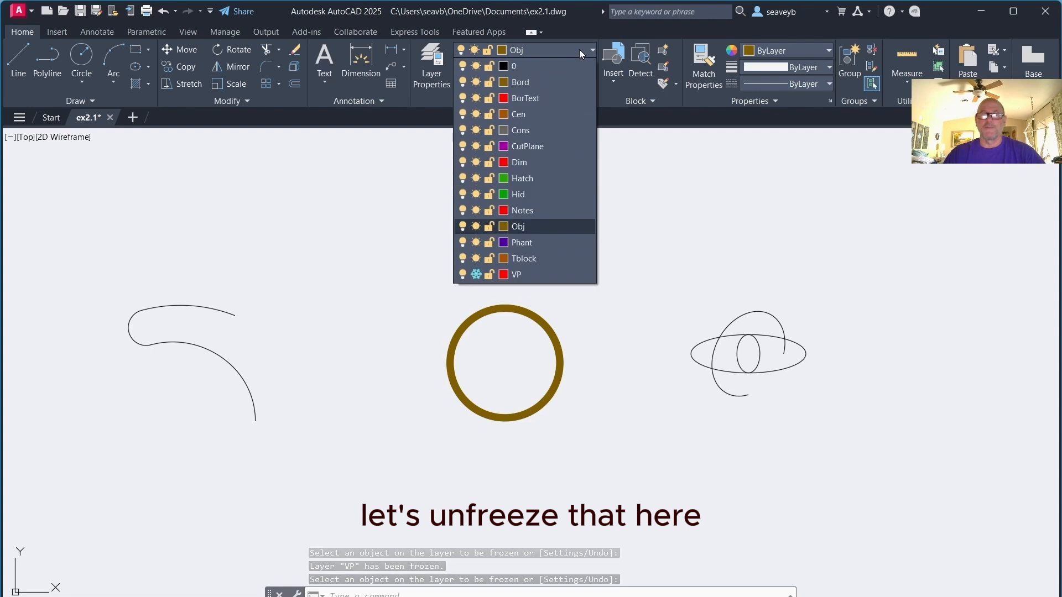
pyautogui.click(476, 274)
pyautogui.click(575, 51)
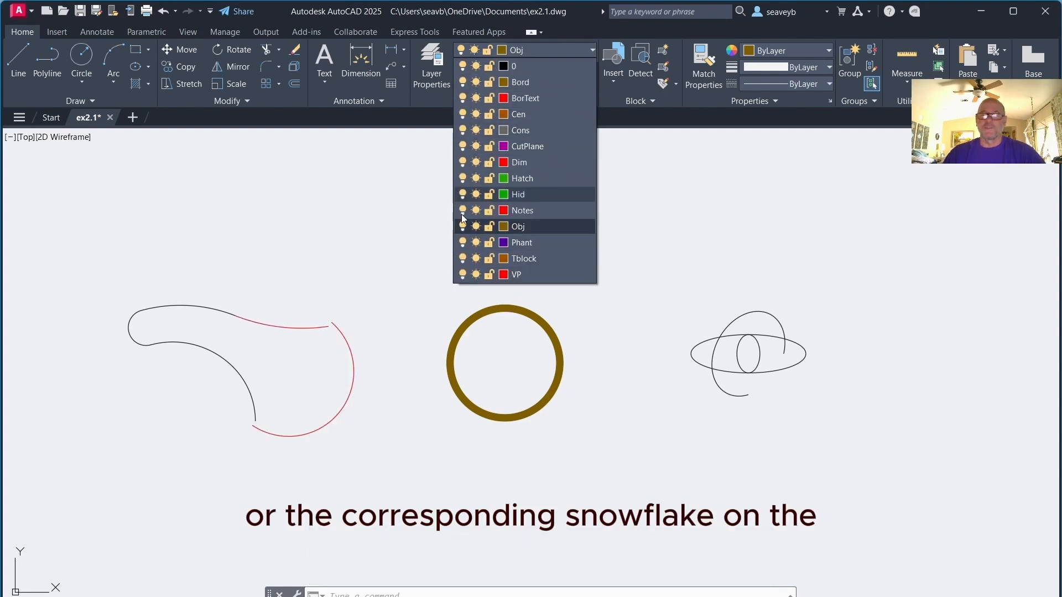
pyautogui.click(476, 274)
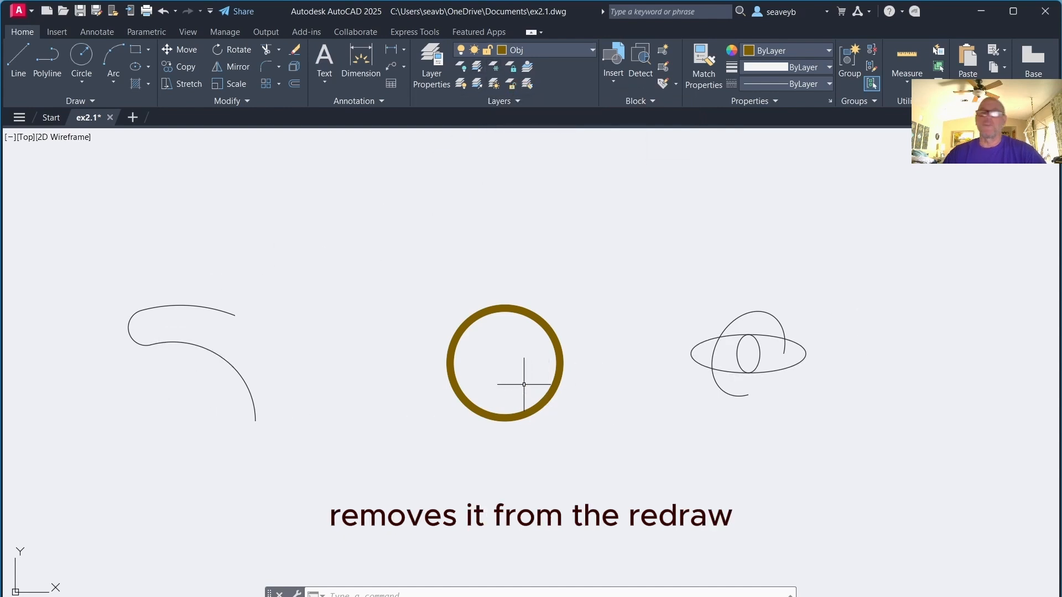
pyautogui.scroll(5, 524, 384)
pyautogui.scroll(-7, 524, 385)
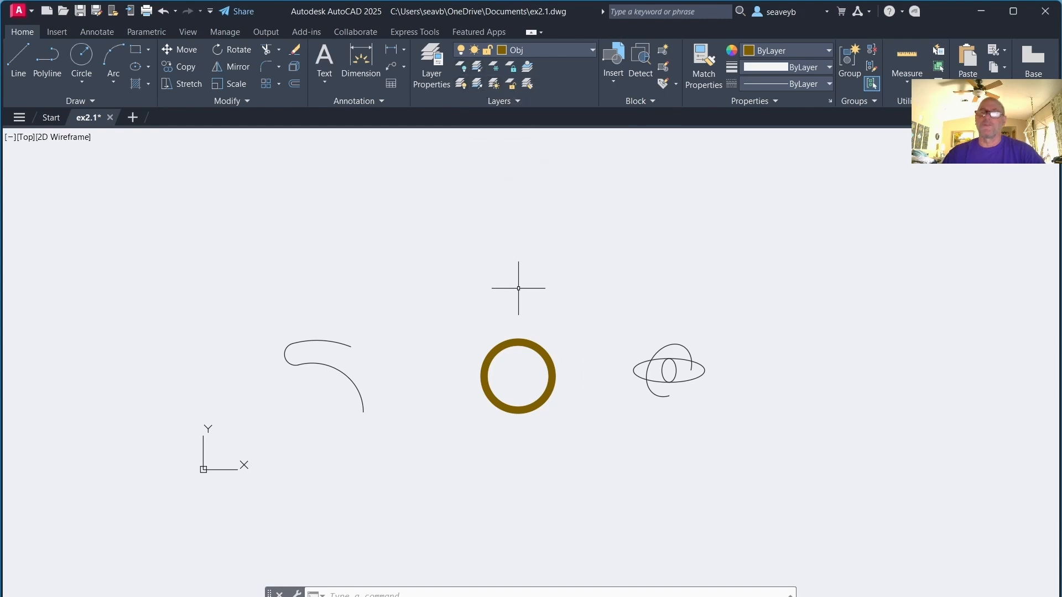
pyautogui.scroll(2, 518, 288)
pyautogui.scroll(2, 519, 291)
pyautogui.moveTo(519, 291)
pyautogui.mouseDown(button='middle')
pyautogui.moveTo(531, 237)
pyautogui.moveTo(569, 196)
pyautogui.mouseUp(button='middle')
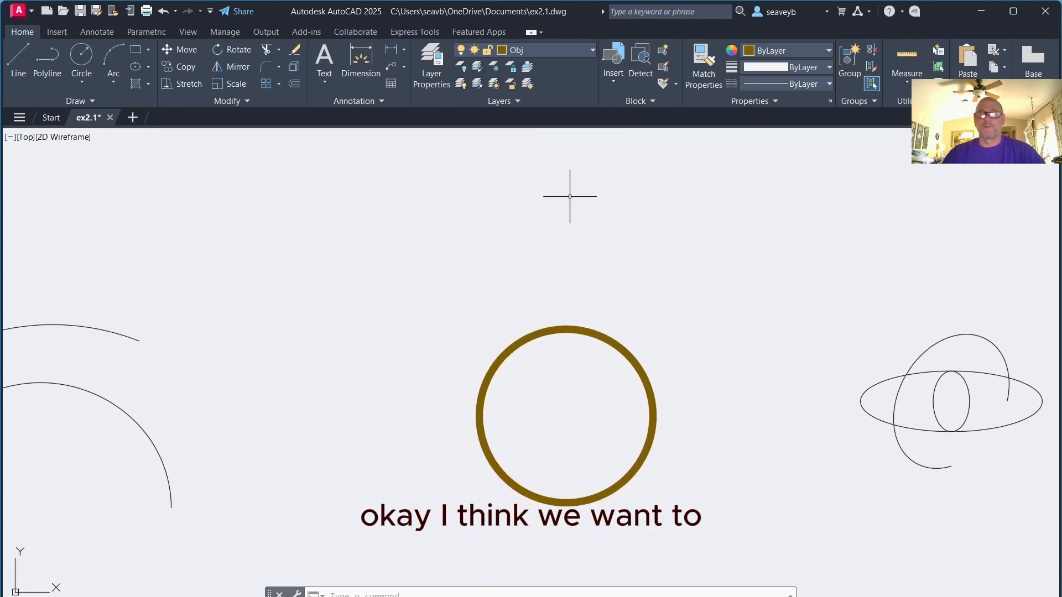
pyautogui.scroll(-2, 568, 197)
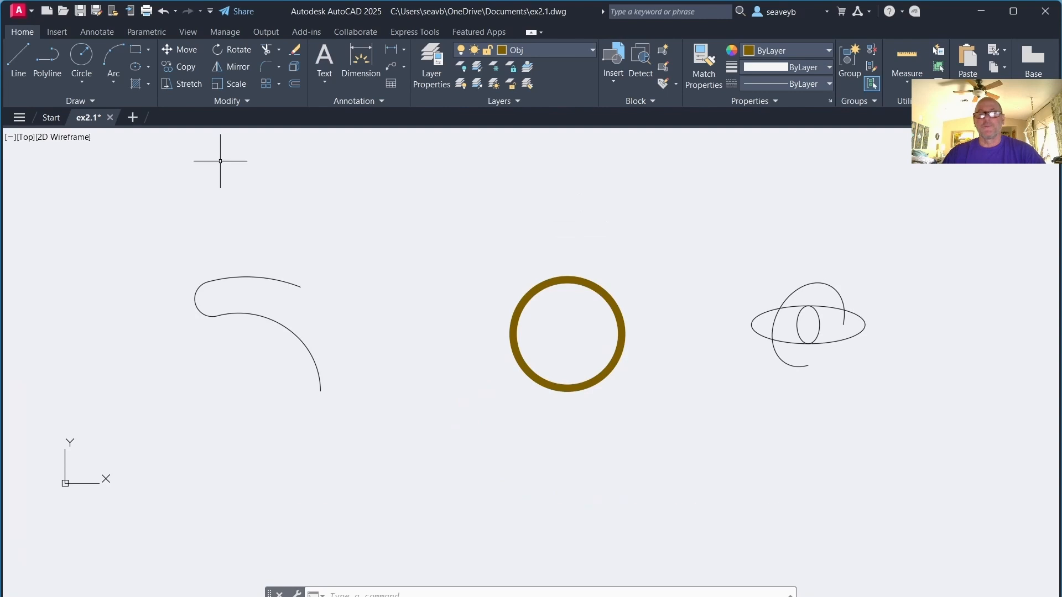